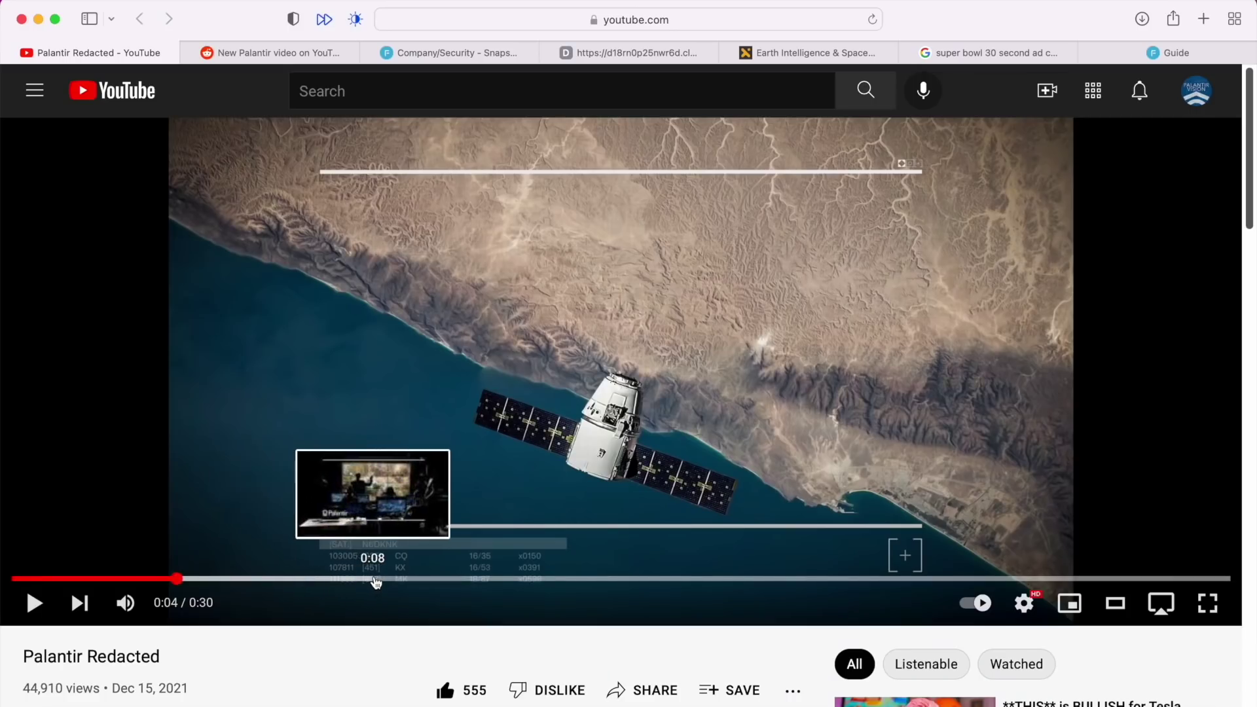
Seek the Palantir Redacted video to 0:15, then switch to the r/PLTR post about it.
click(374, 580)
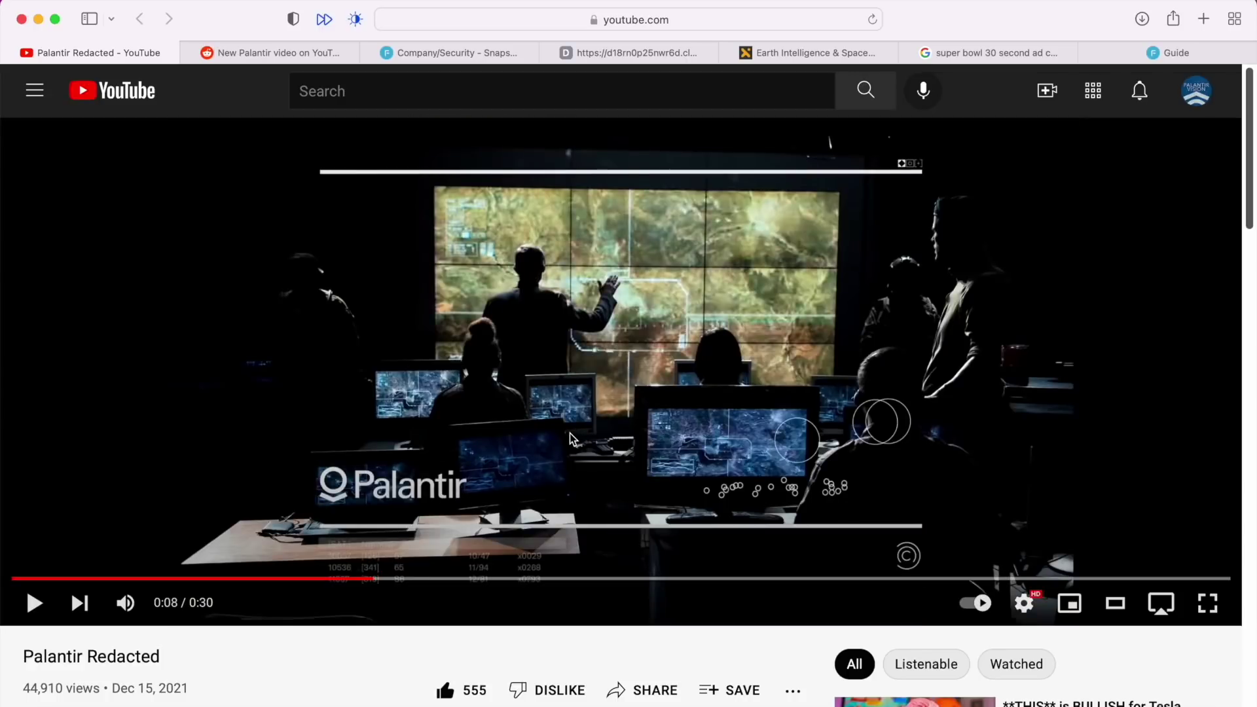
click(638, 579)
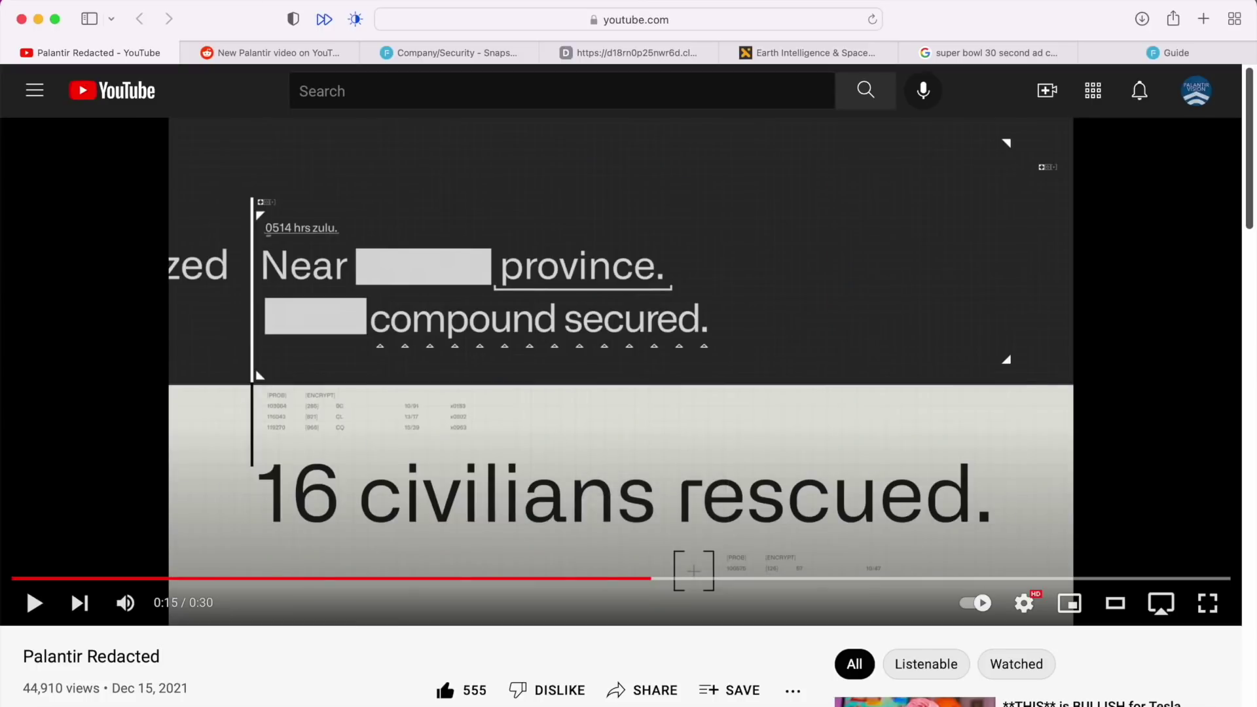
click(258, 53)
scroll(206, 296, up, 3)
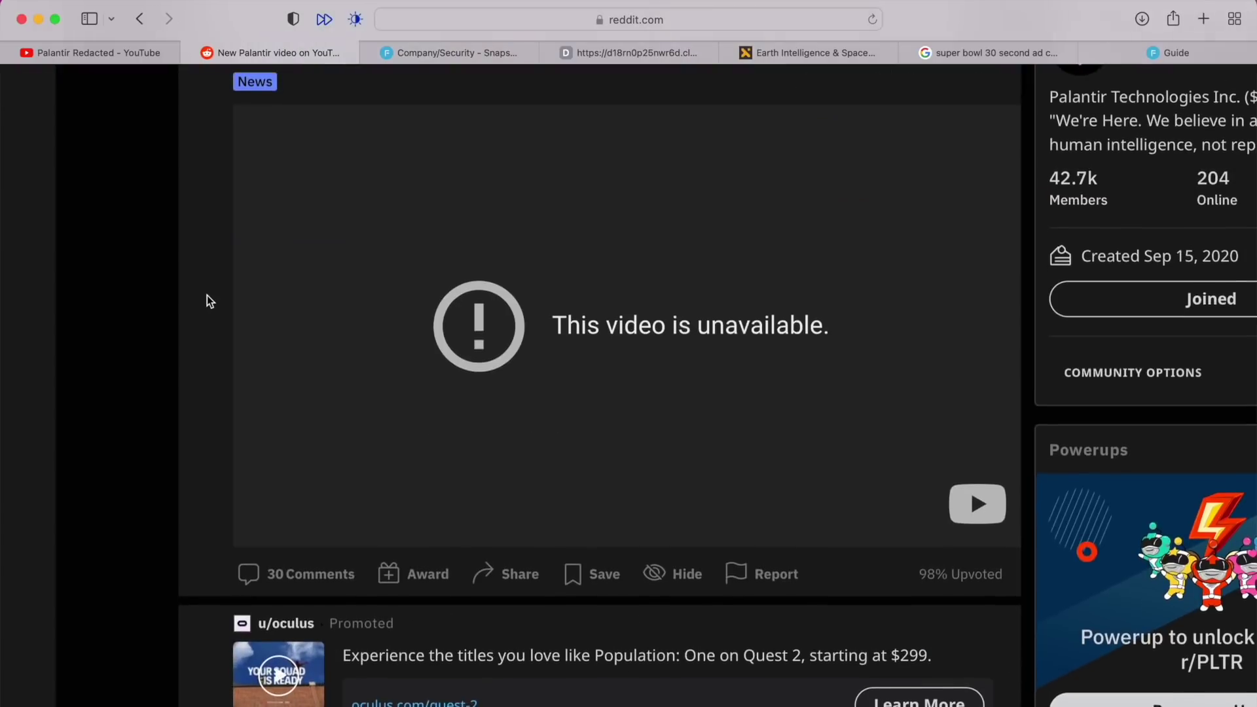
scroll(241, 283, up, 2)
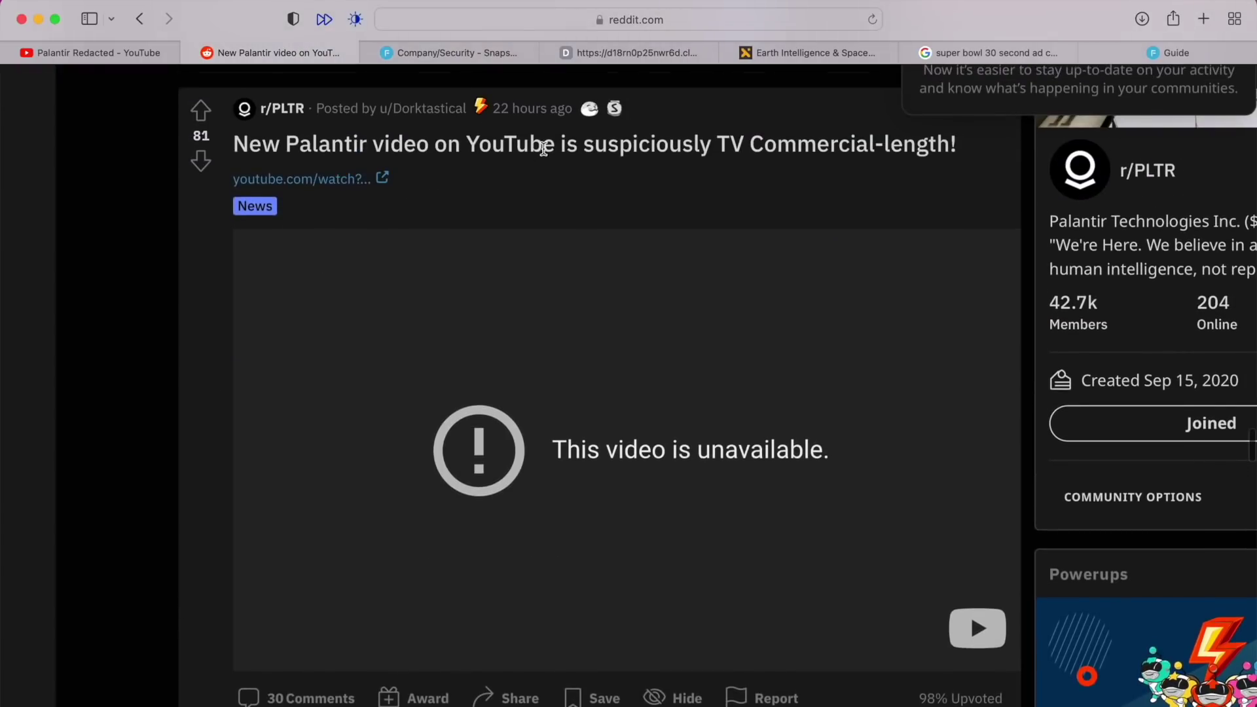
scroll(491, 219, down, 15)
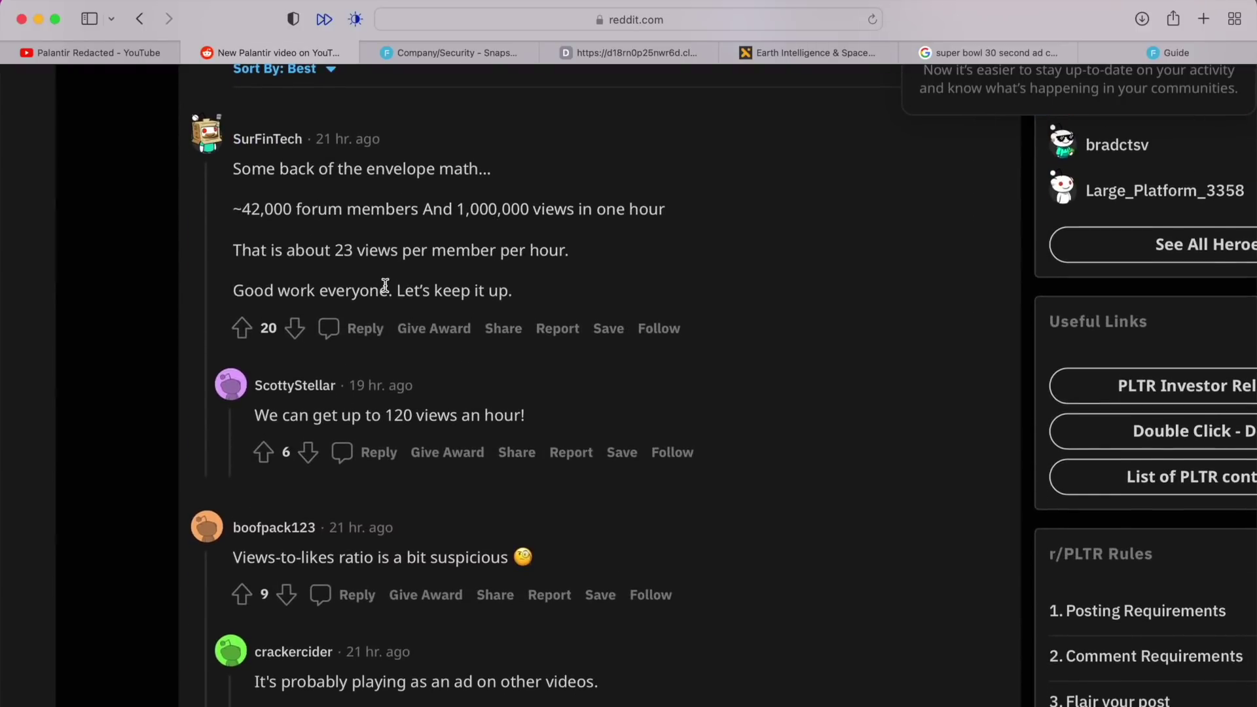
scroll(385, 284, down, 10)
scroll(577, 403, up, 20)
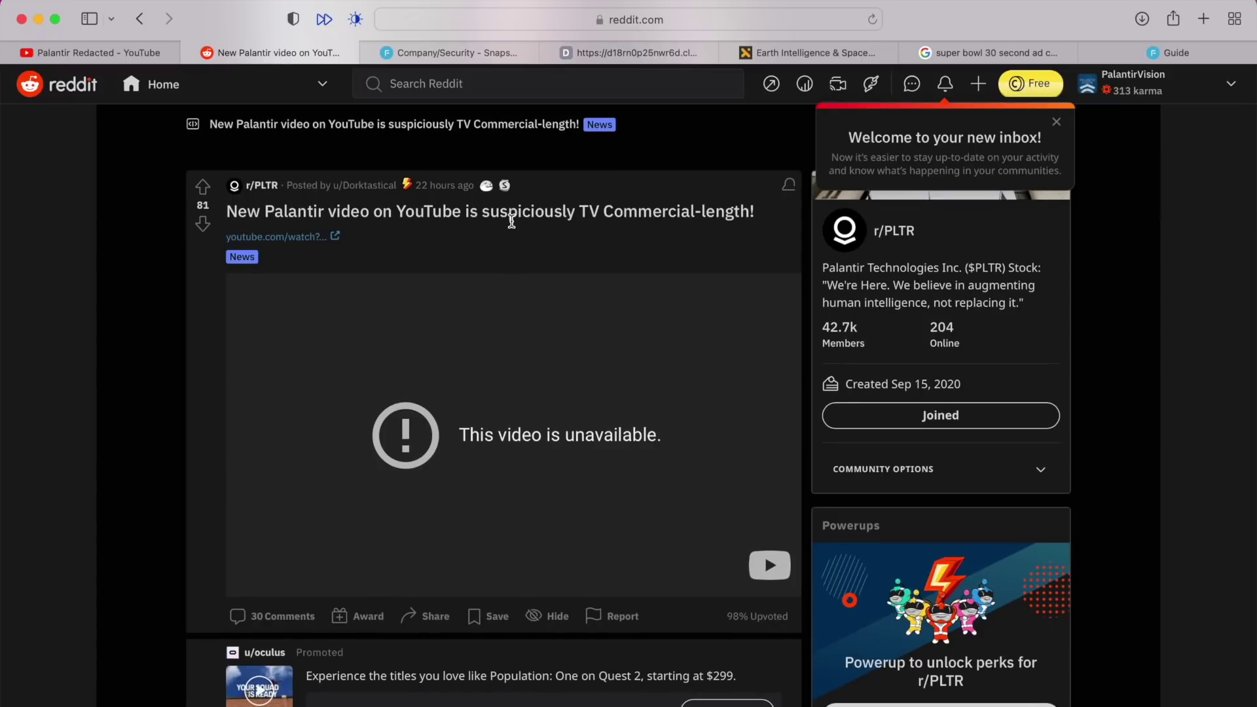
scroll(326, 332, up, 5)
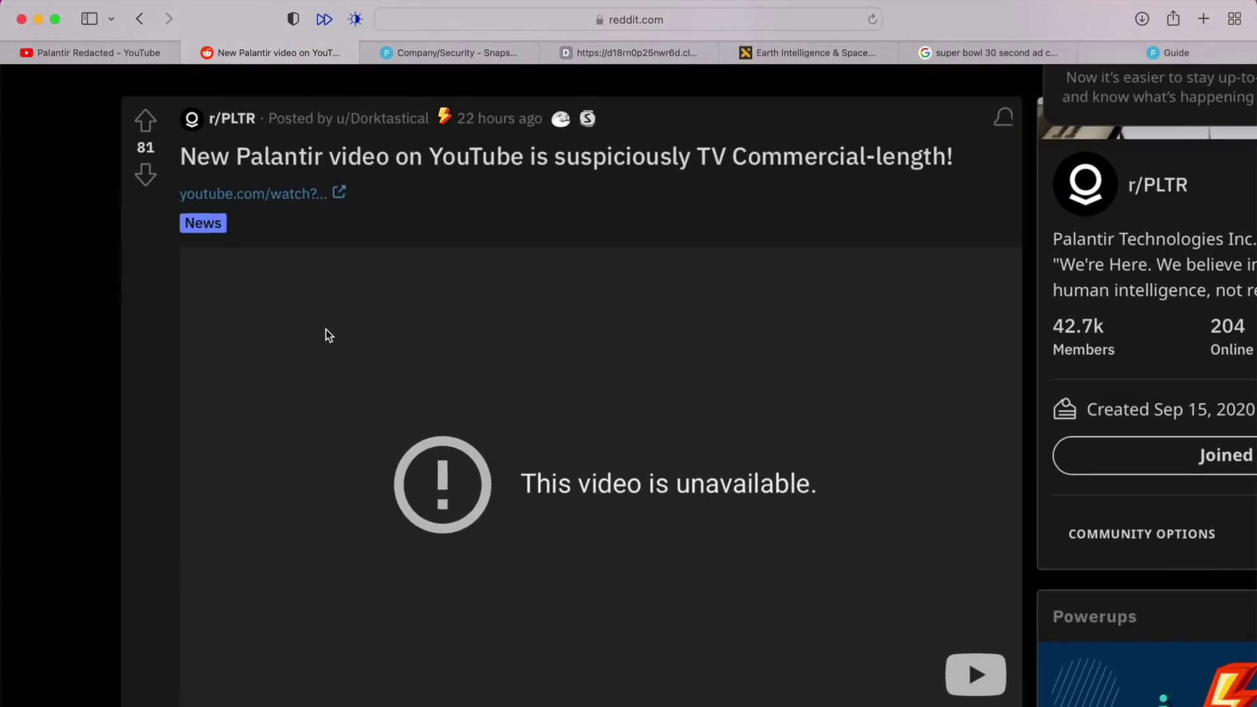
scroll(326, 332, down, 5)
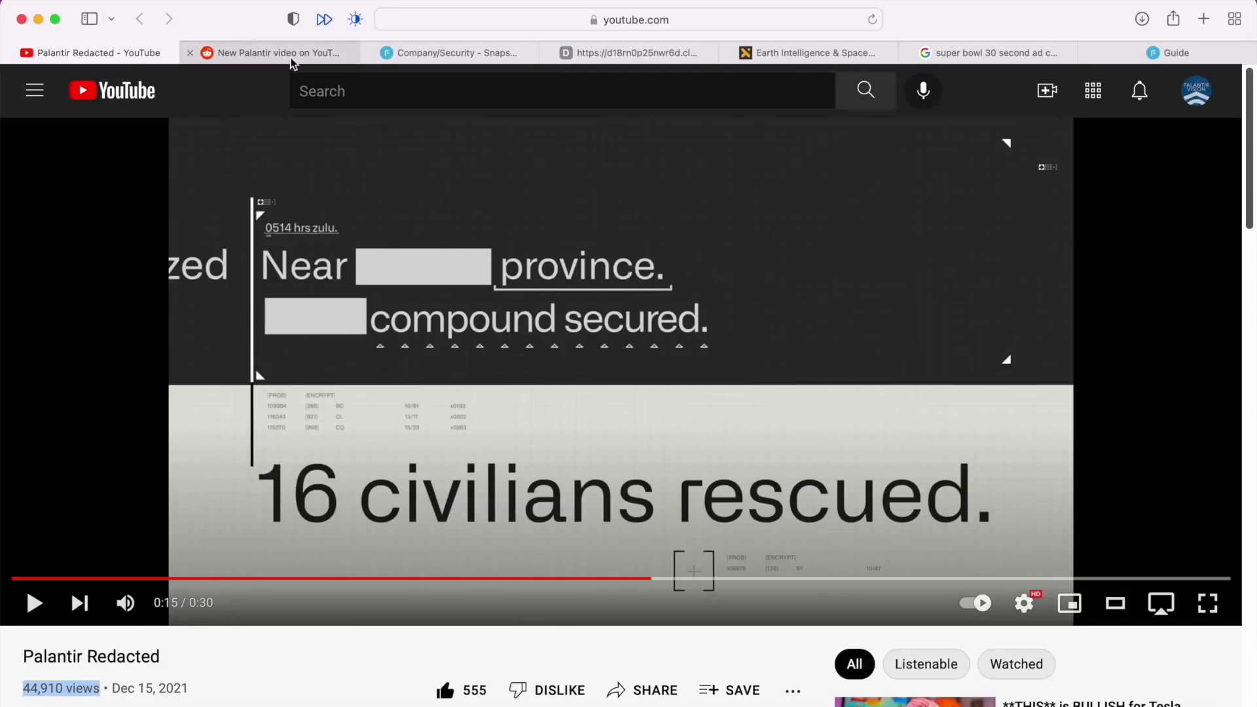
Return to the r/PLTR 'New Palantir video on YouTube' post.
click(291, 57)
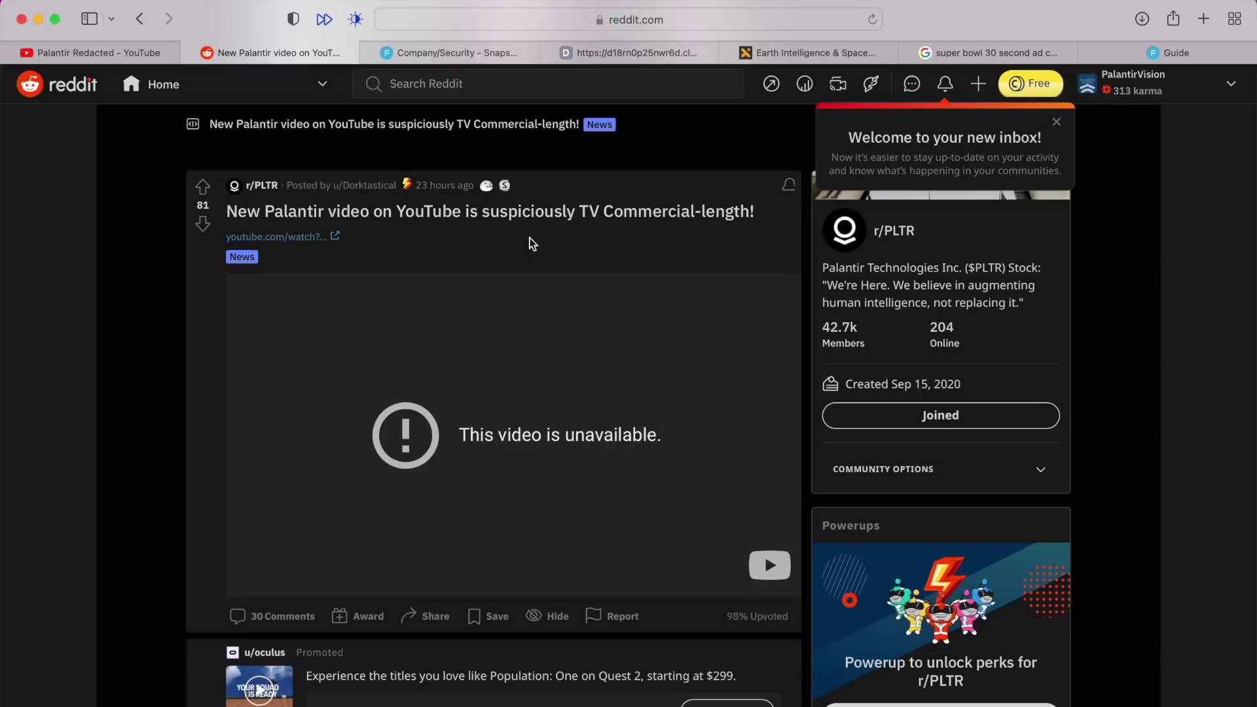
Select 'suspiciously' in the post title, then go back to the paused Palantir Redacted video.
double_click(534, 212)
click(562, 211)
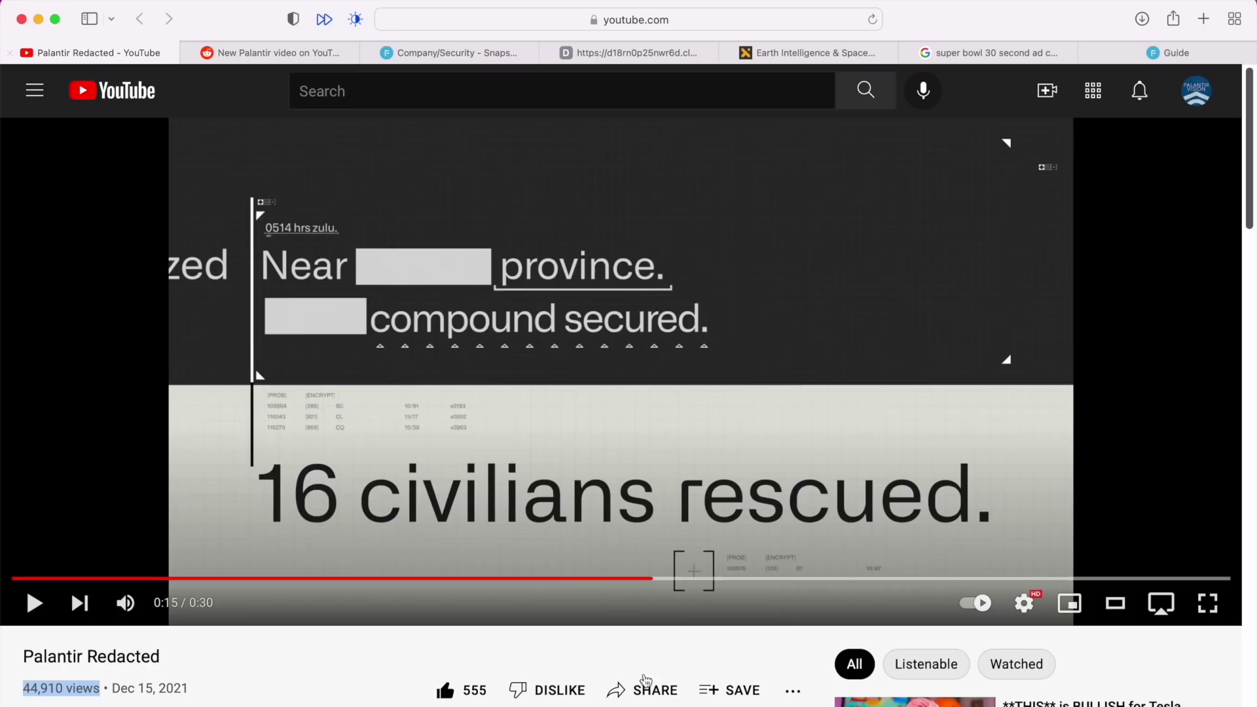
click(91, 53)
Skip the Palantir Redacted video to 0:21, then switch to Palantir's FactSet company snapshot.
click(288, 637)
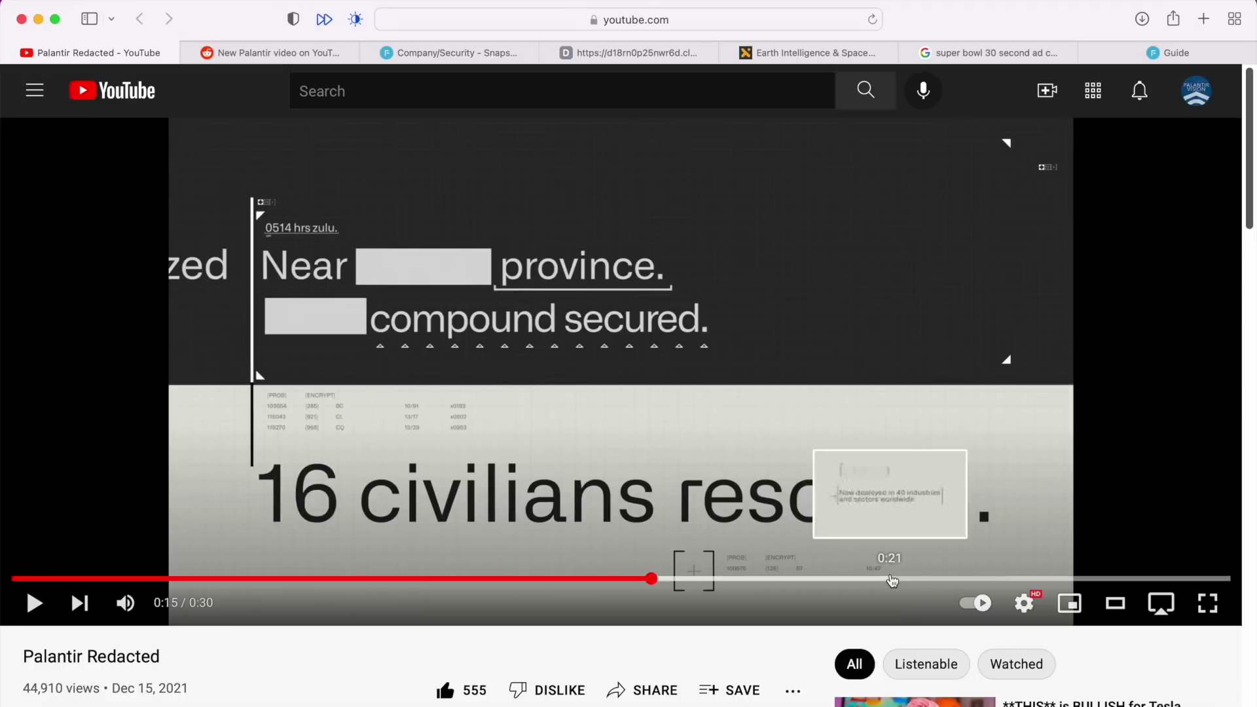
click(890, 579)
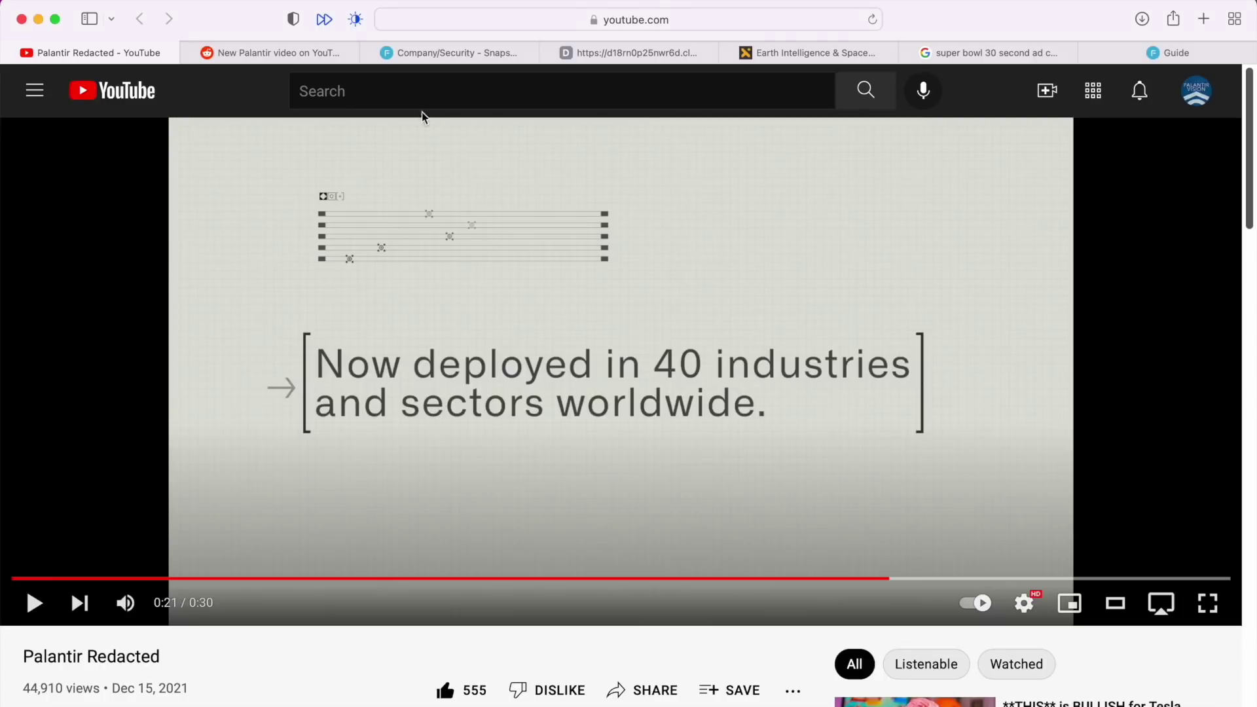
click(455, 55)
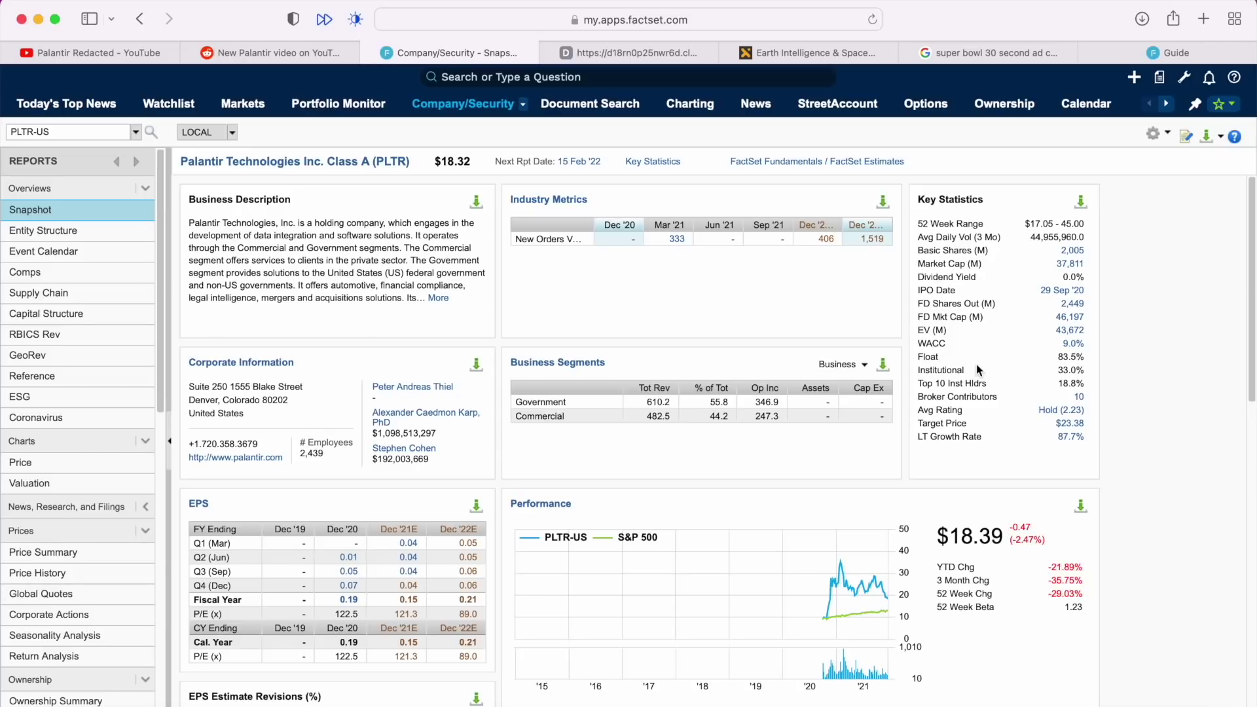
Scroll through Palantir's Snapshot figures in FactSet.
scroll(552, 322, down, 5)
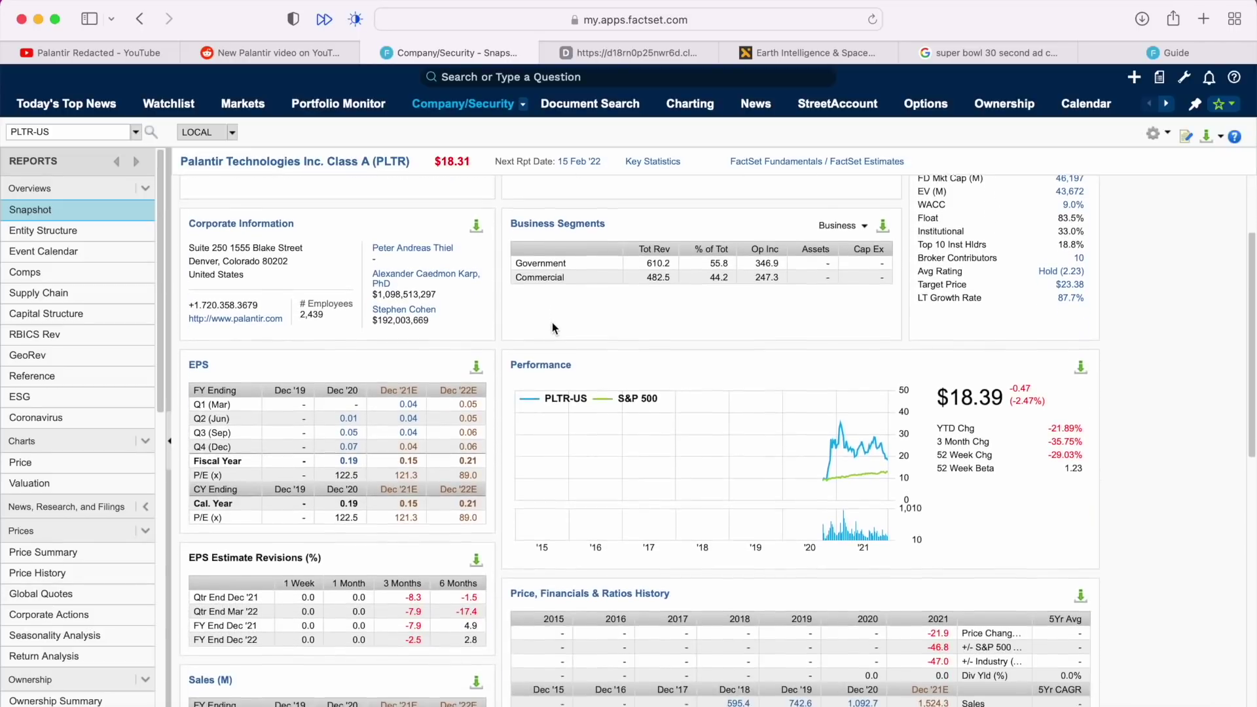
scroll(552, 322, up, 5)
Open Entity Structure and pan the tree across Markover, Silk BV, Canada, Geneva and Mexico–Taiwan subsidiaries.
click(63, 233)
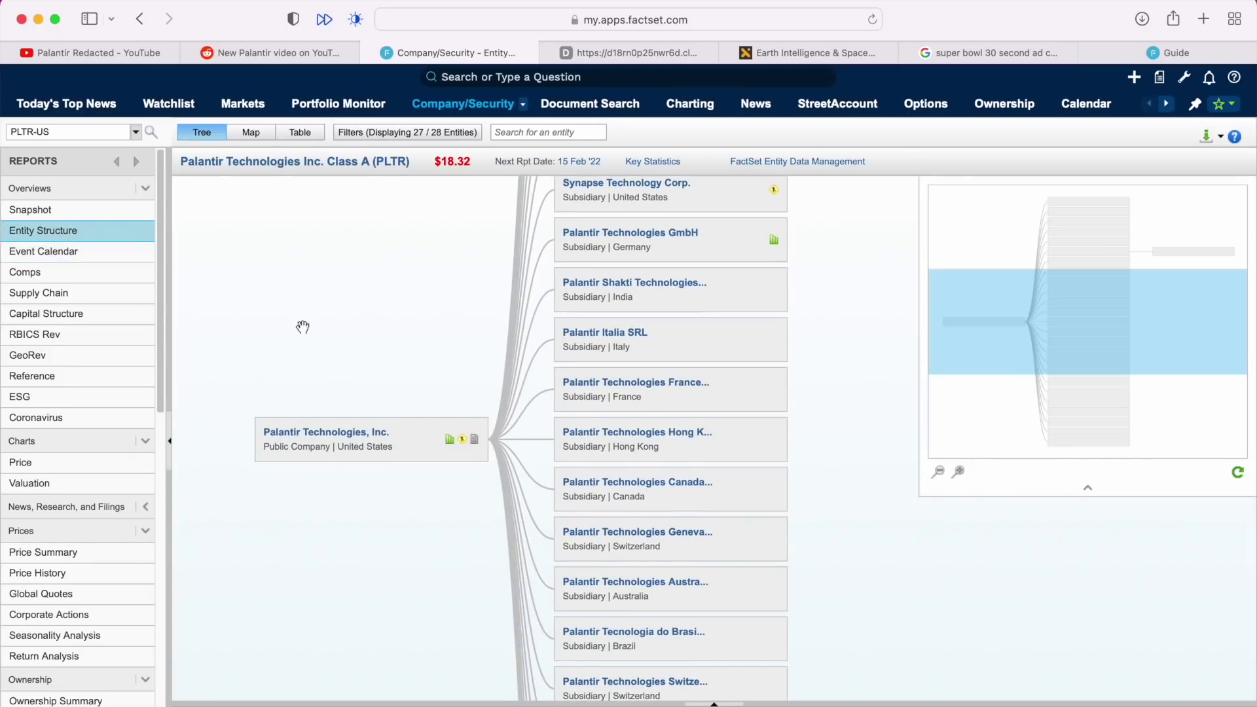
drag(376, 303, 424, 693)
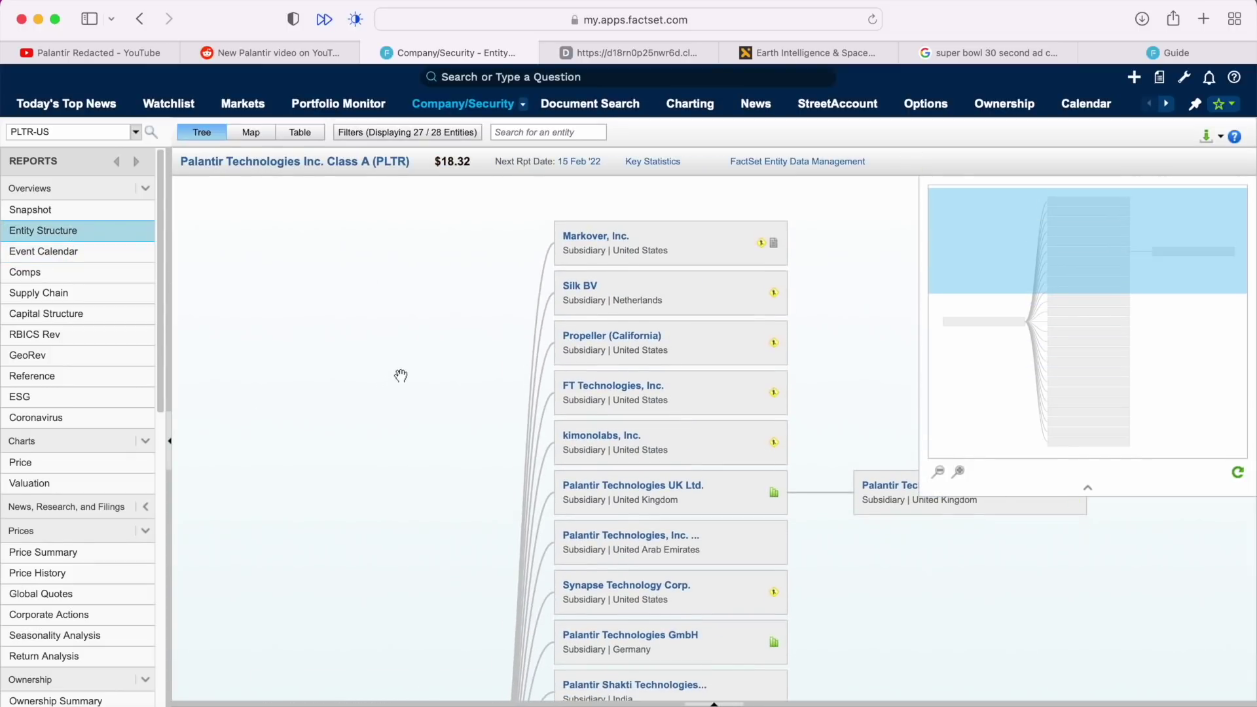
scroll(400, 376, down, 5)
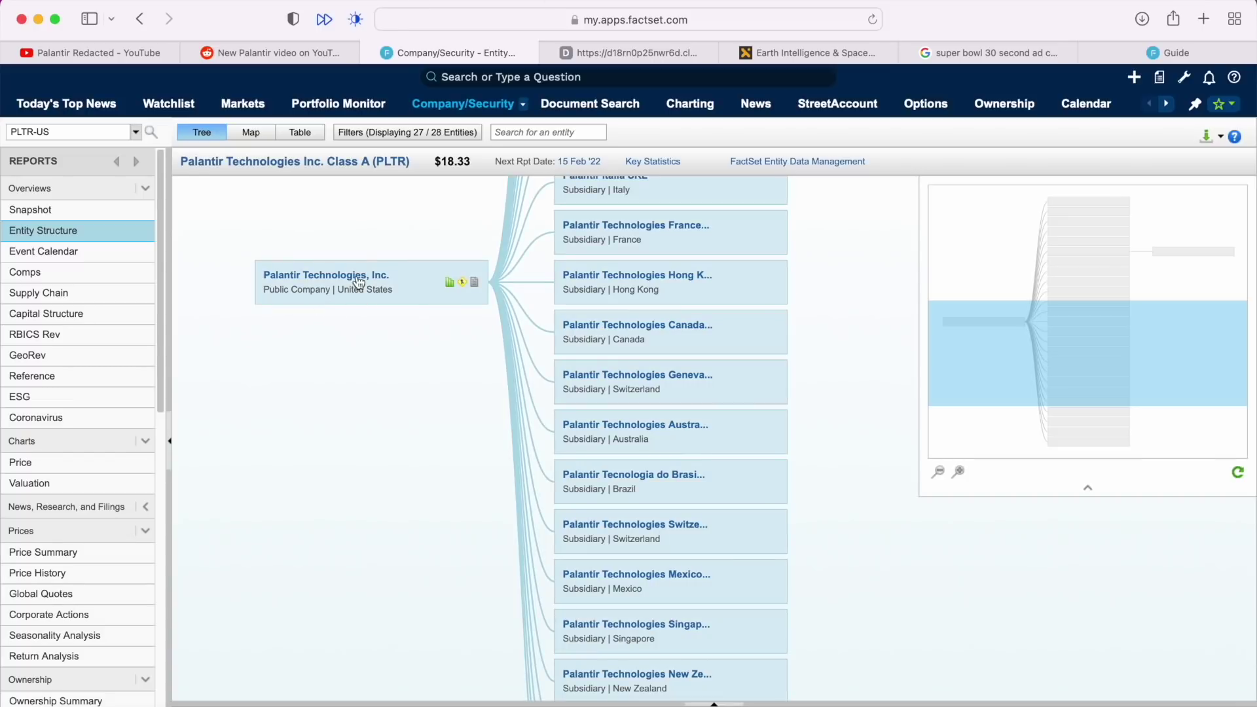
drag(408, 230, 407, 561)
drag(450, 393, 384, 606)
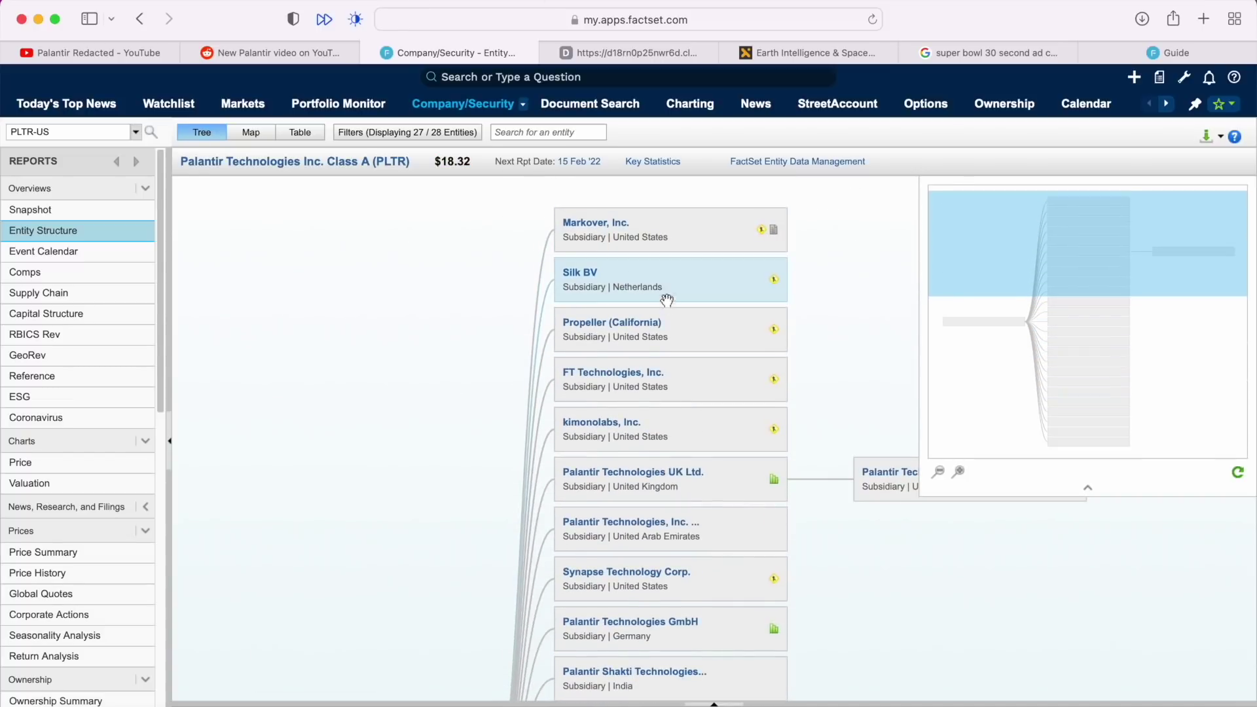
drag(449, 482, 508, 317)
drag(393, 449, 409, 261)
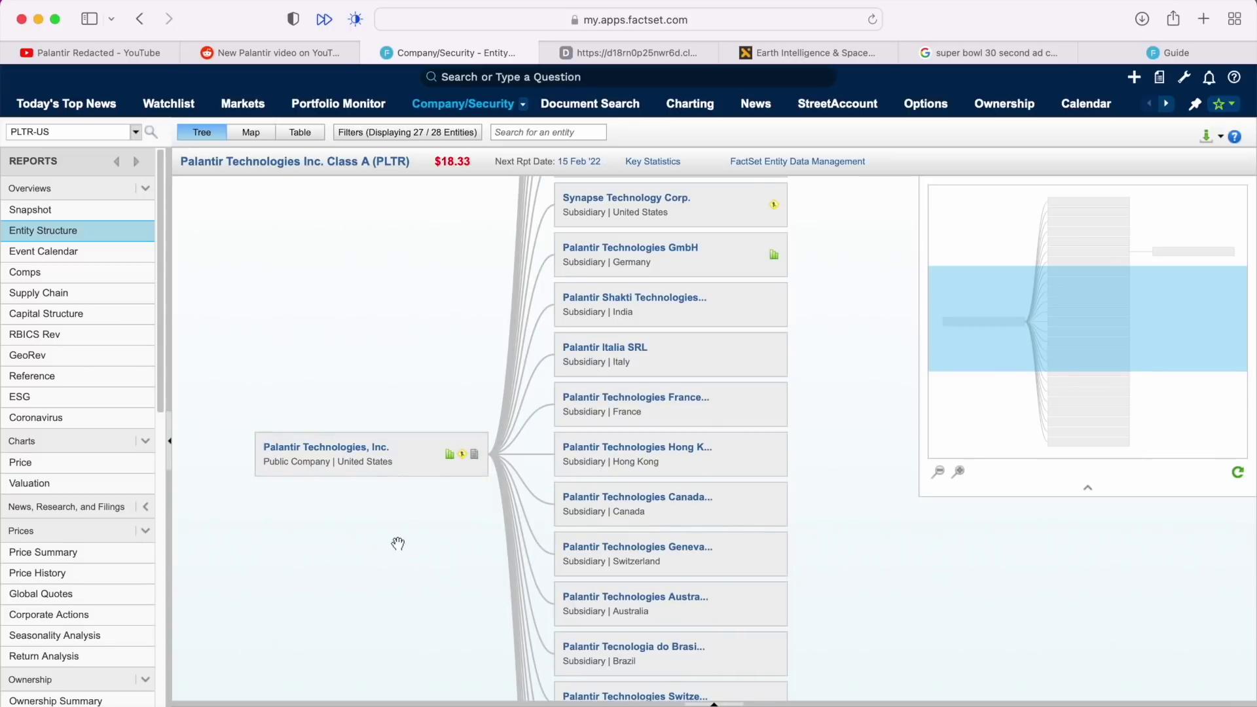
drag(415, 542, 430, 295)
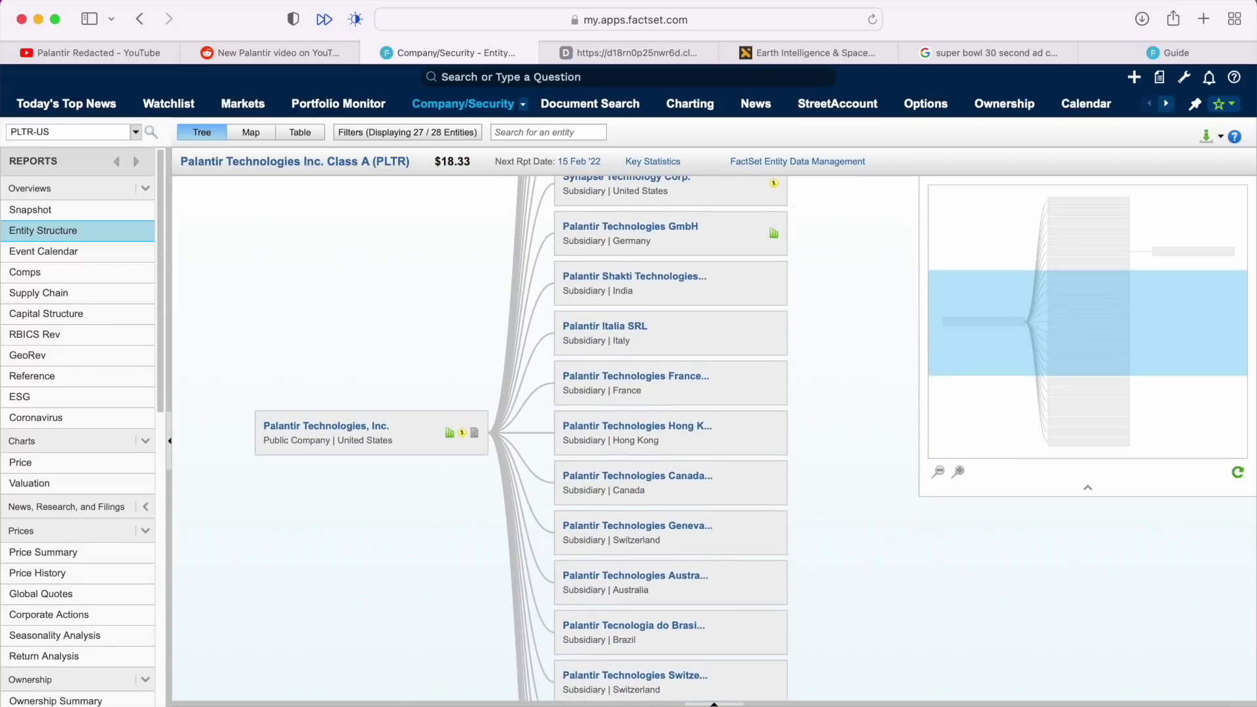
Open Palantir's Event Calendar and view the Q4 sales estimate 418, selecting its 417.7 consensus.
click(100, 255)
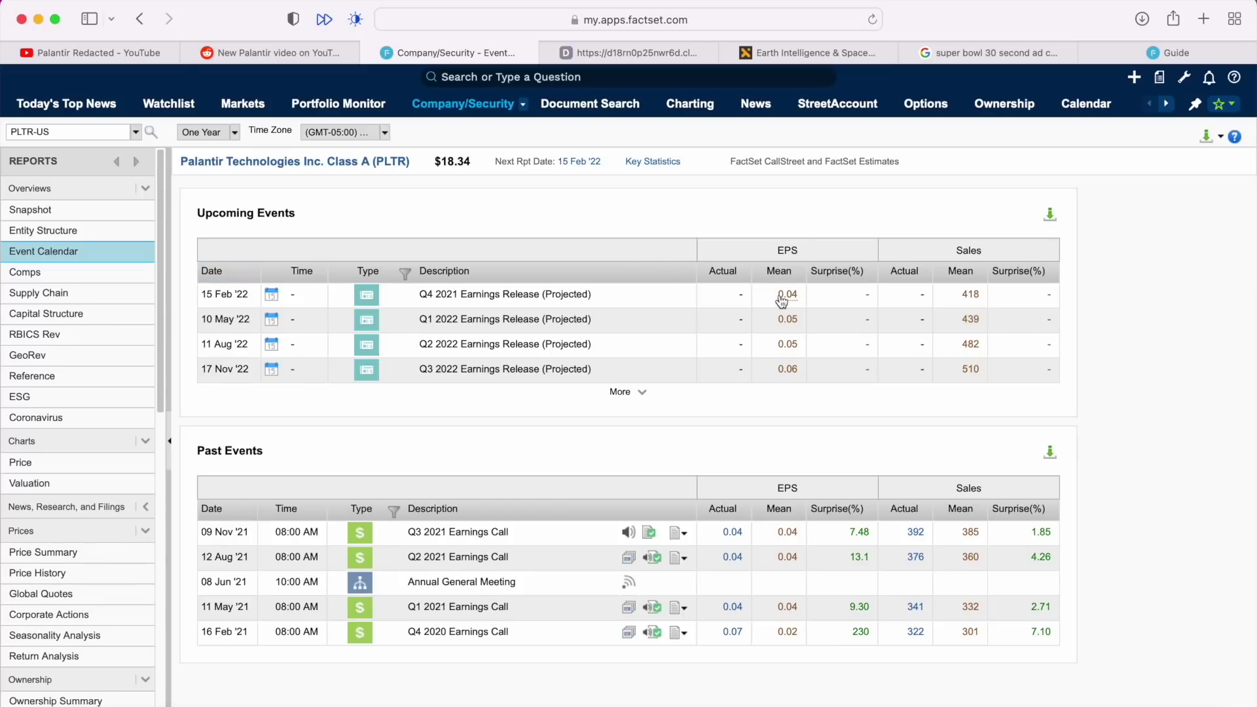
click(971, 295)
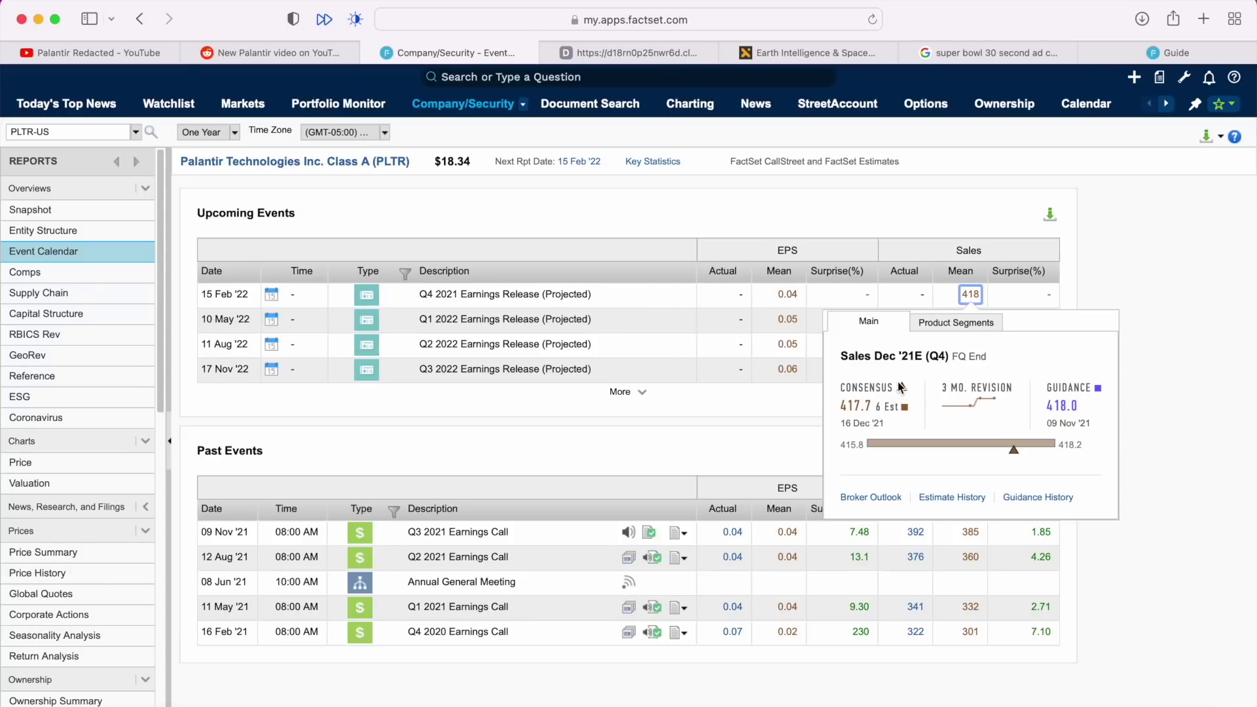
click(848, 409)
double_click(848, 409)
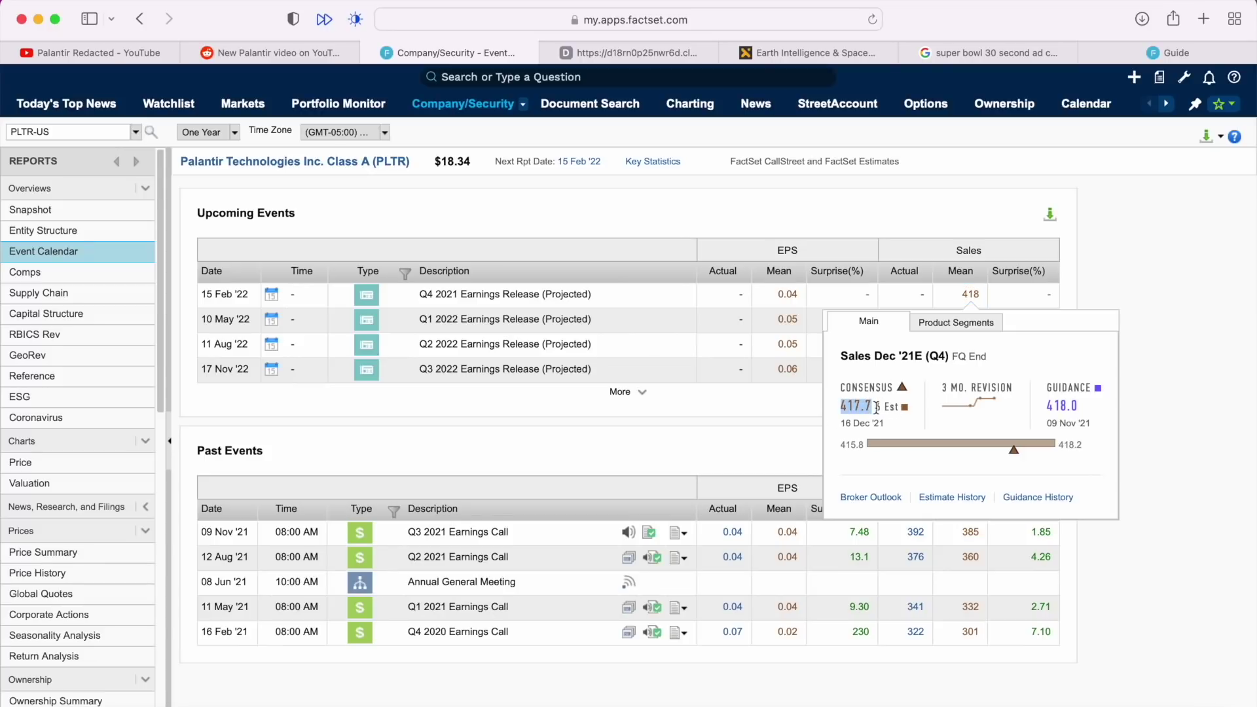
Highlight the estimate count and 418.0 guidance values, then open the Supply Chain report.
drag(906, 407, 876, 407)
click(985, 411)
drag(1063, 406, 1079, 407)
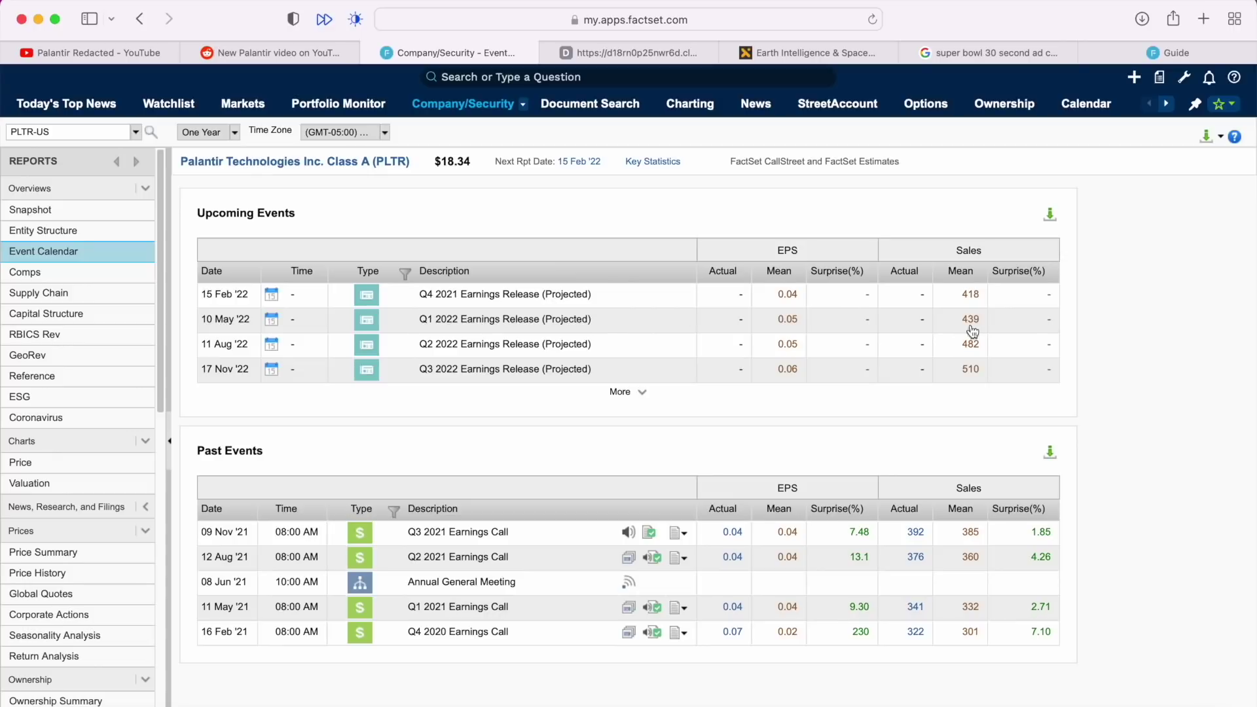
mouse_move(973, 325)
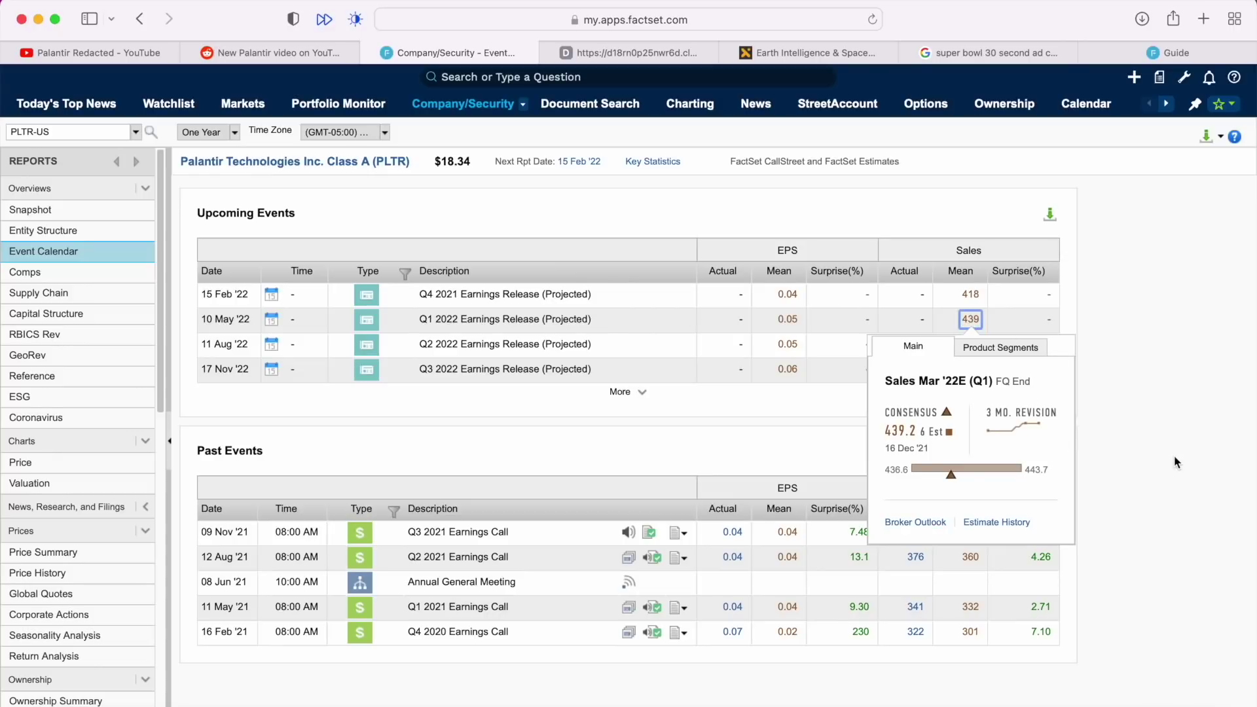
click(39, 293)
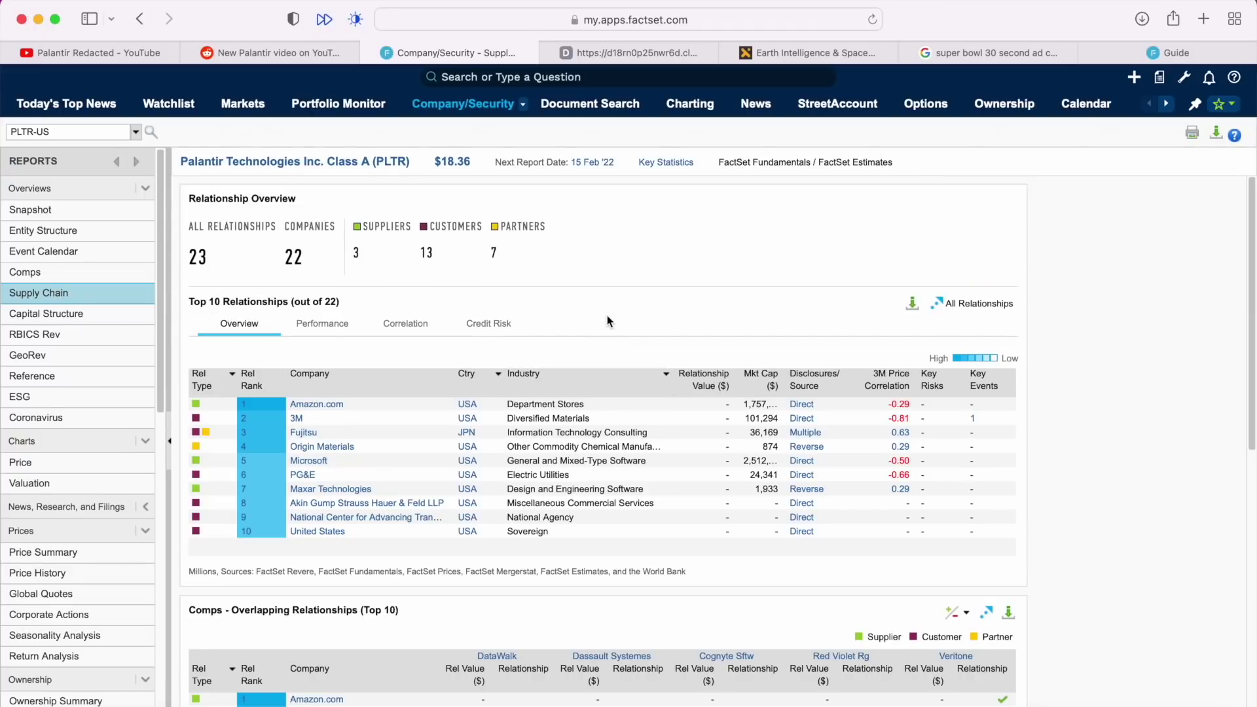
Show and review all 22 supply-chain relationships, check Maxar Technologies, then switch to Maxar's website.
scroll(562, 313, up, 3)
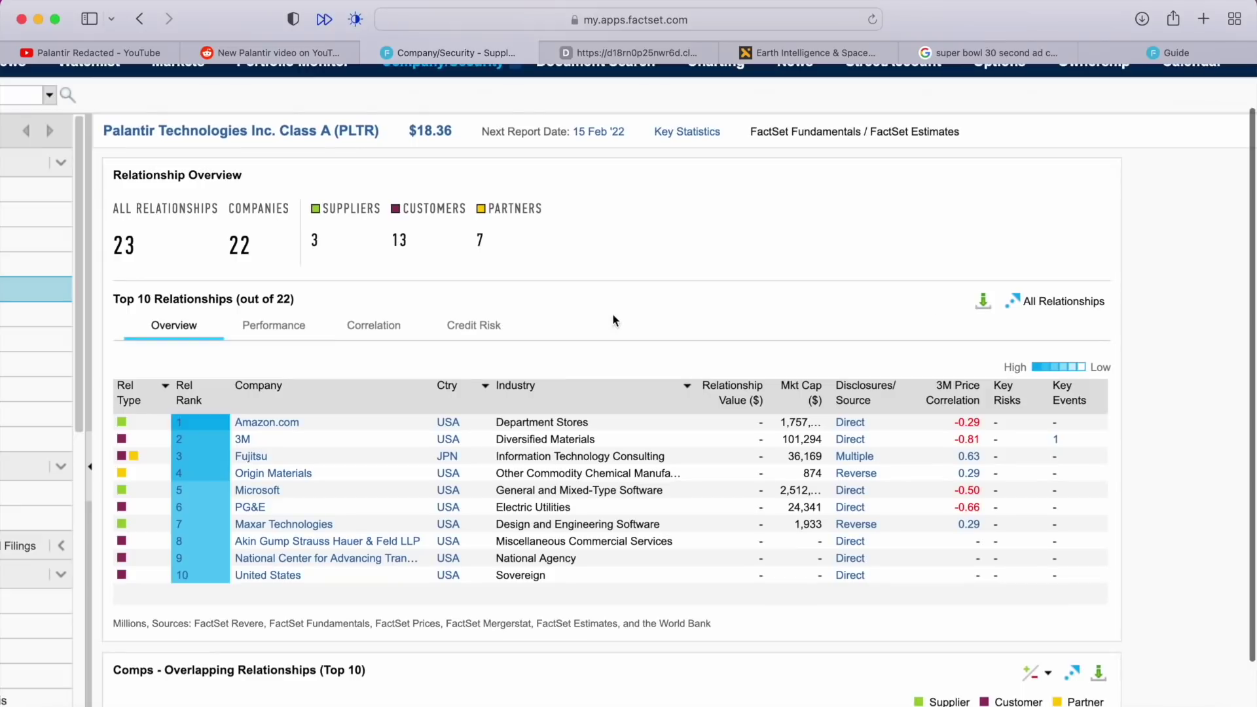
click(1068, 313)
scroll(789, 359, down, 3)
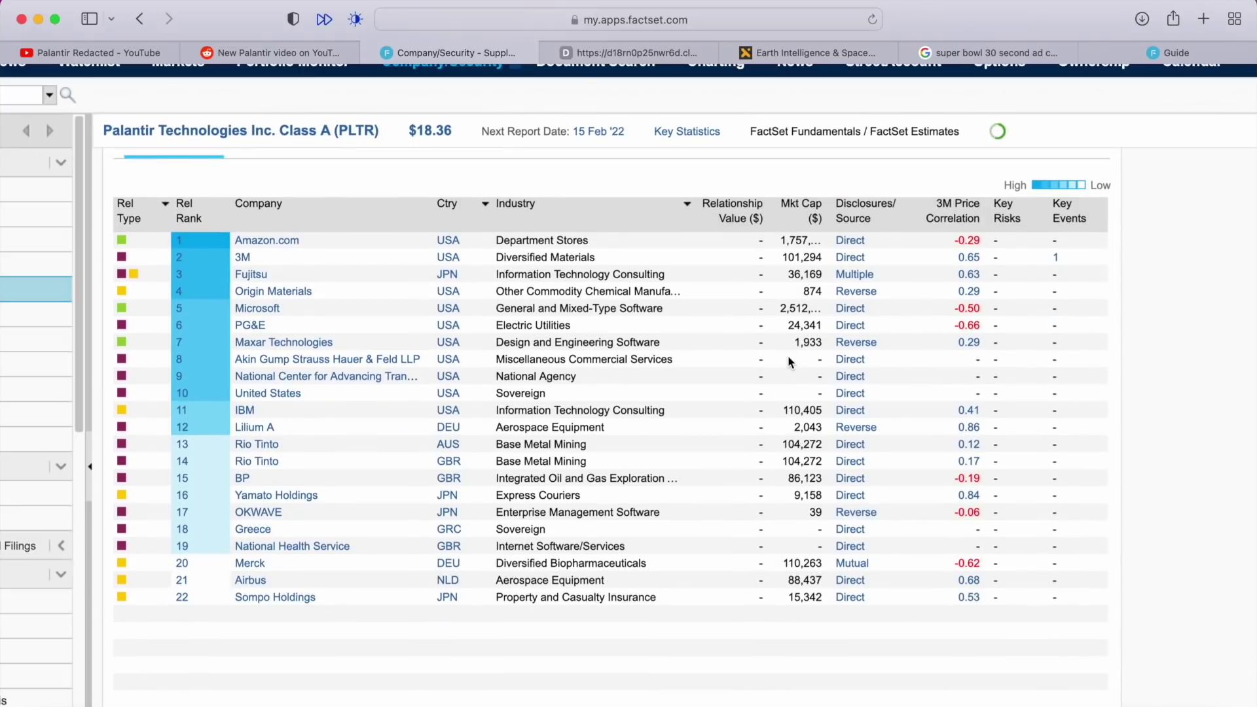
scroll(798, 244, up, 3)
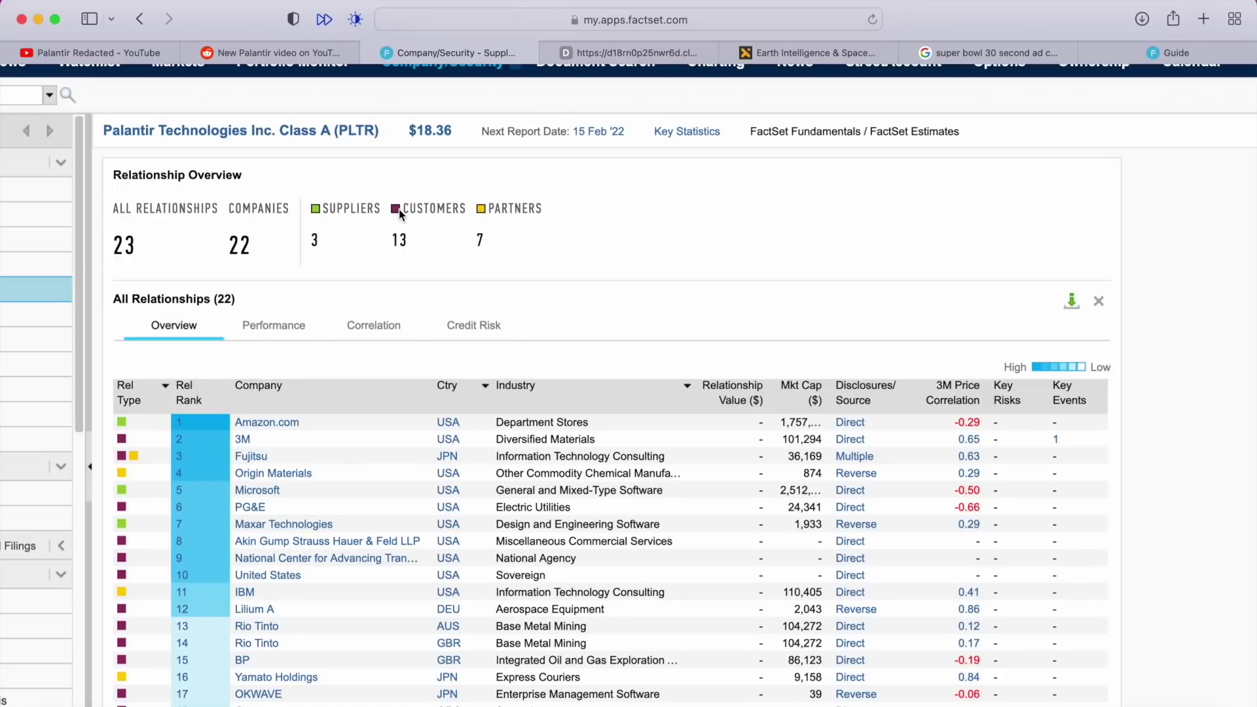
scroll(657, 247, down, 3)
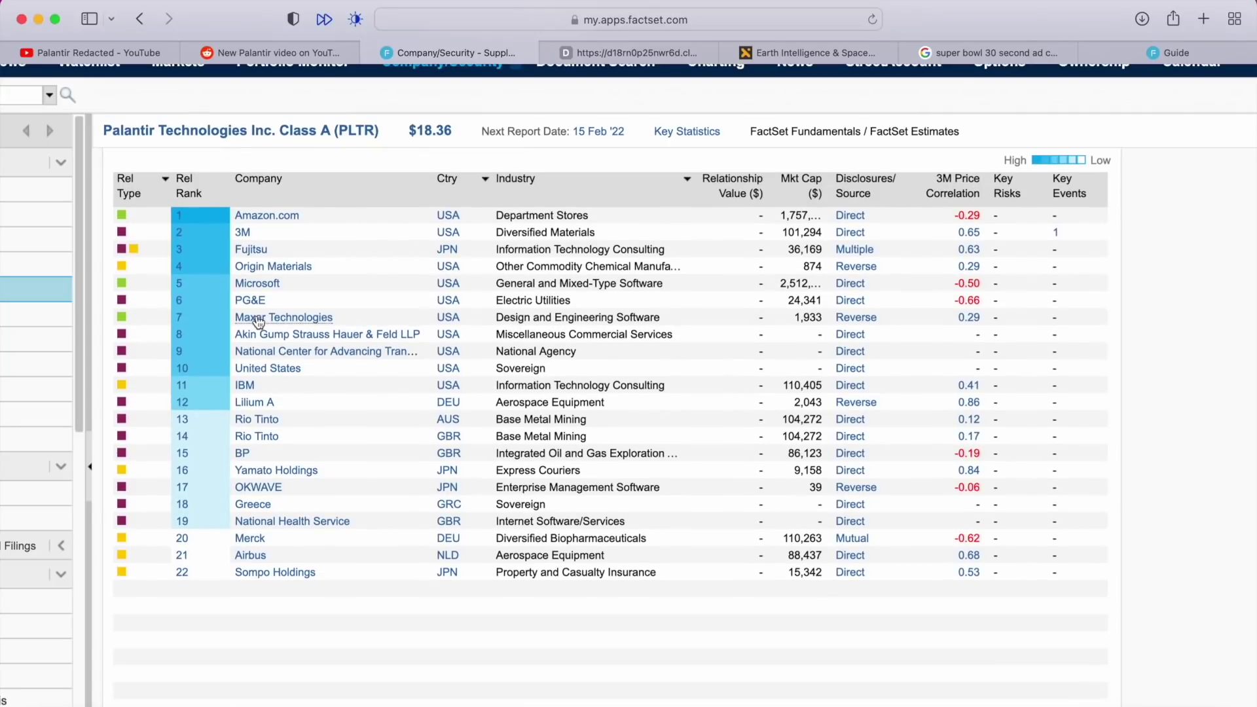
scroll(259, 323, up, 2)
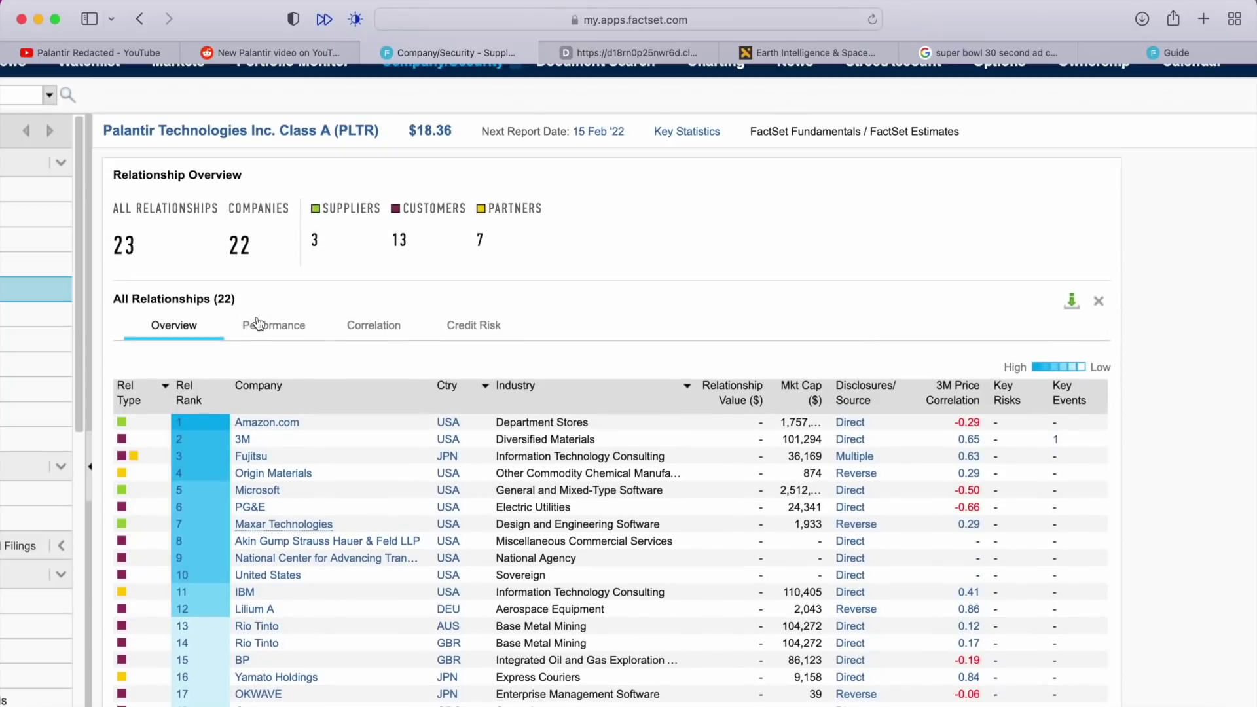
scroll(259, 321, down, 5)
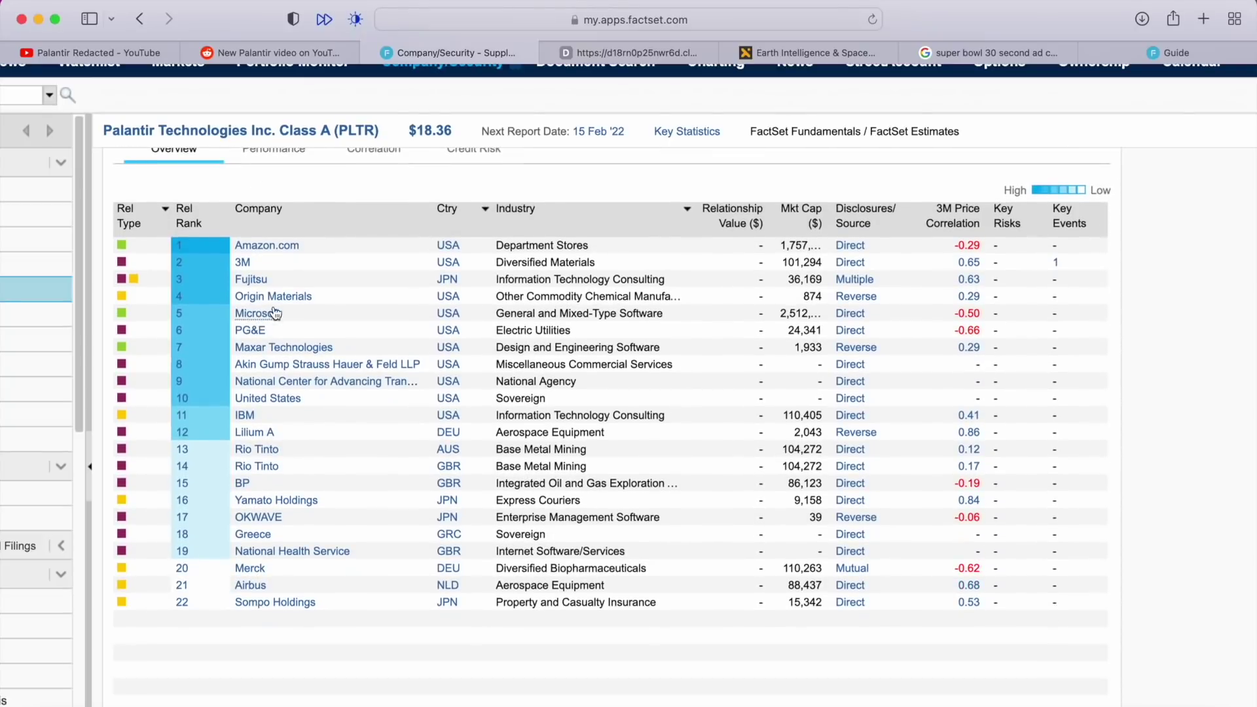
mouse_move(322, 346)
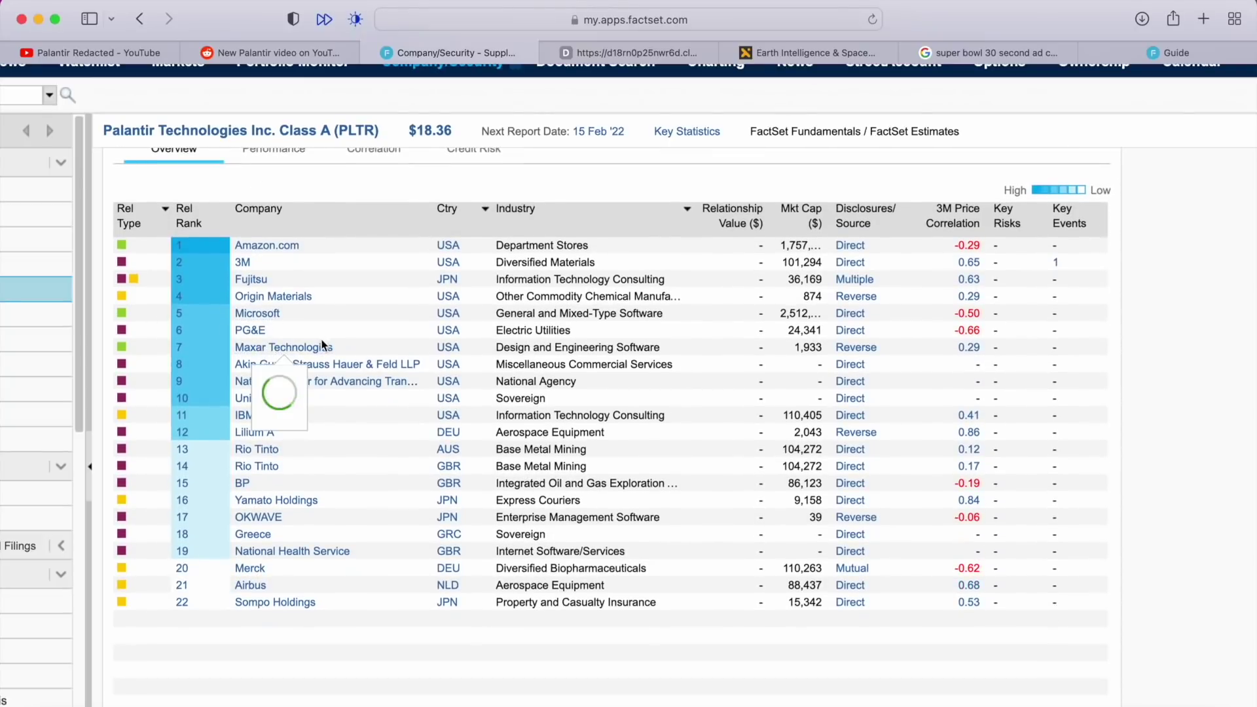
click(812, 53)
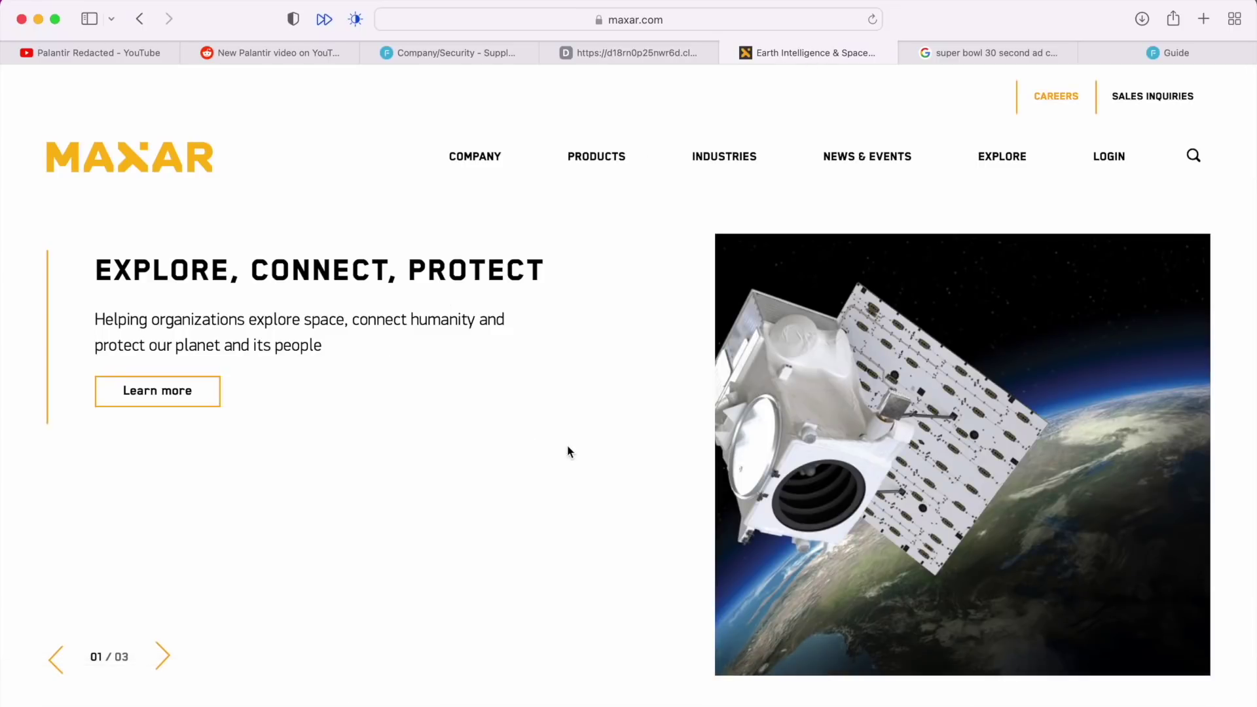
Advance the Maxar homepage slideshow to its last slide.
scroll(567, 447, down, 10)
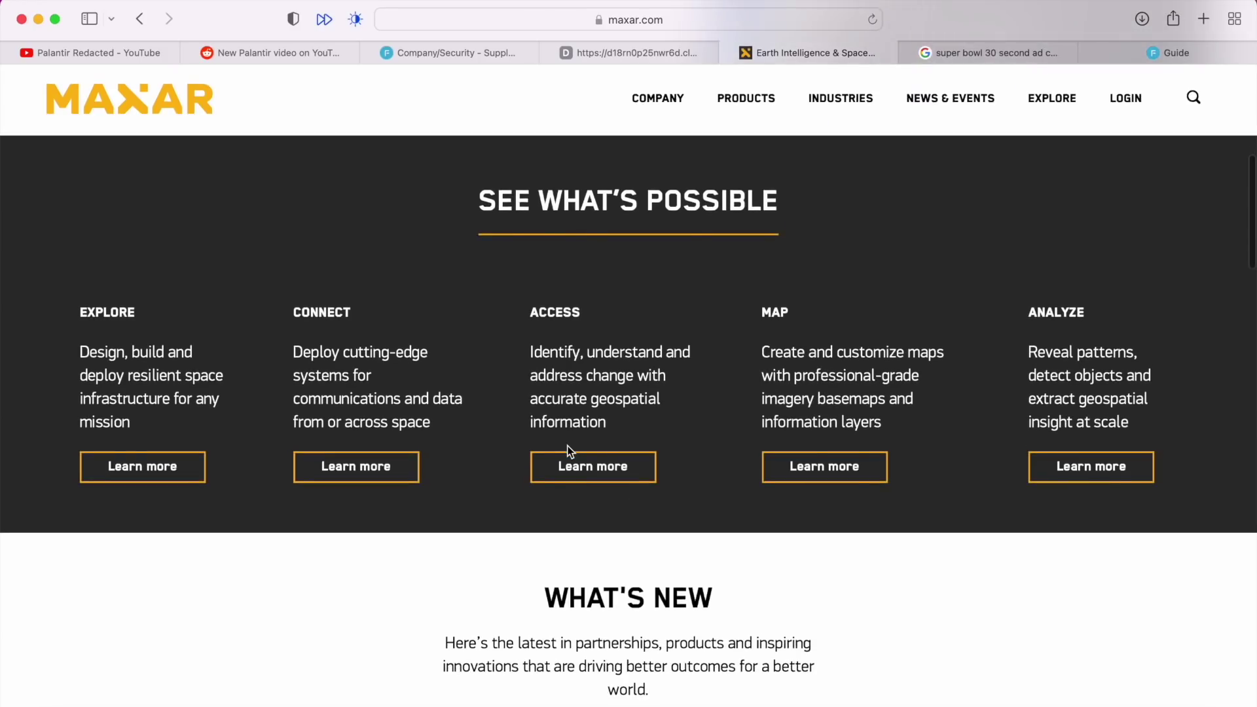
scroll(569, 450, up, 10)
click(161, 657)
click(162, 657)
Open Maxar's Product Overview and view the on-orbit servicing and space exploration details.
click(580, 158)
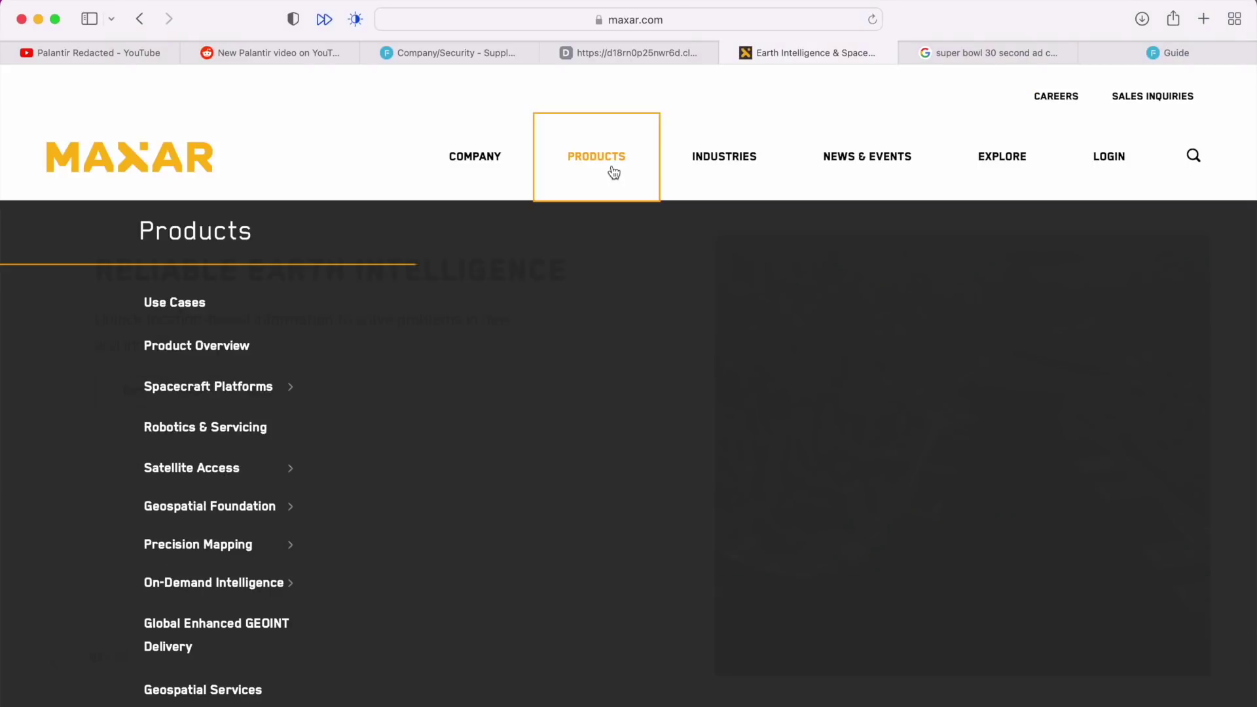
click(201, 345)
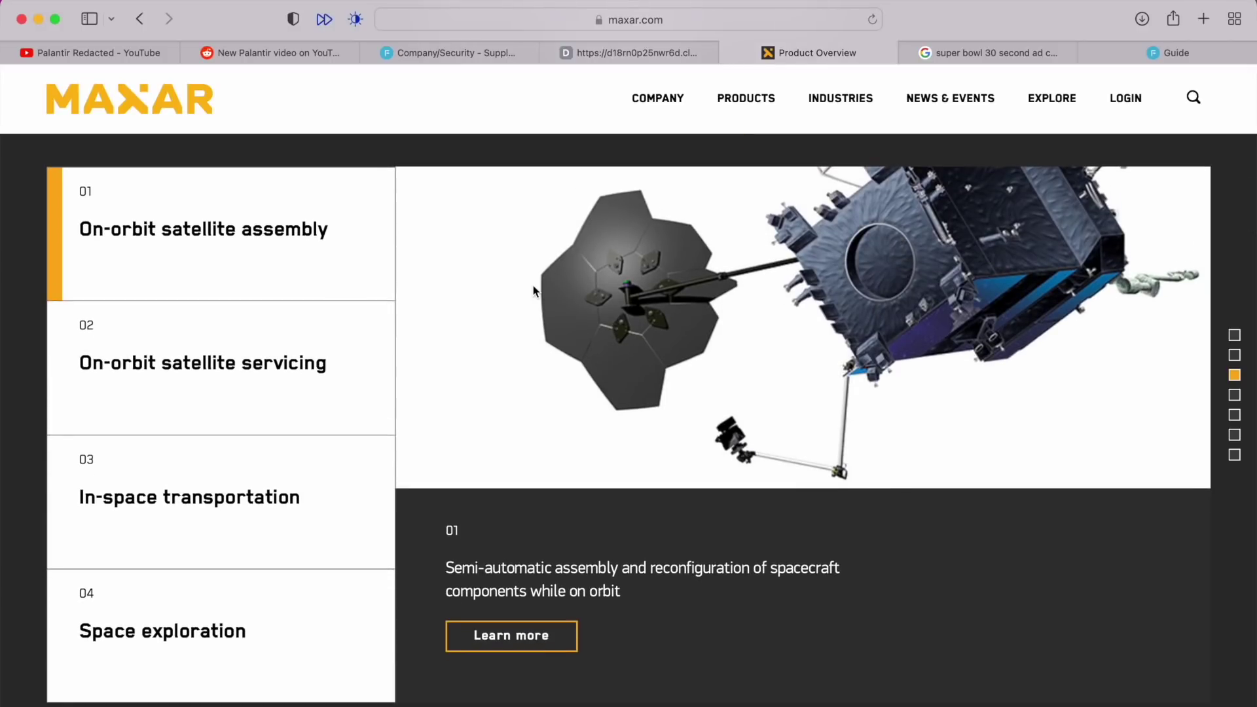
click(234, 381)
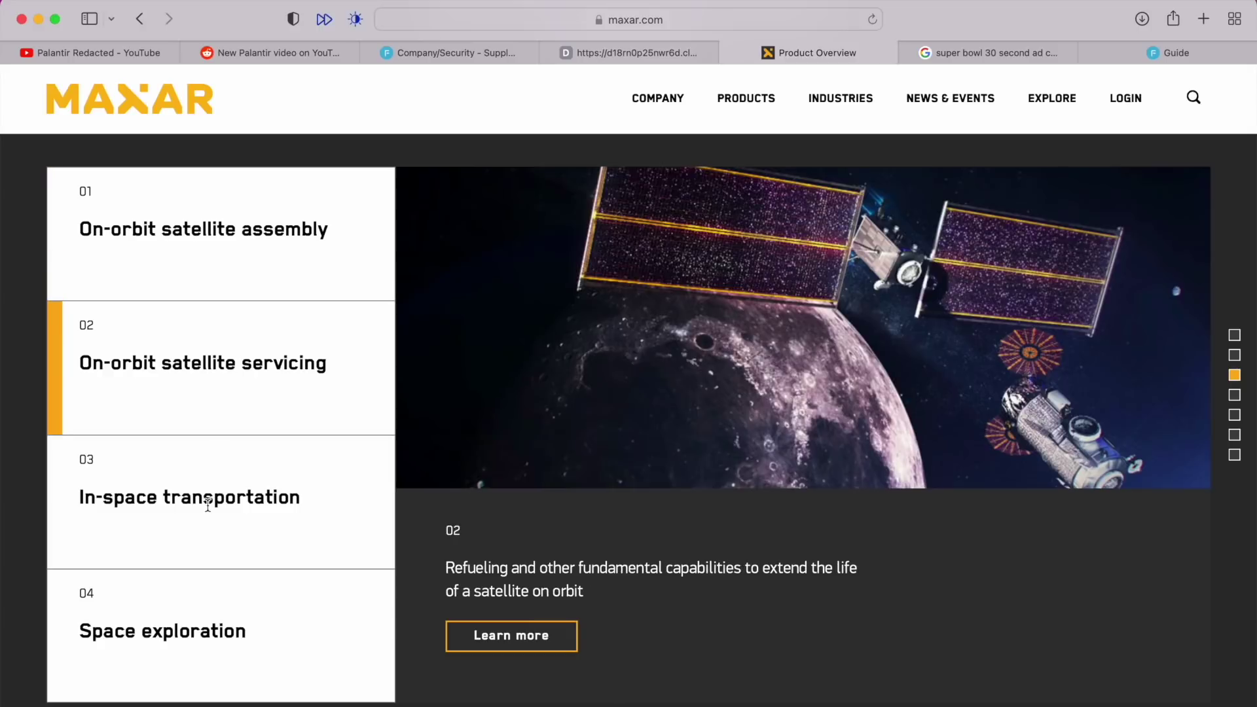
click(275, 580)
scroll(505, 472, down, 10)
scroll(941, 527, down, 12)
scroll(941, 528, up, 20)
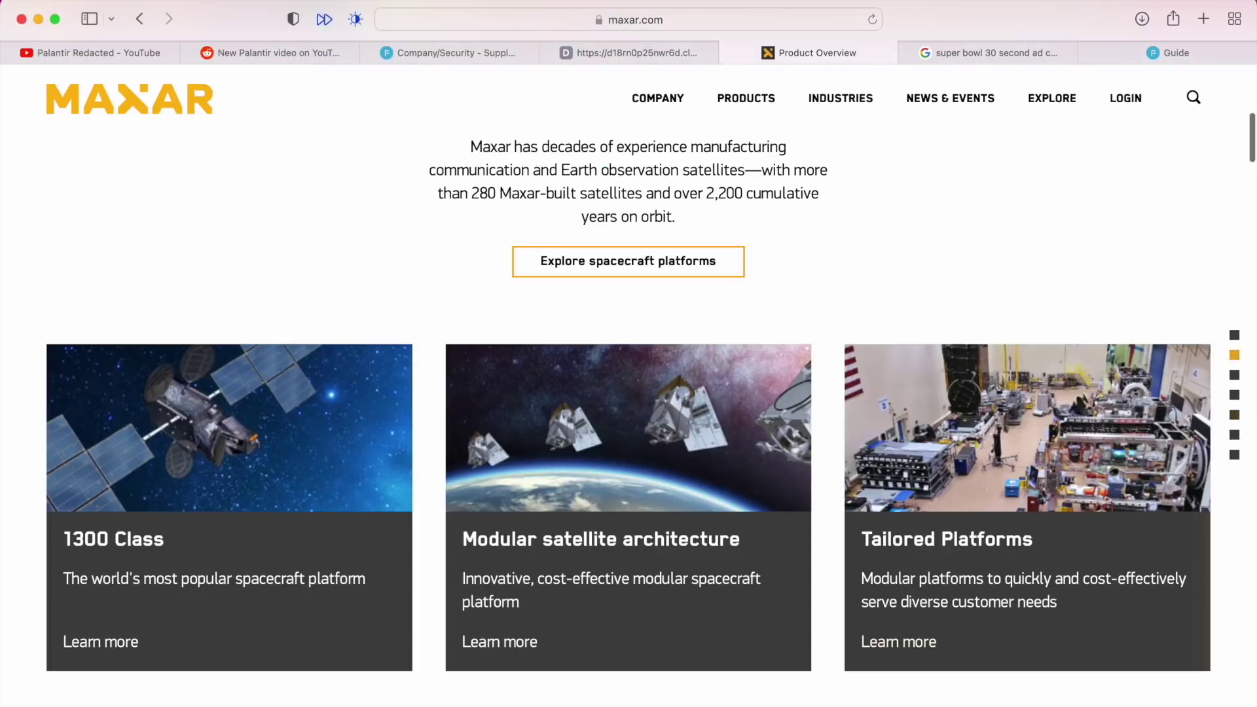
Return to FactSet, close the Maxar profile popup, and open Palantir's GeoRev report.
key(super+3)
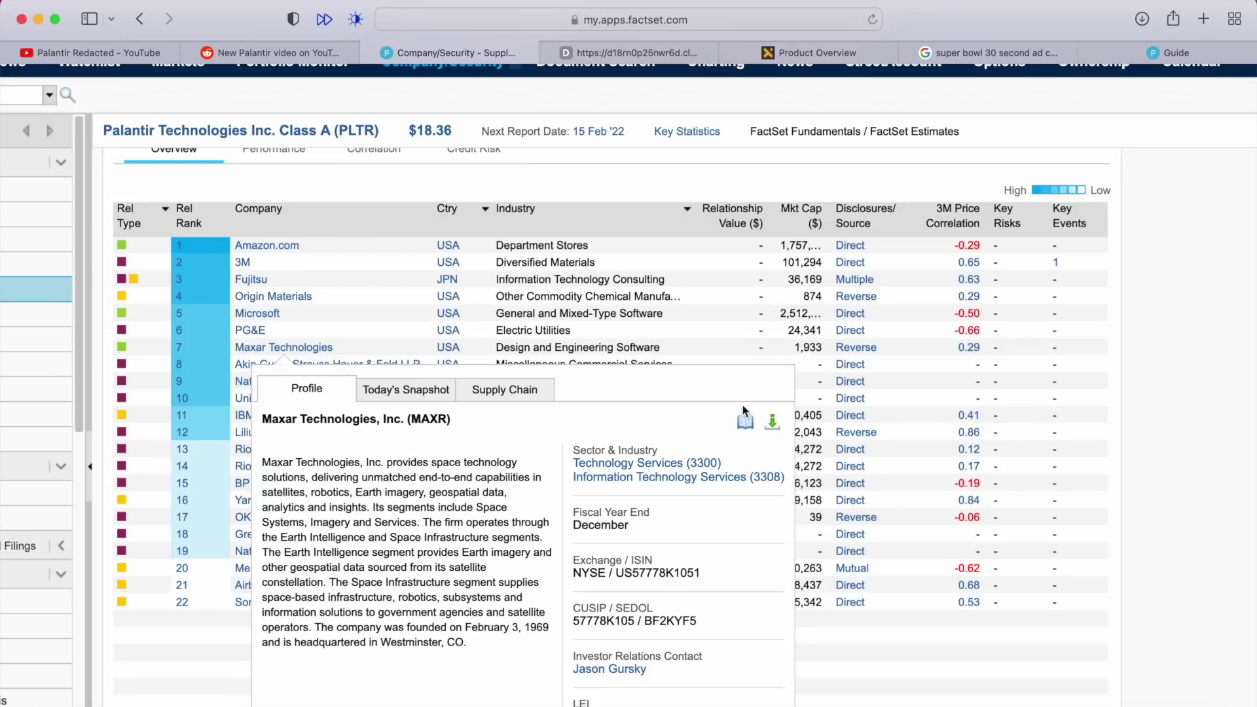
click(1197, 430)
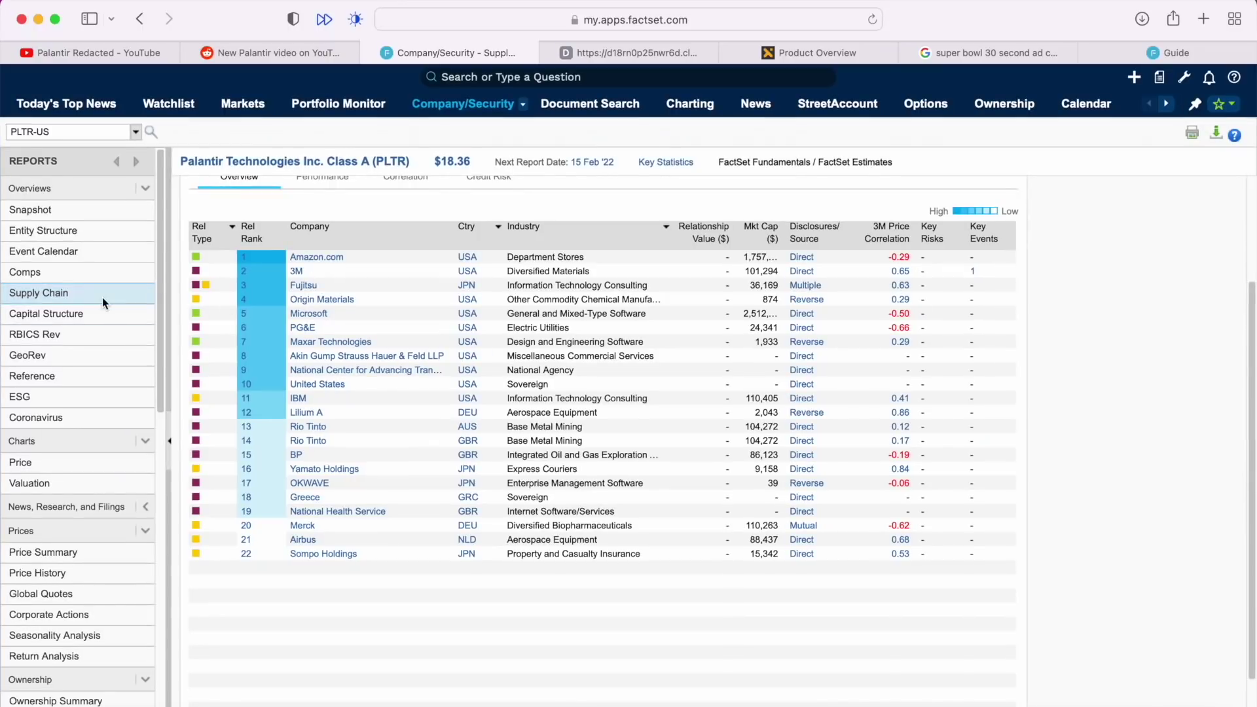
click(46, 365)
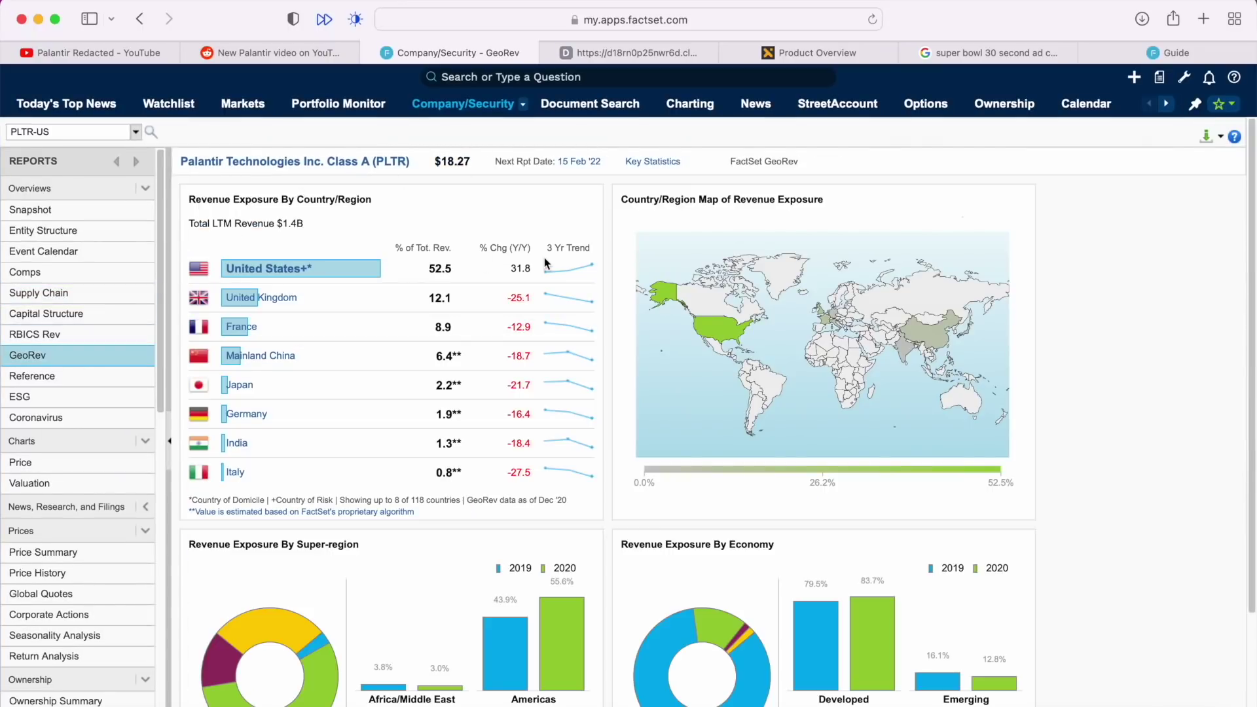
Scroll the GeoRev country table and select Mainland China's 6.4% revenue share.
scroll(779, 524, down, 3)
scroll(779, 524, up, 3)
scroll(479, 443, down, 3)
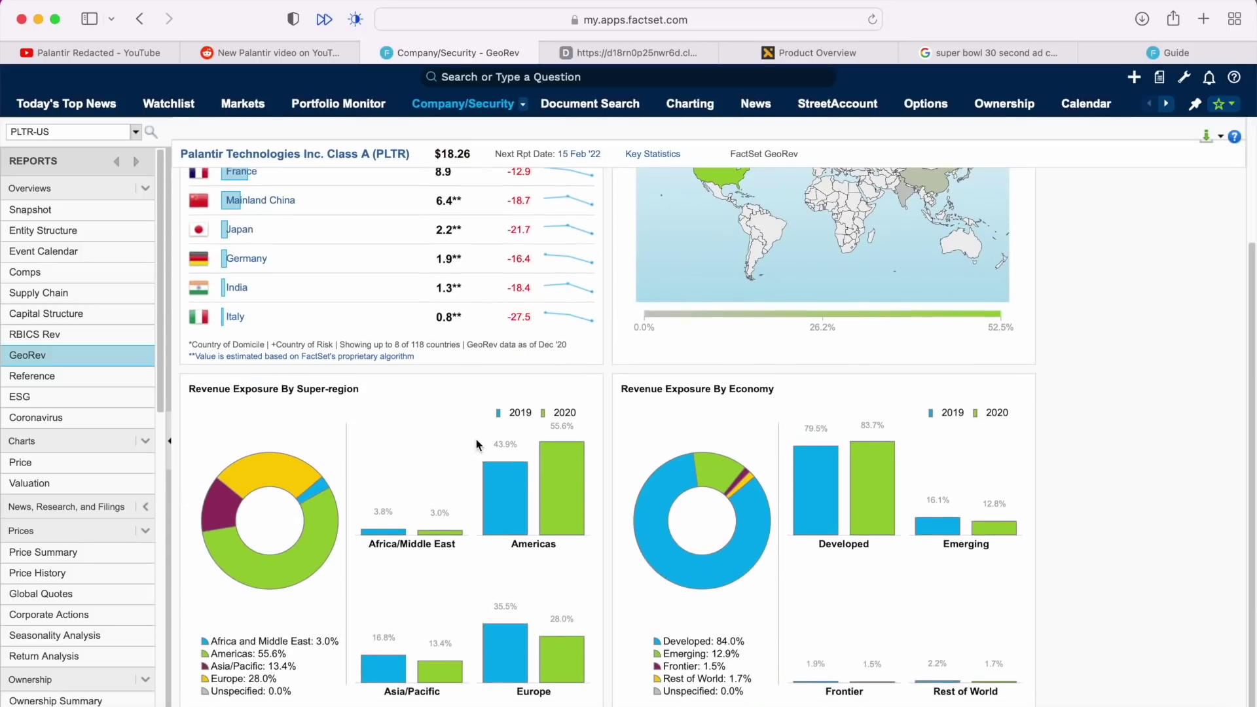
scroll(478, 446, up, 3)
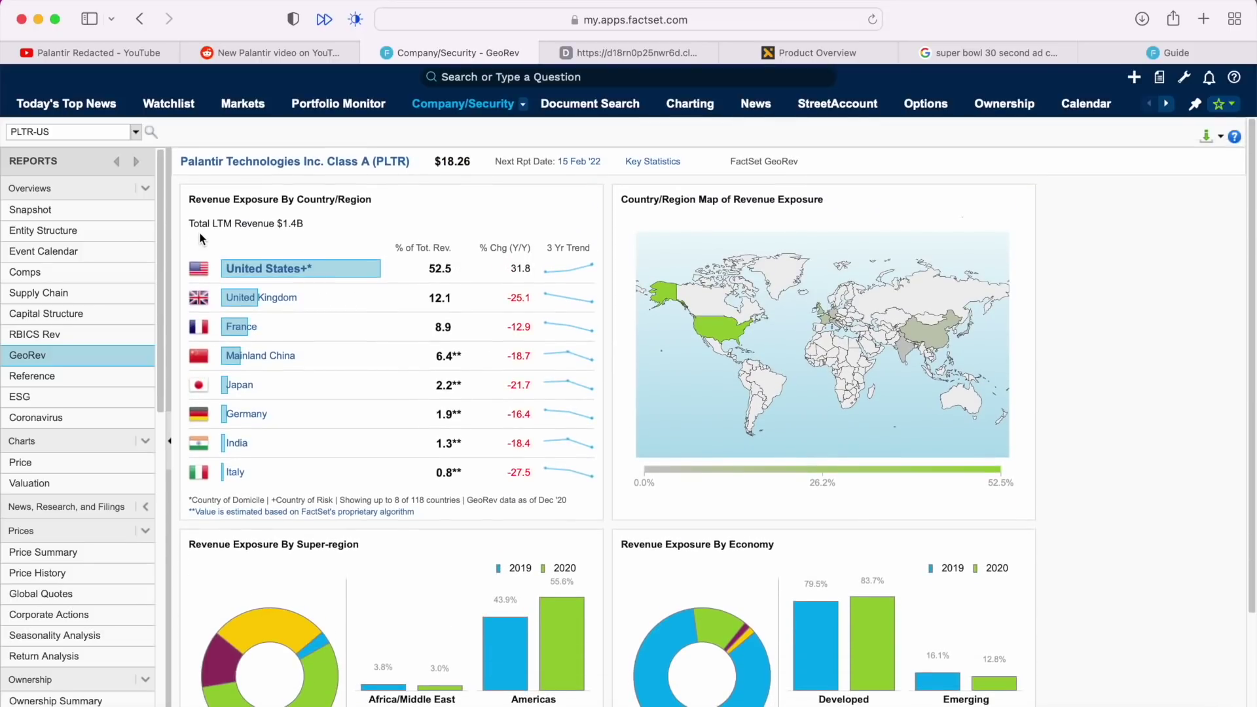
scroll(199, 233, up, 5)
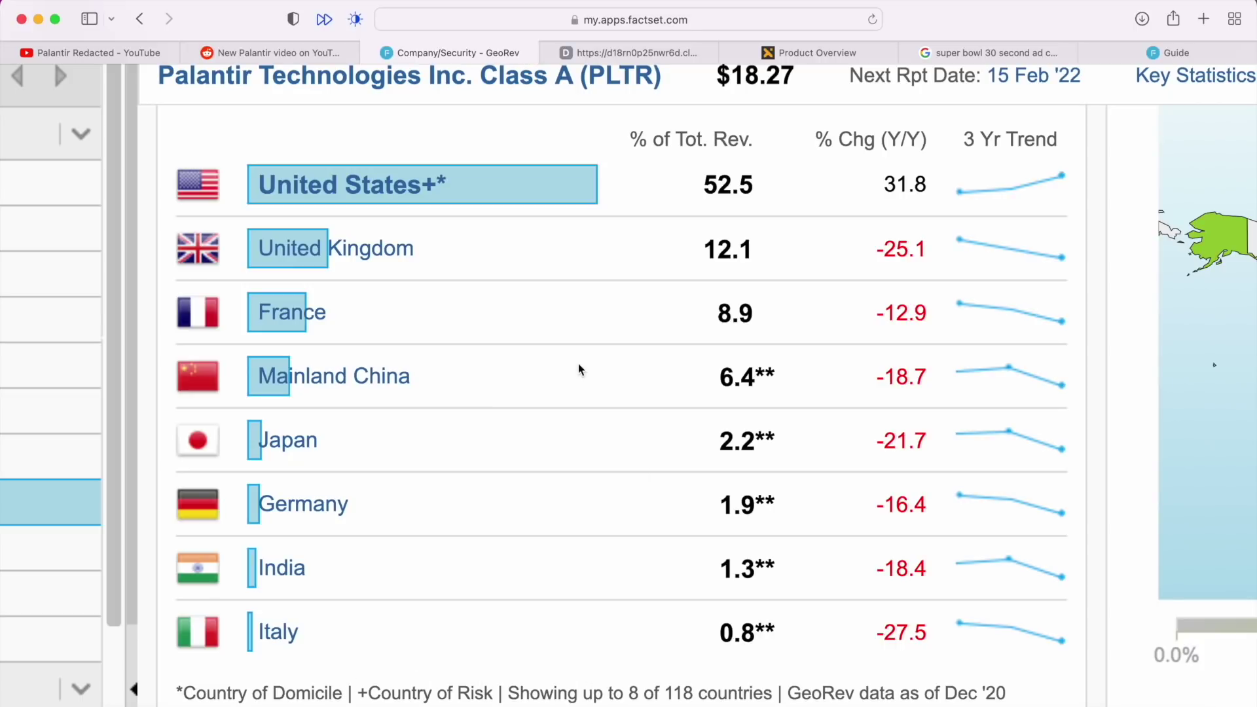
drag(717, 379, 791, 367)
Read the filing's Chinese communist party risk paragraph, marking key words, then return to the GeoRev table.
click(619, 55)
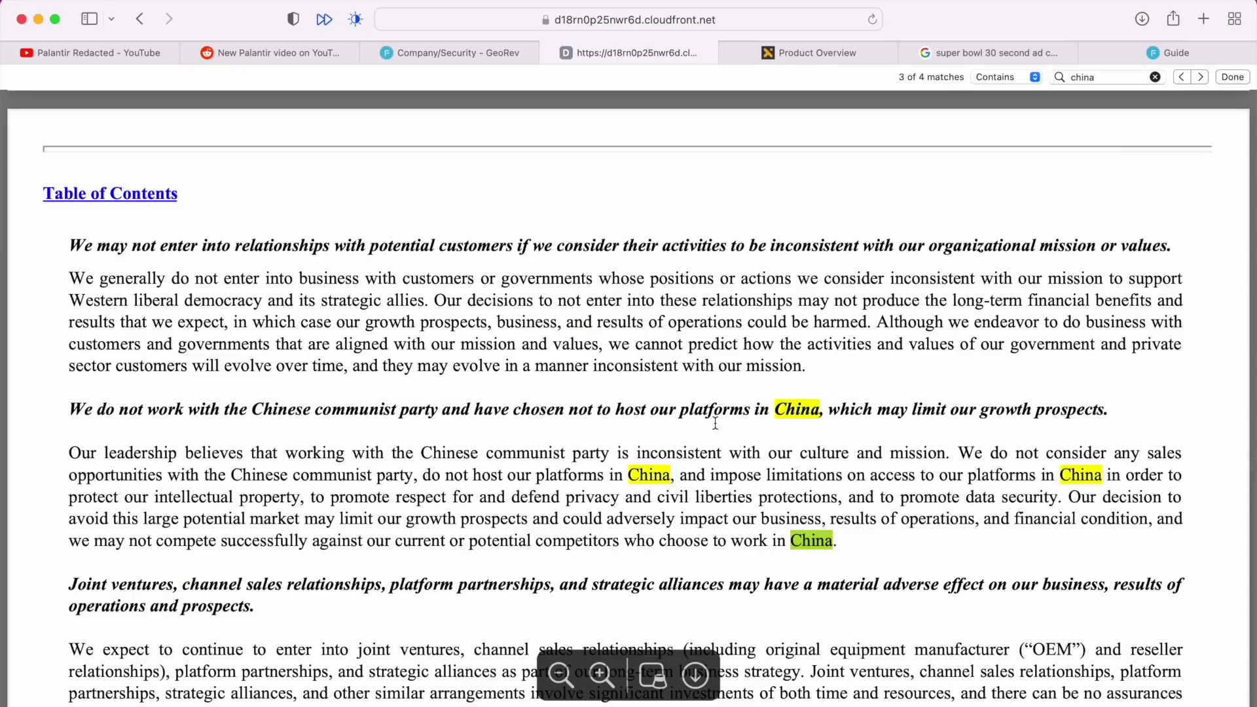
scroll(716, 424, down, 5)
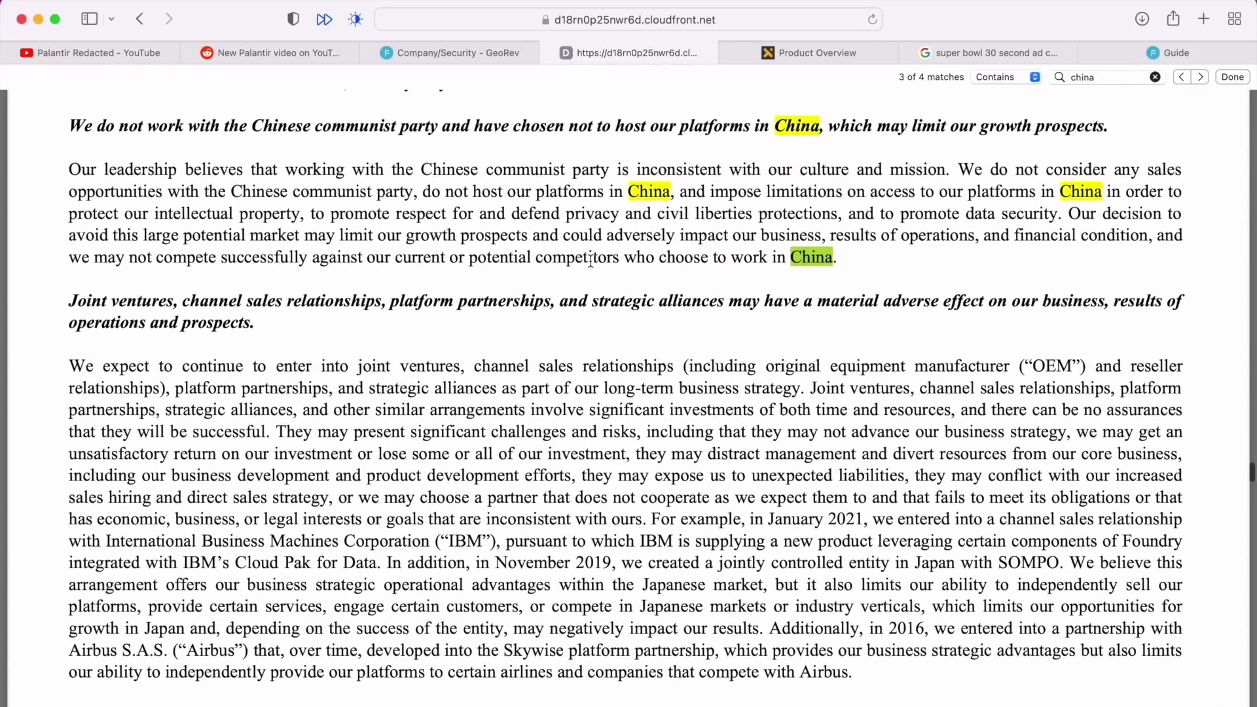
scroll(590, 259, down, 1)
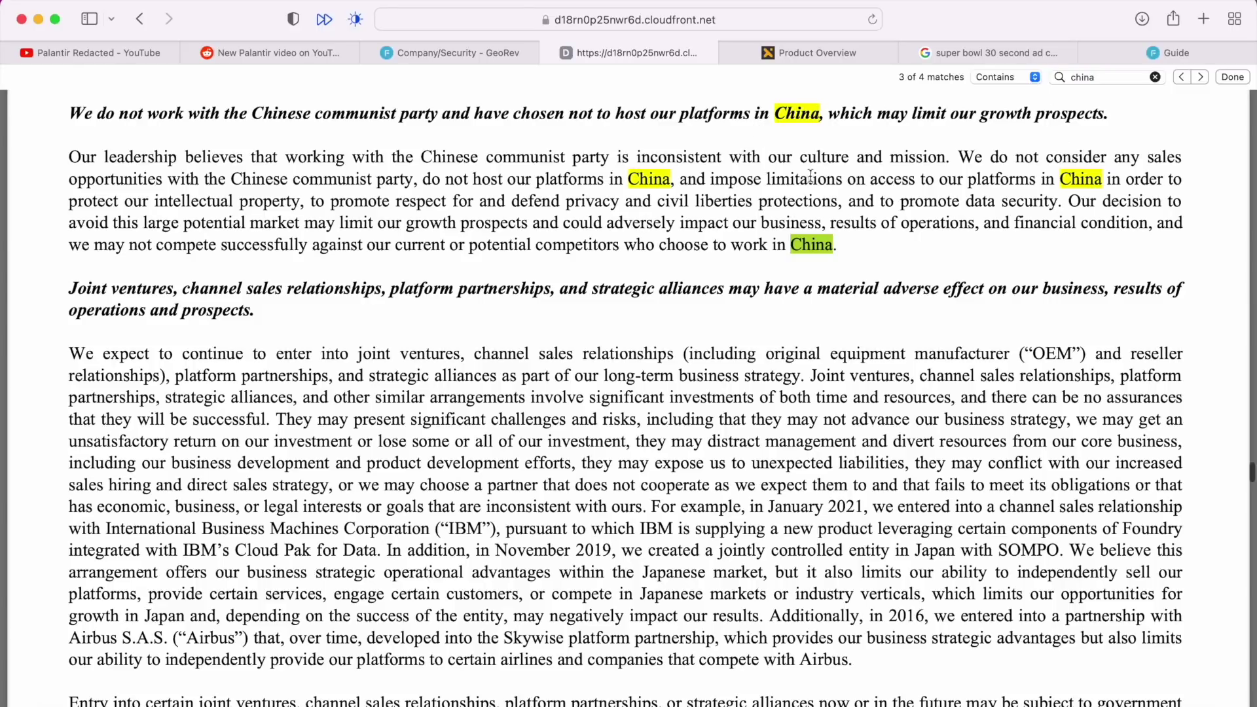
double_click(872, 180)
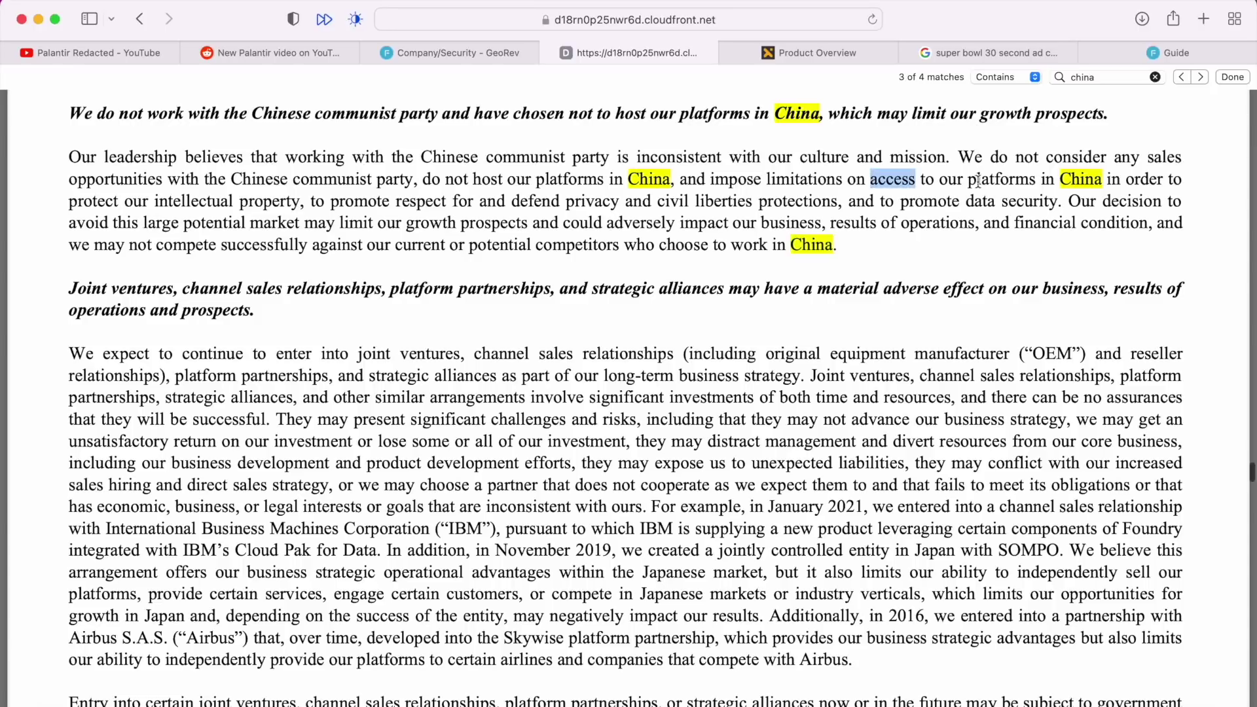
double_click(1085, 179)
double_click(1132, 179)
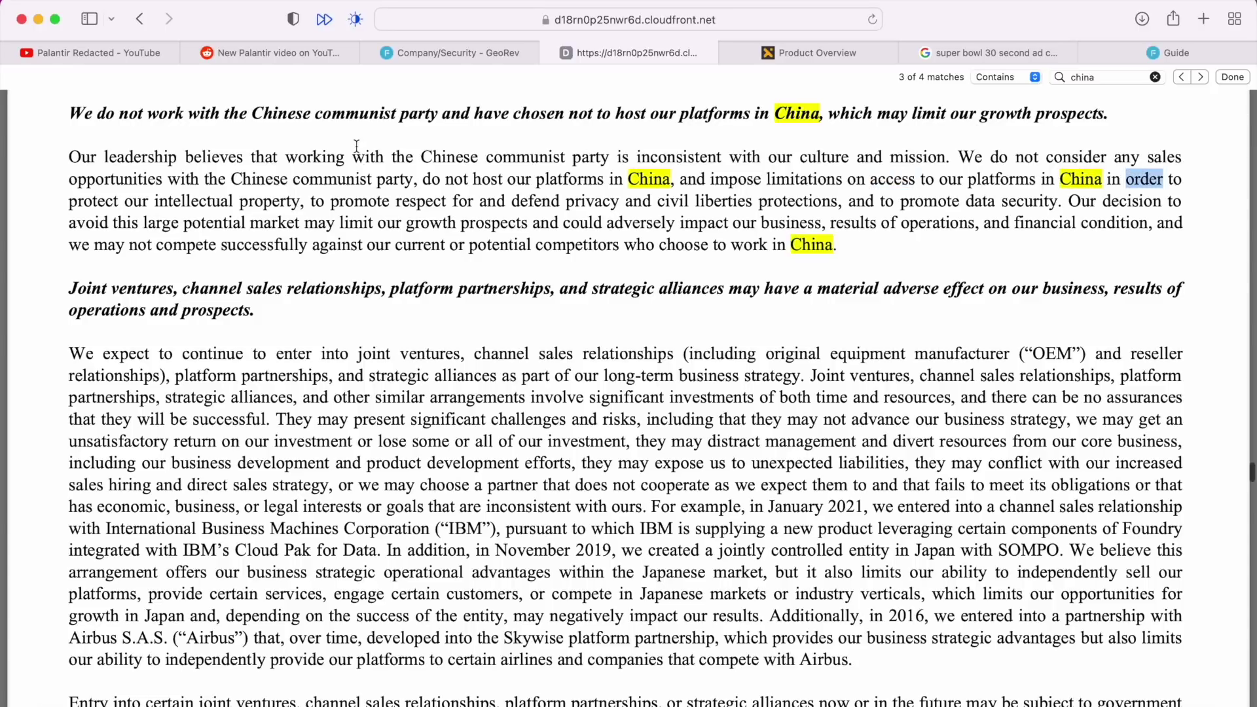
double_click(230, 201)
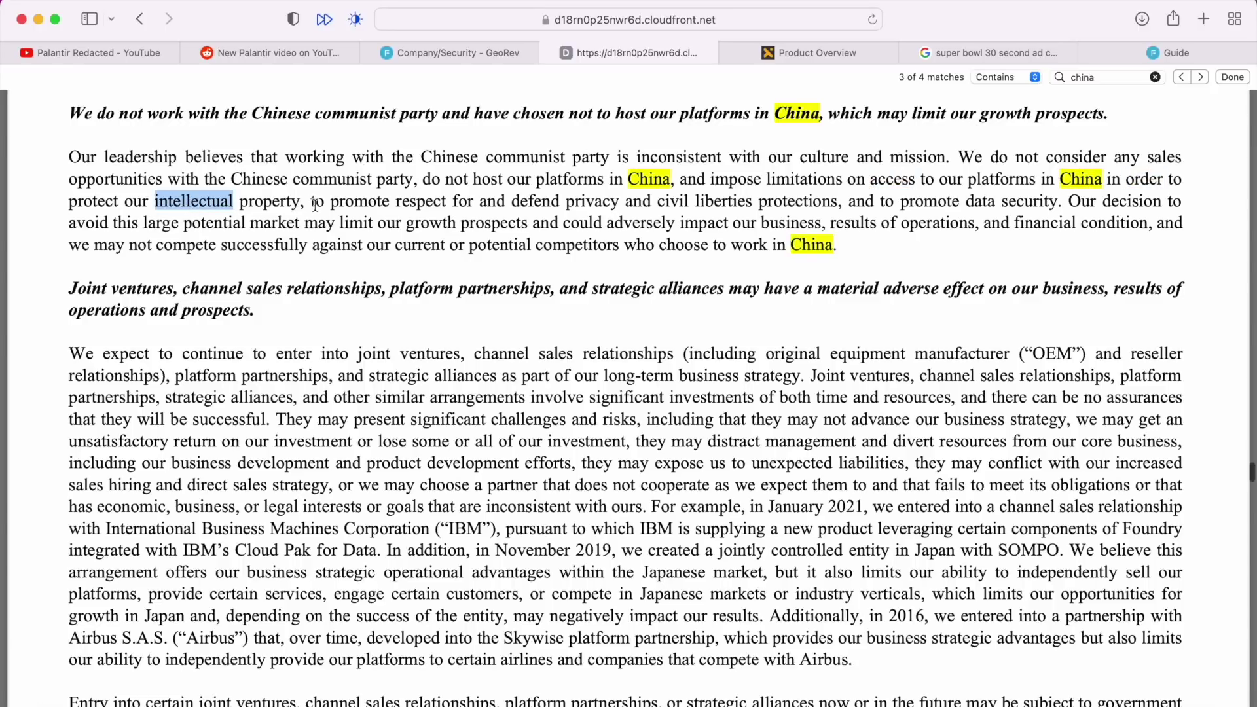
double_click(413, 204)
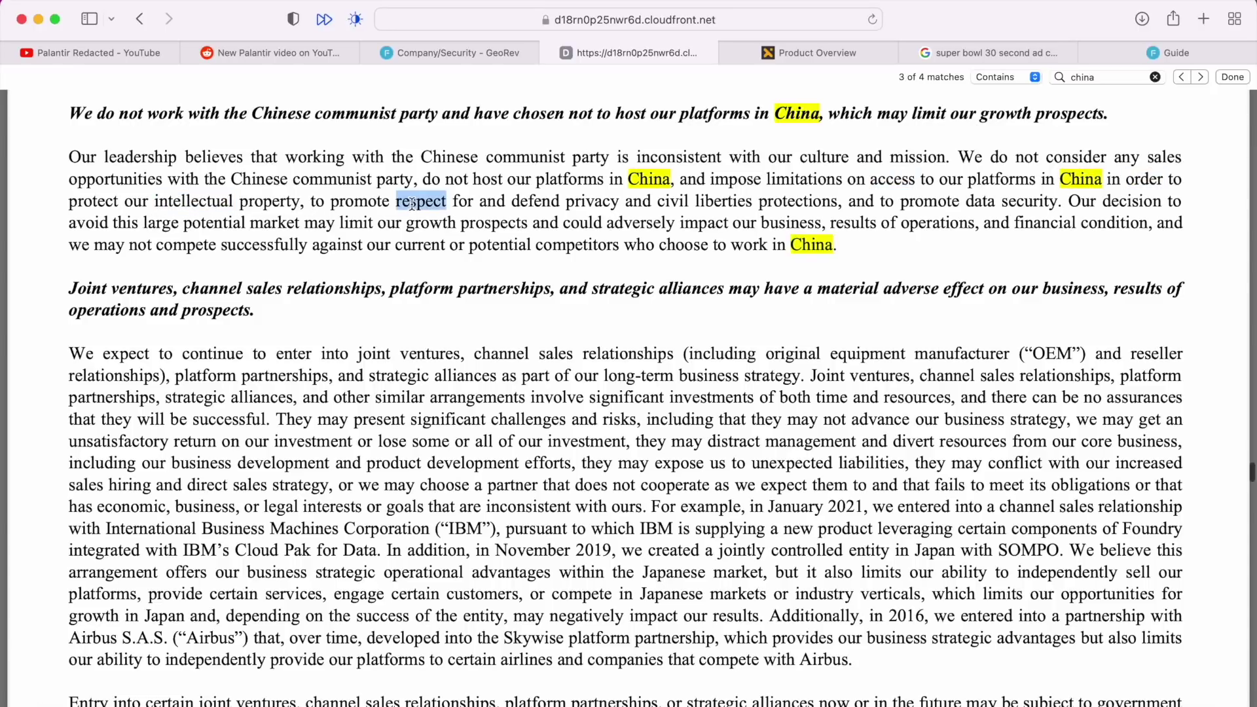
click(435, 51)
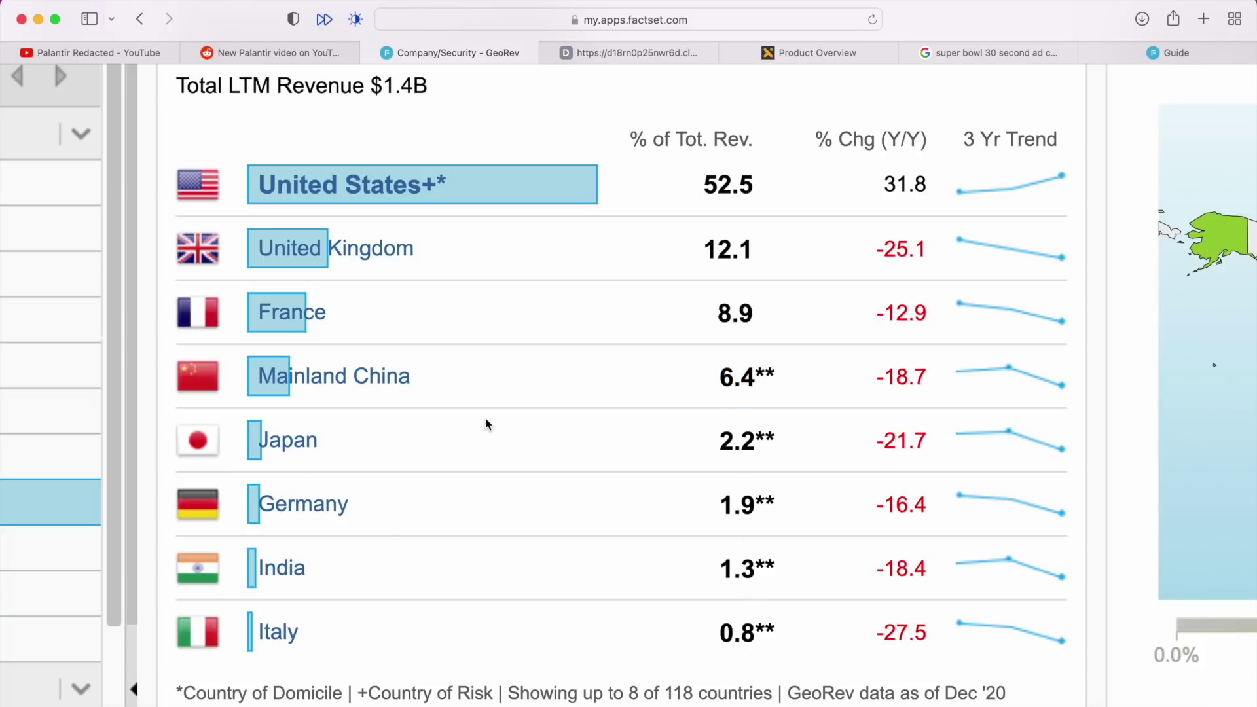
Scroll down to Palantir's revenue exposure charts by super-region and by economy.
scroll(488, 427, down, 5)
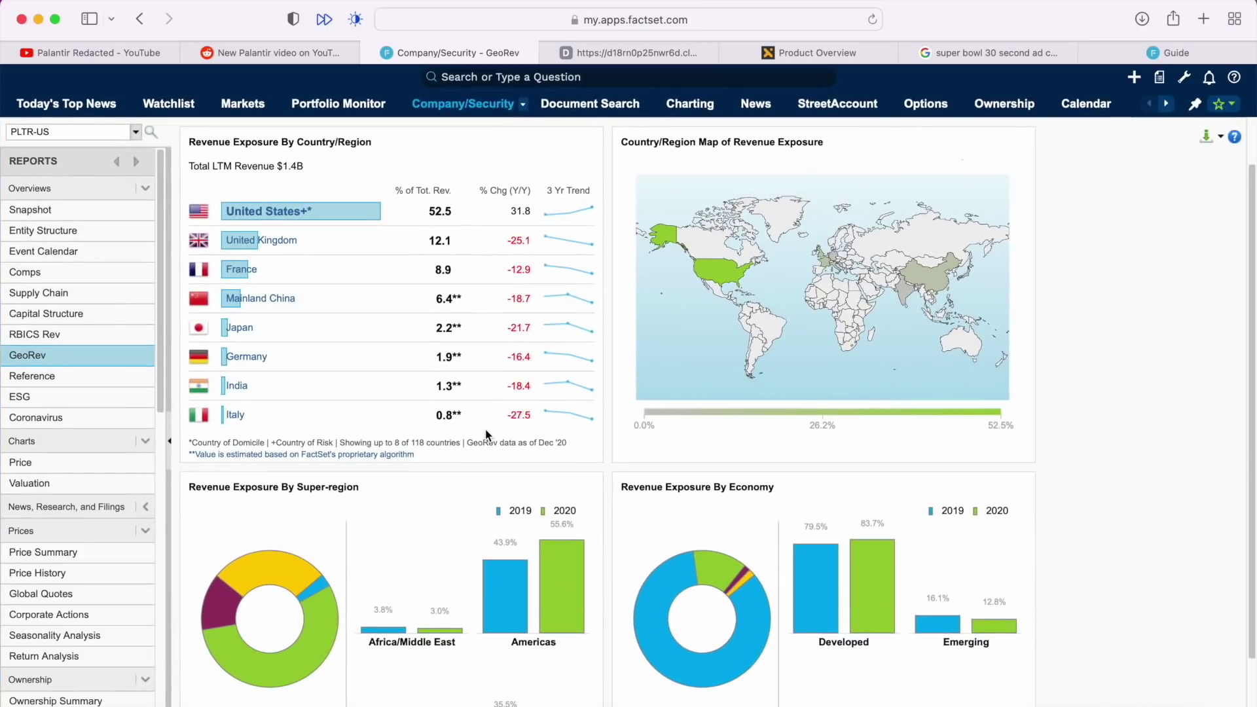
scroll(485, 429, down, 3)
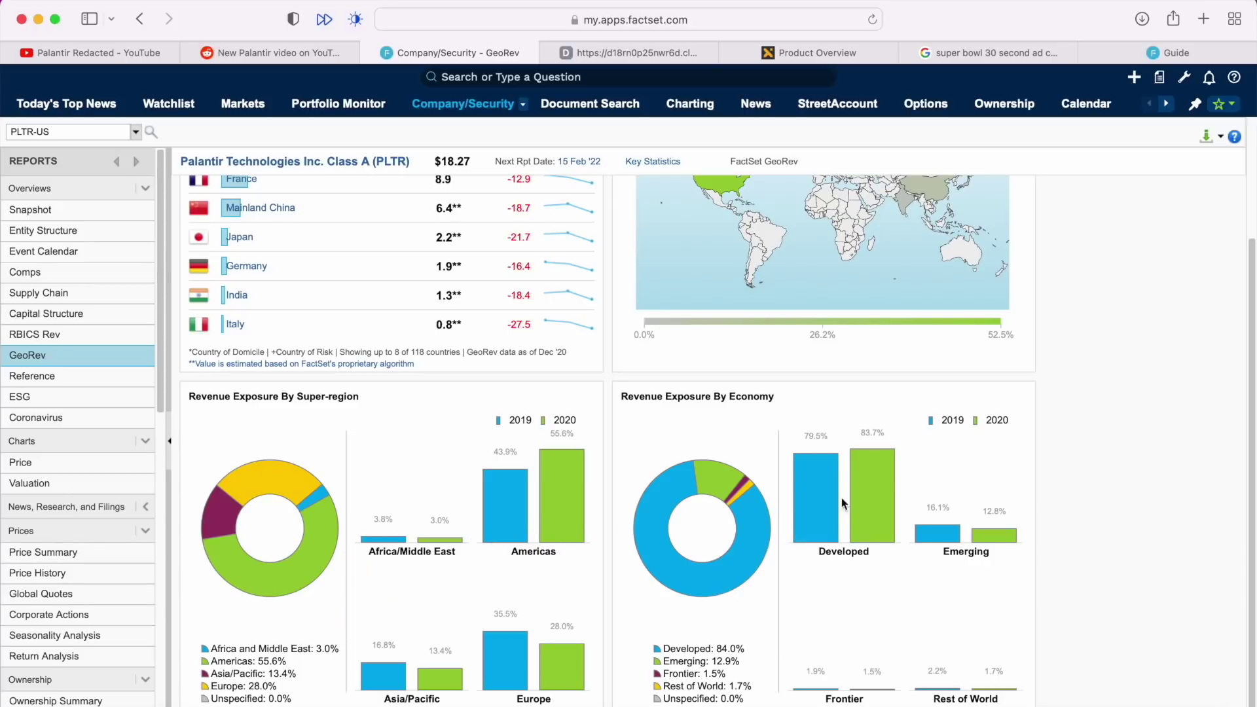
scroll(1079, 622, up, 5)
scroll(1079, 620, down, 2)
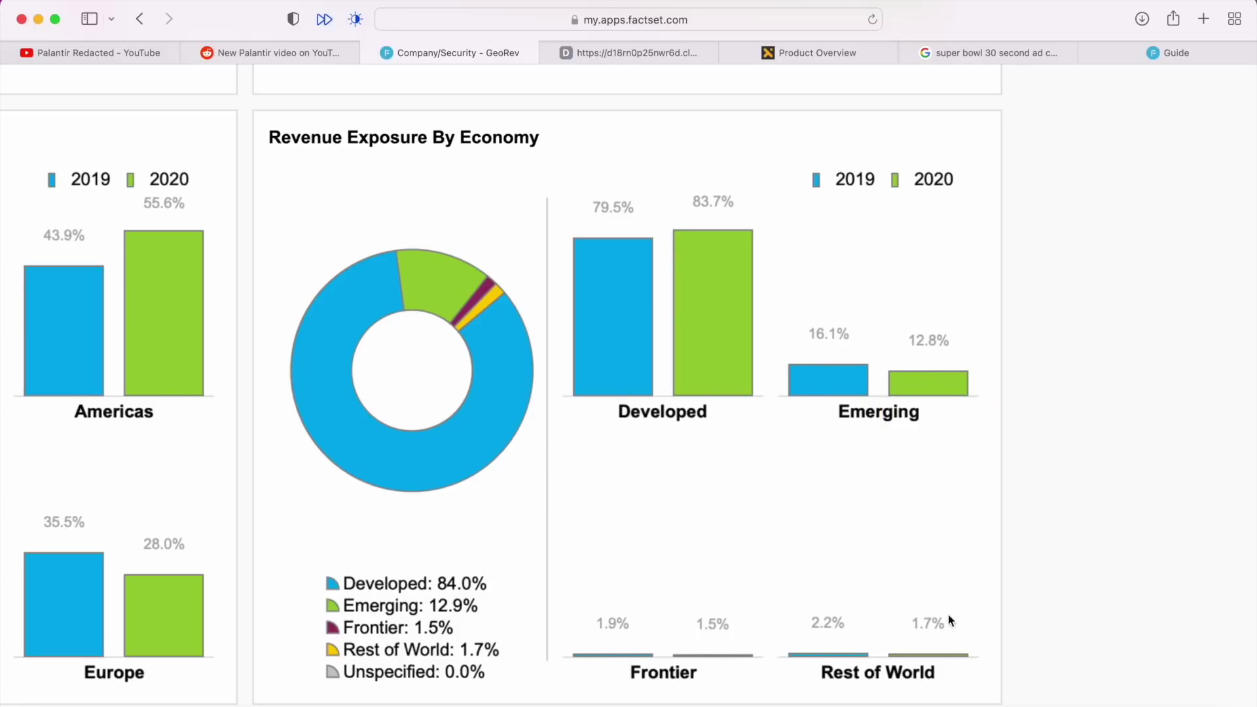
scroll(789, 539, down, 5)
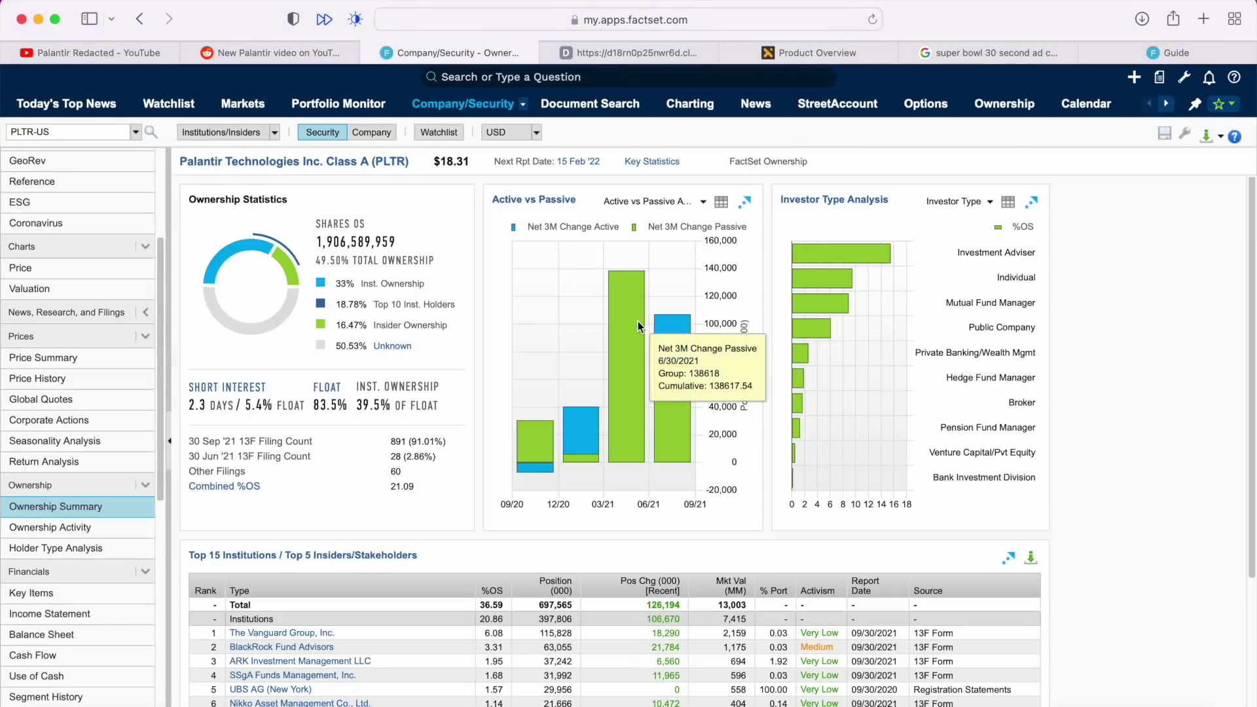
Highlight the 33% institutional, Top 10 institutional holders and 16.47% insider ownership figures.
scroll(638, 320, up, 5)
scroll(638, 320, left, 2)
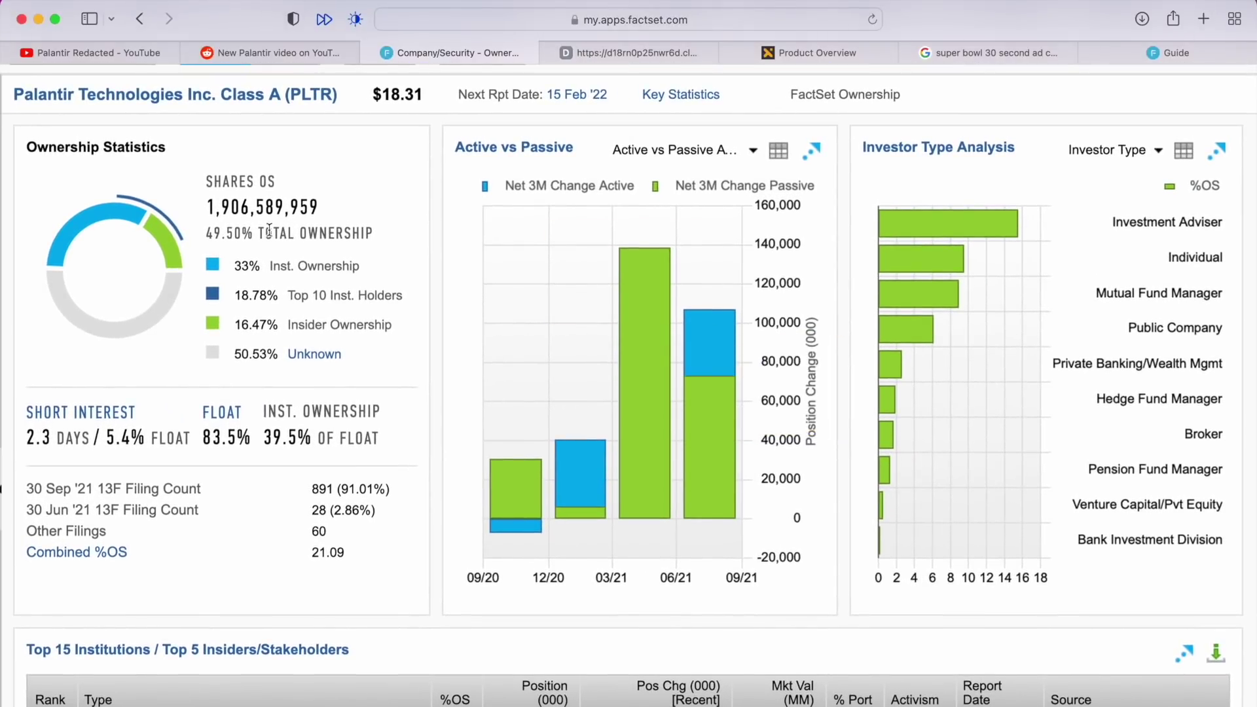
drag(230, 266, 373, 267)
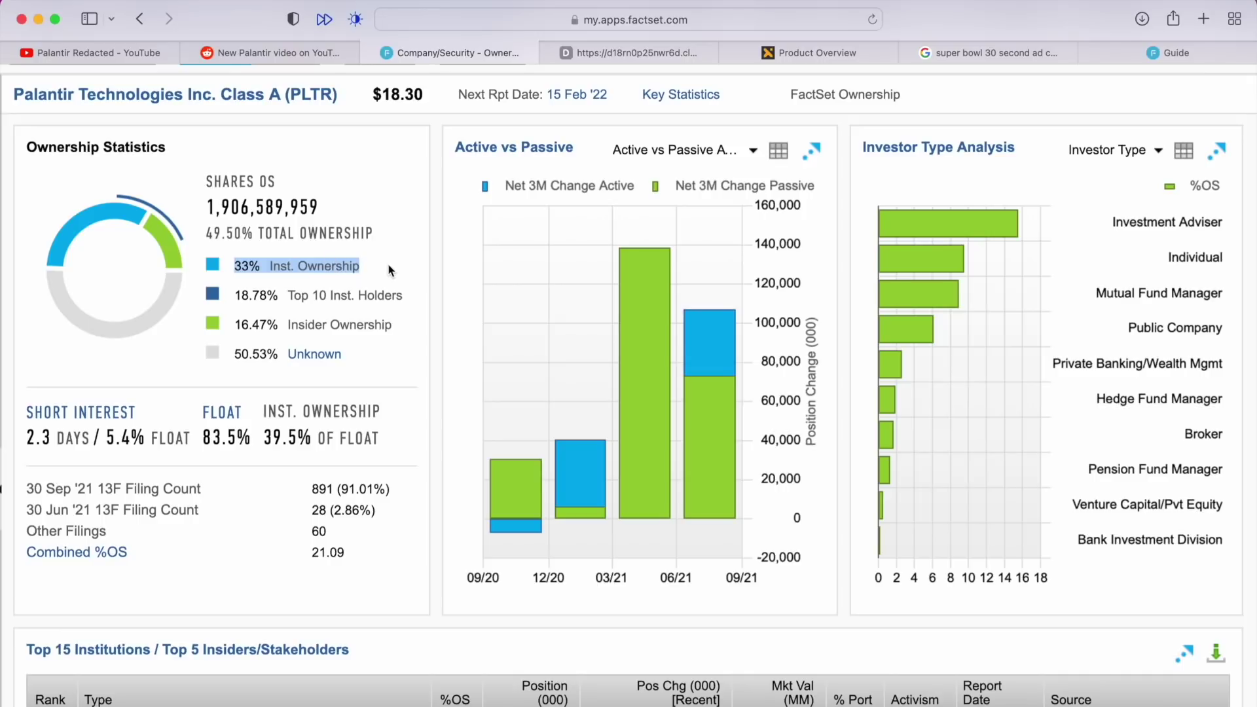
click(338, 296)
drag(286, 296, 401, 295)
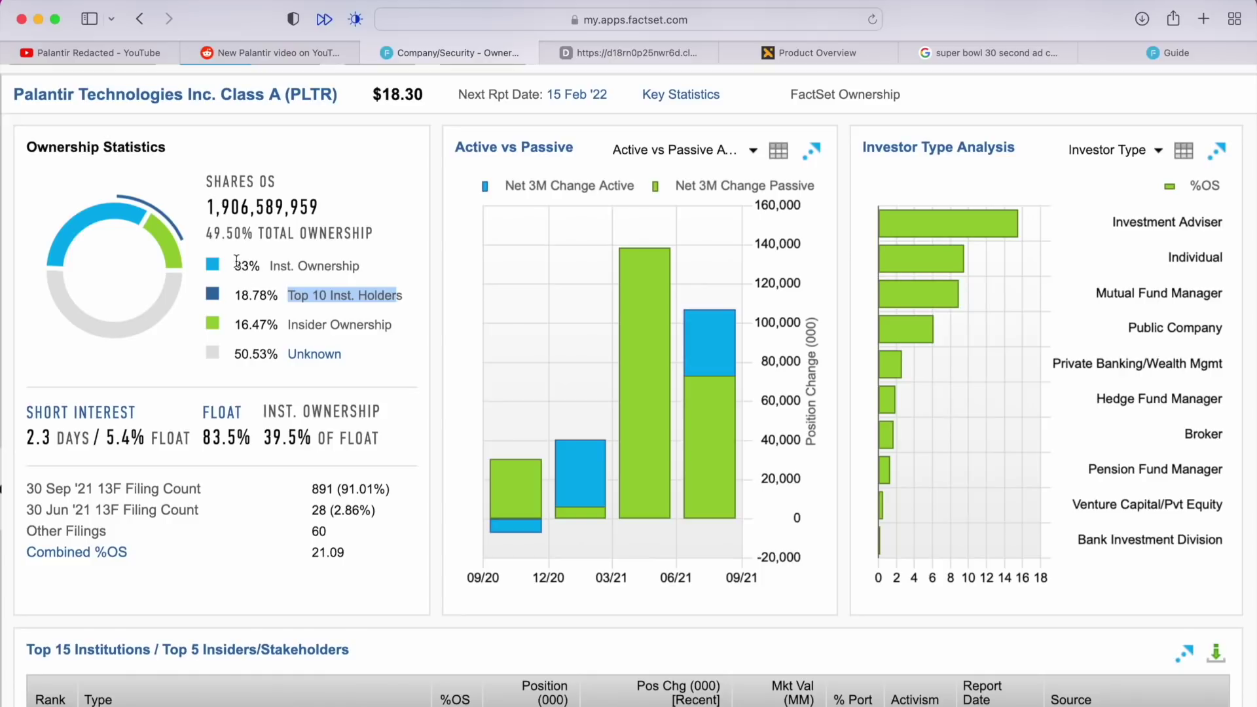
click(288, 324)
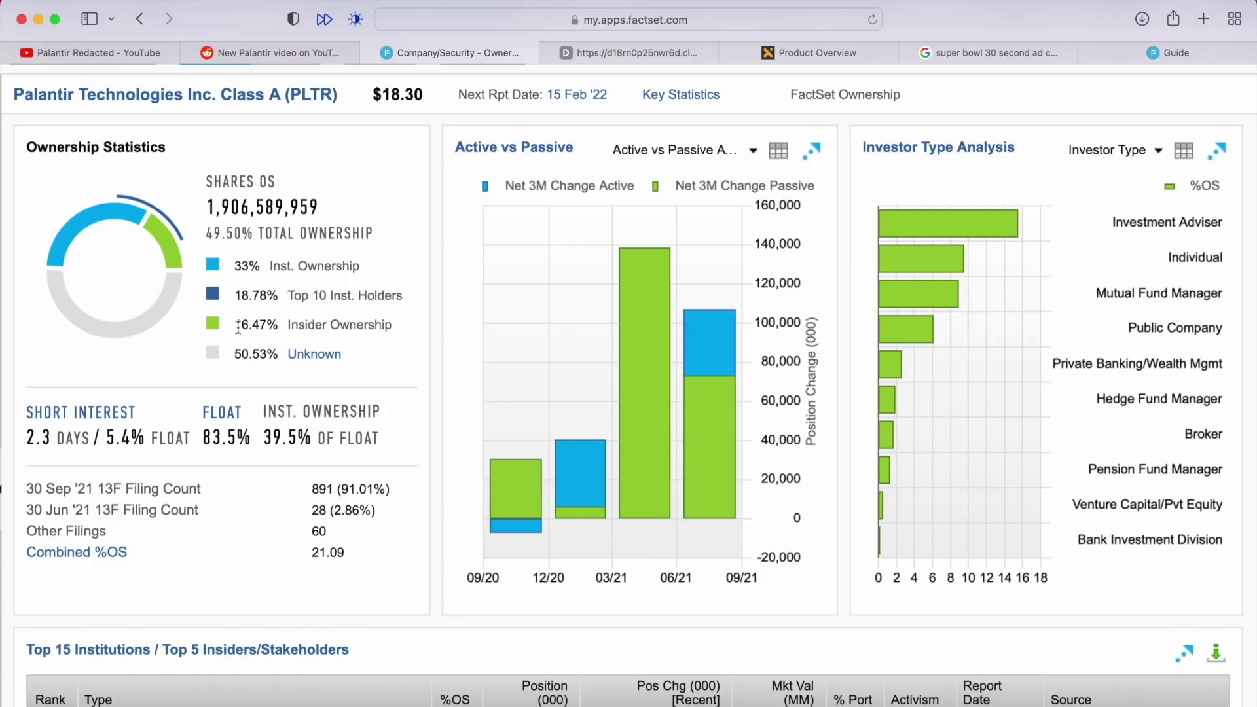
drag(238, 325, 397, 327)
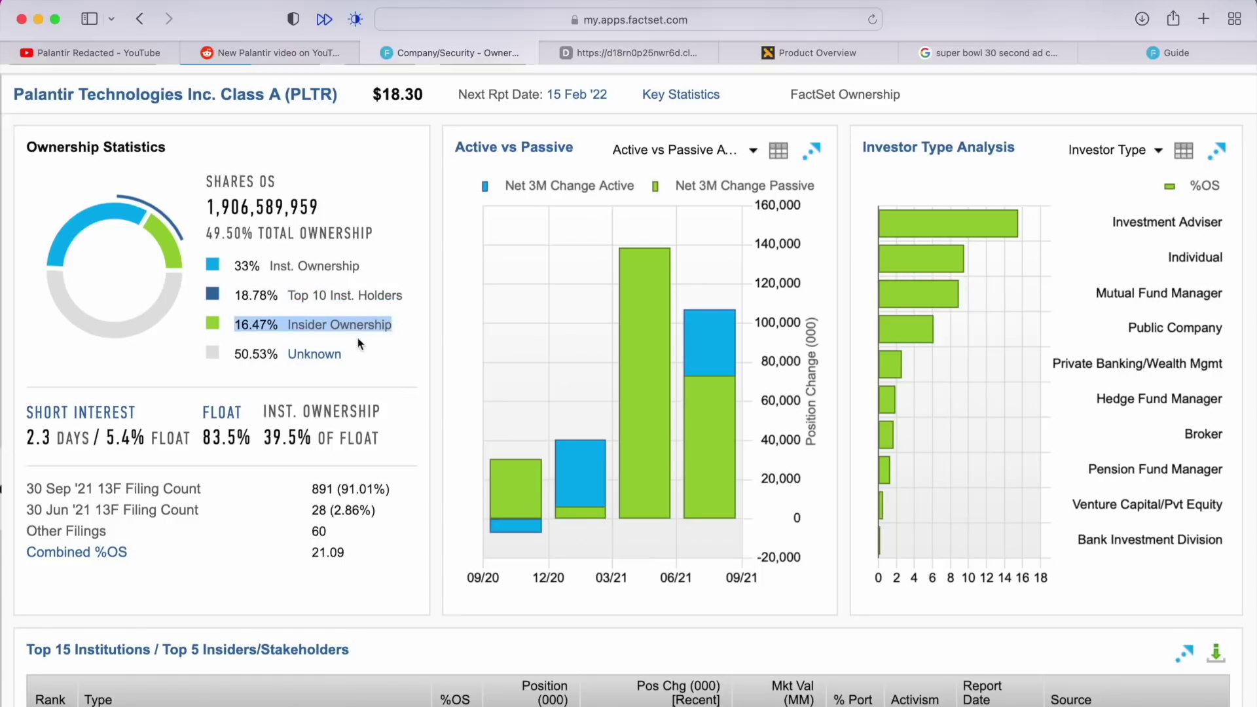
click(246, 355)
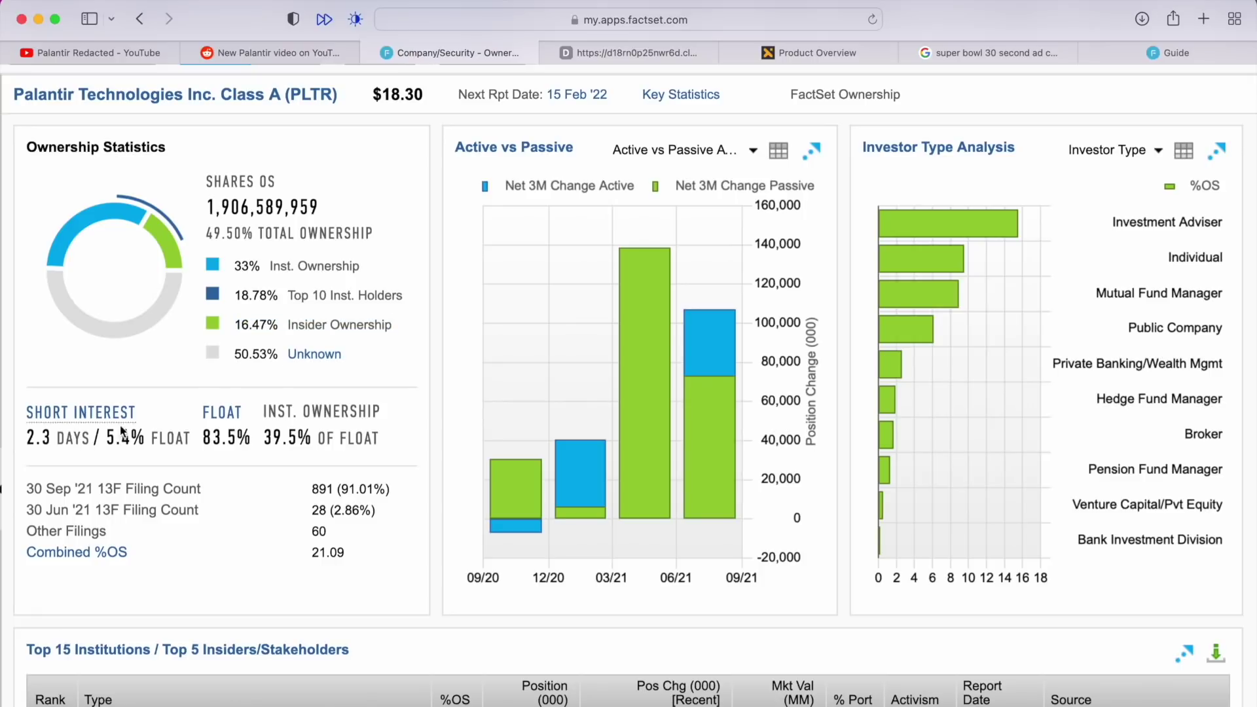
Highlight the short interest figures: 5.4% of float and 2.3 days.
drag(107, 438, 199, 442)
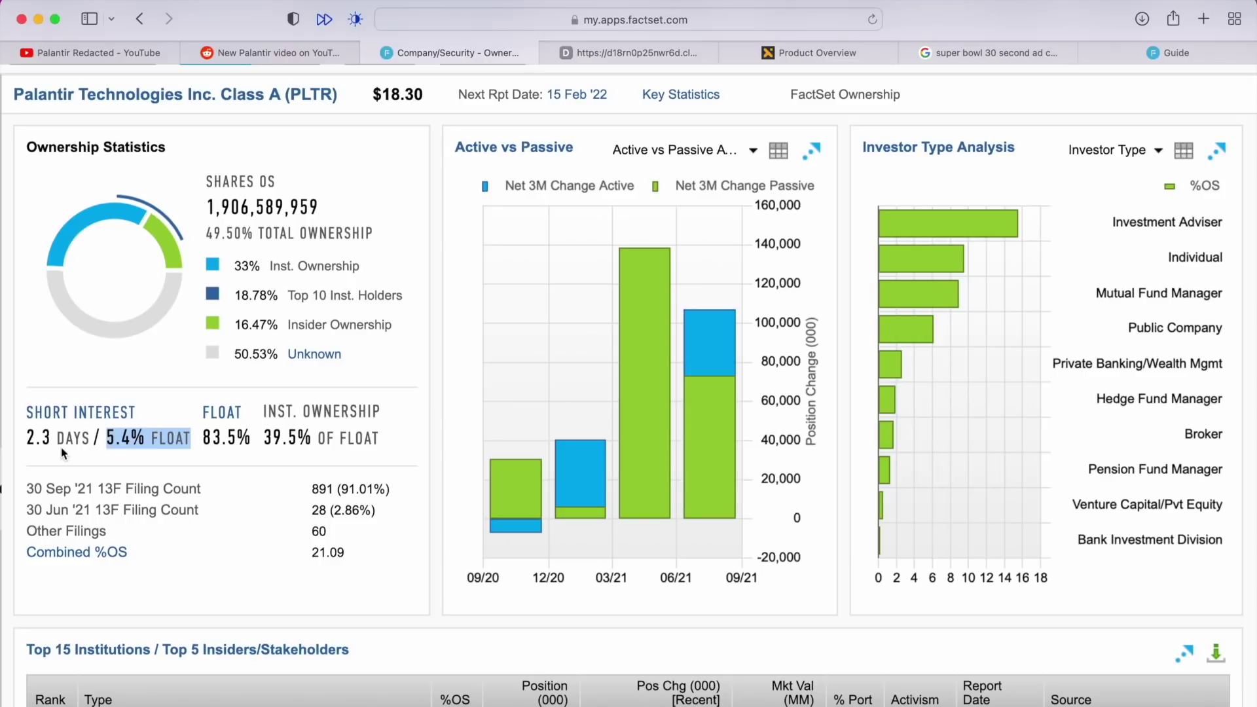
drag(27, 438, 96, 437)
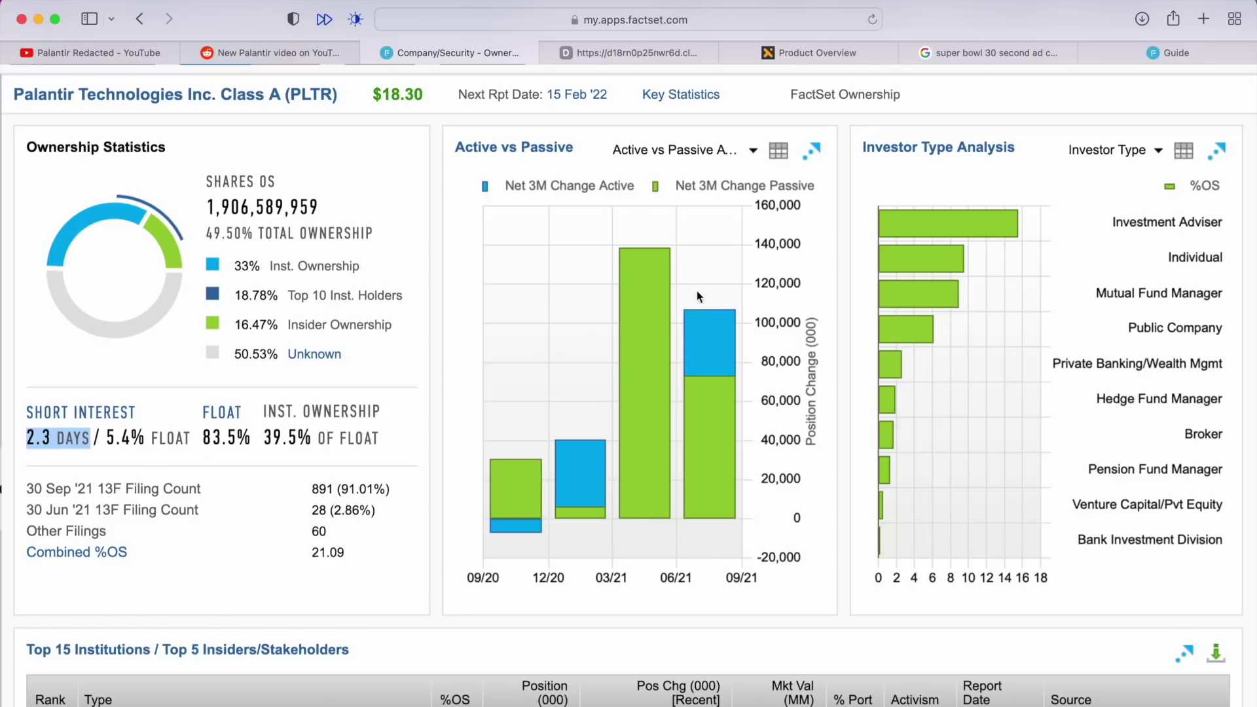
scroll(853, 517, down, 3)
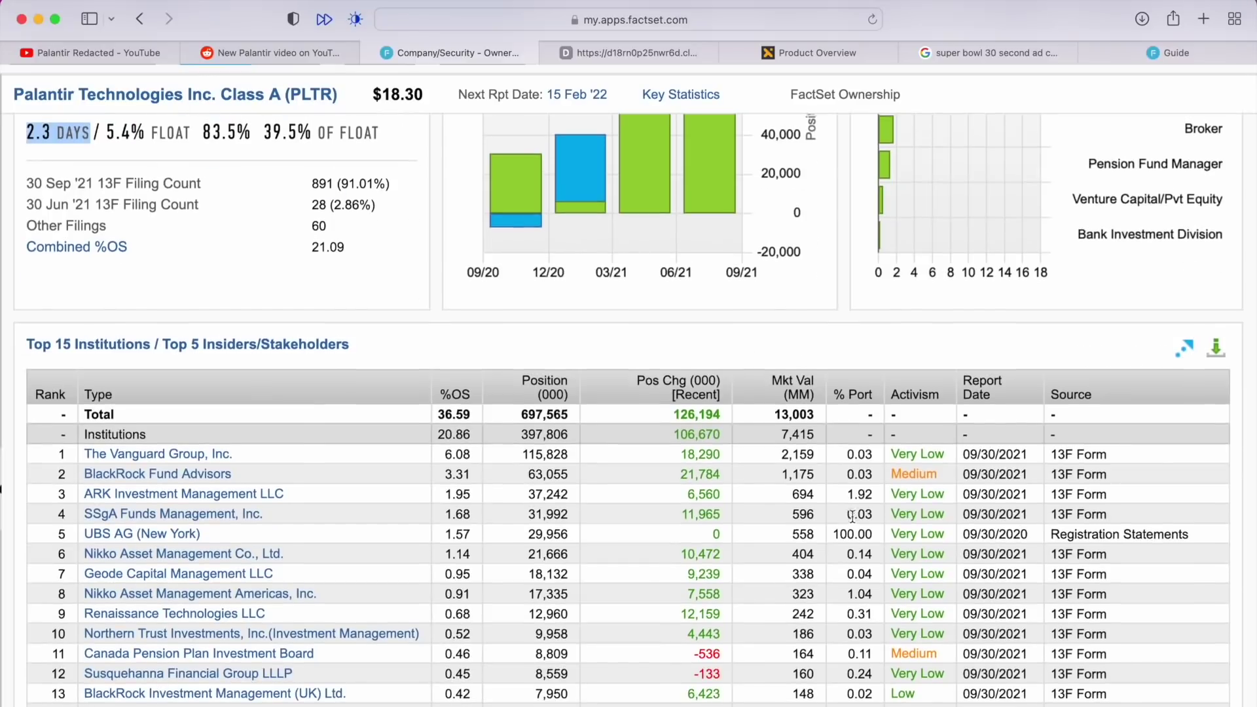
scroll(853, 516, up, 3)
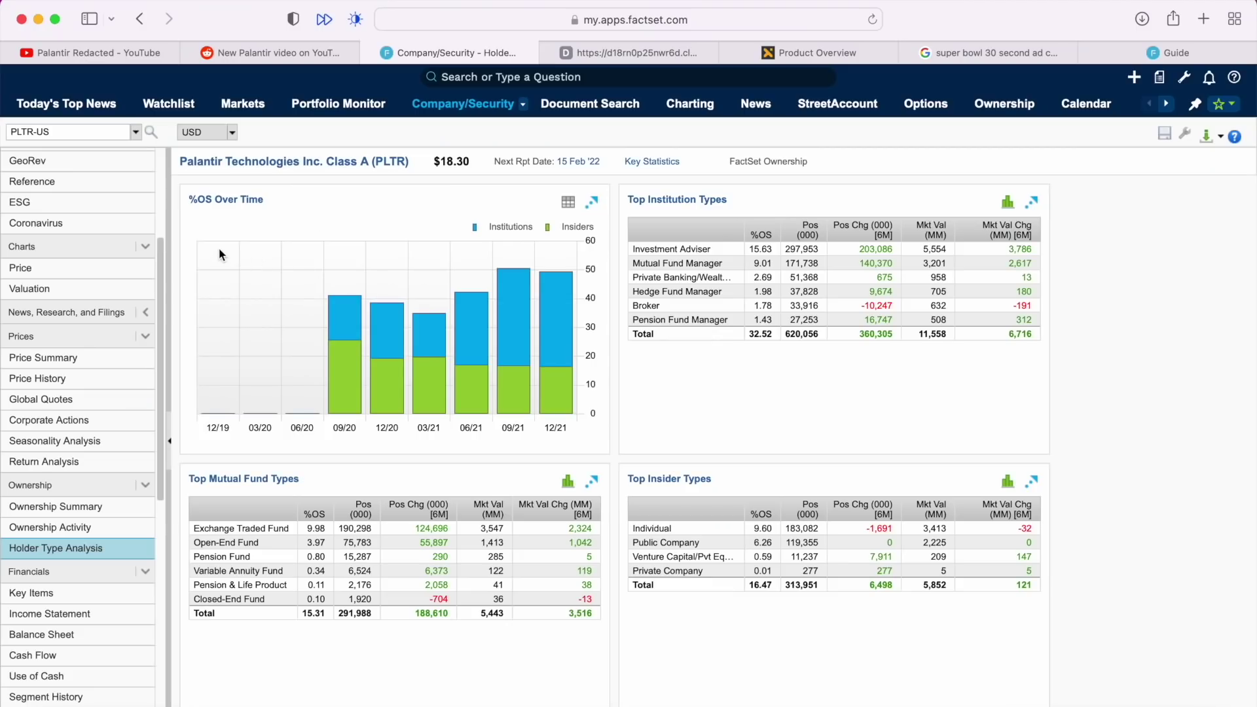
scroll(219, 247, up, 5)
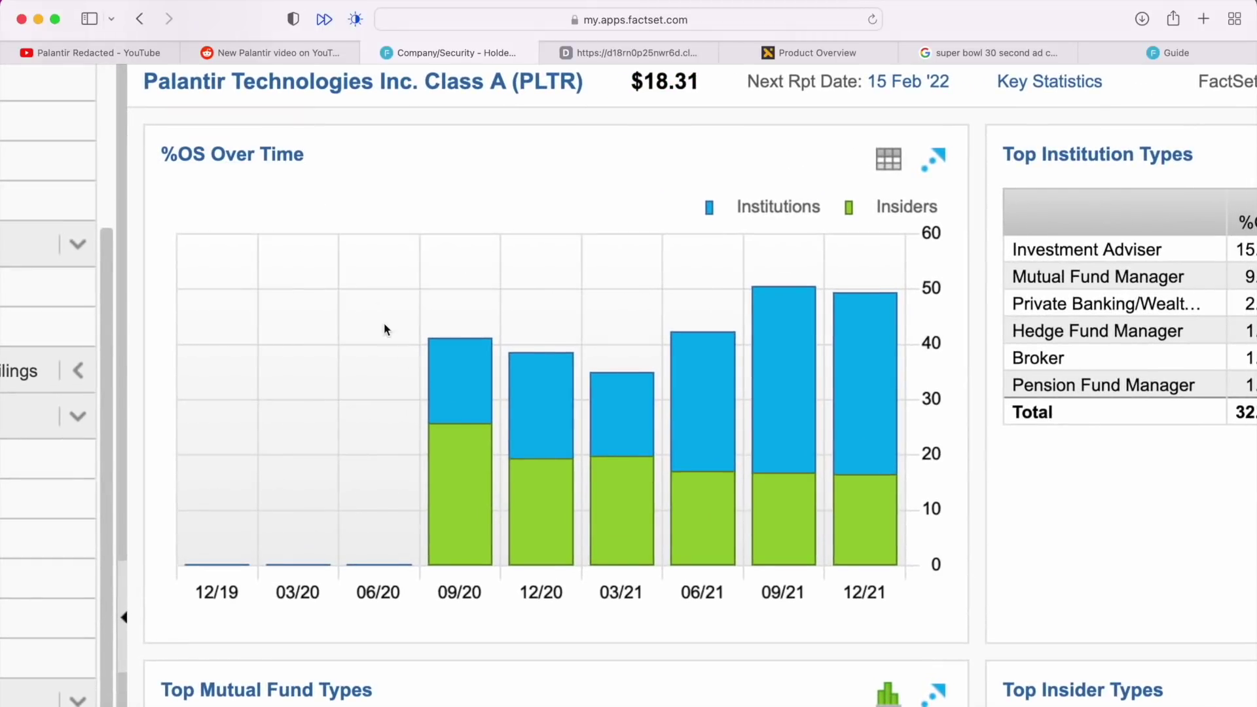
mouse_move(457, 374)
scroll(72, 594, down, 5)
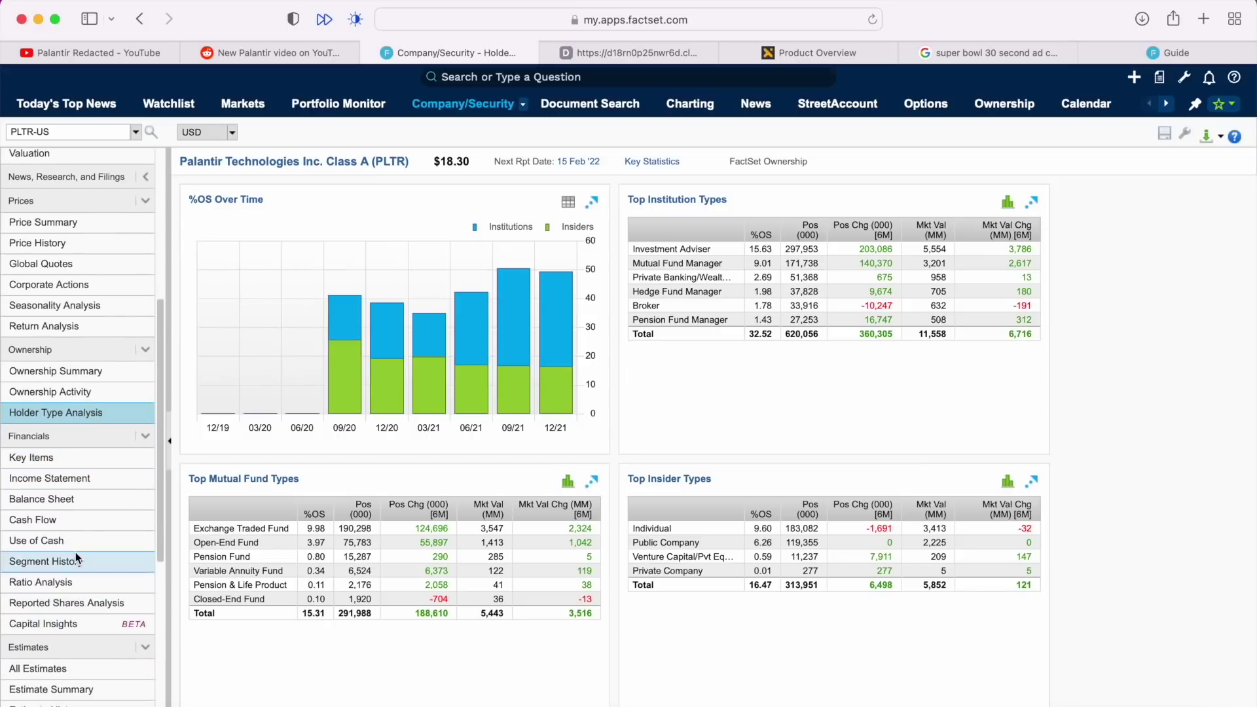
Open All Estimates to show the Hold (2.23) rating, $23.38 target price and 11 analysts.
click(38, 668)
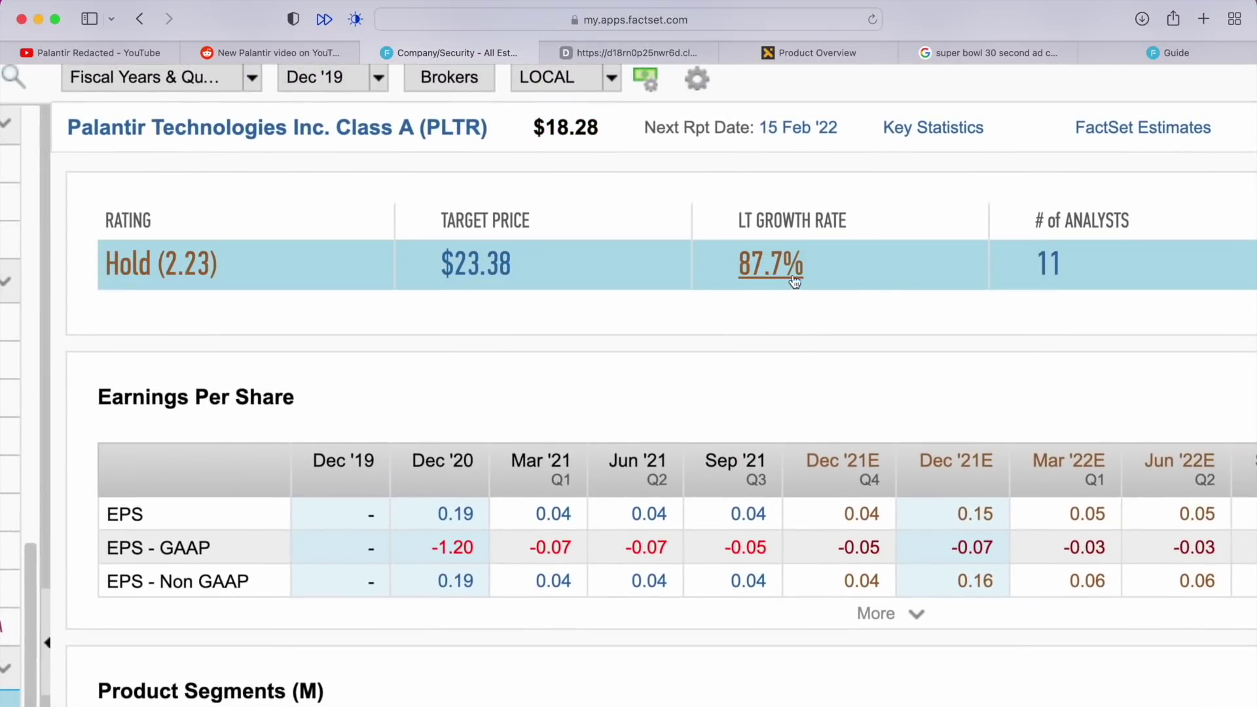
scroll(971, 285, down, 2)
scroll(972, 283, up, 2)
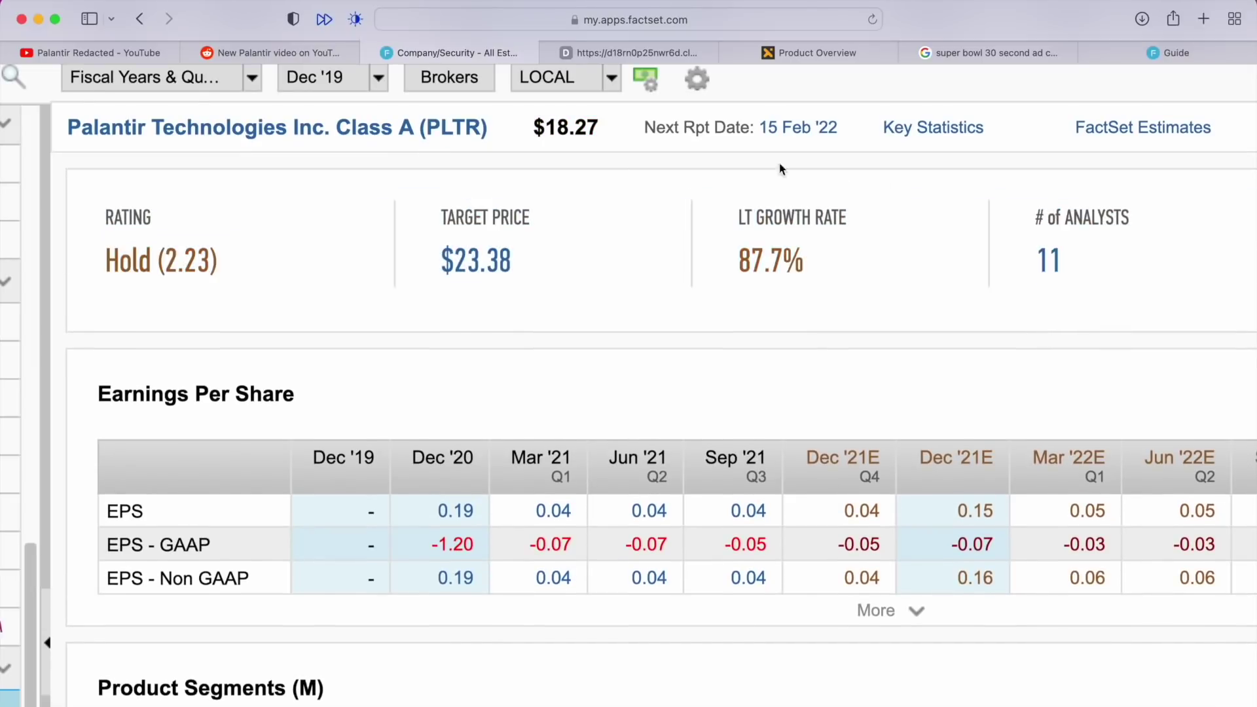
Reset the page zoom and review the Deal Activity chart down to the All M&A Deals list.
key(super+0)
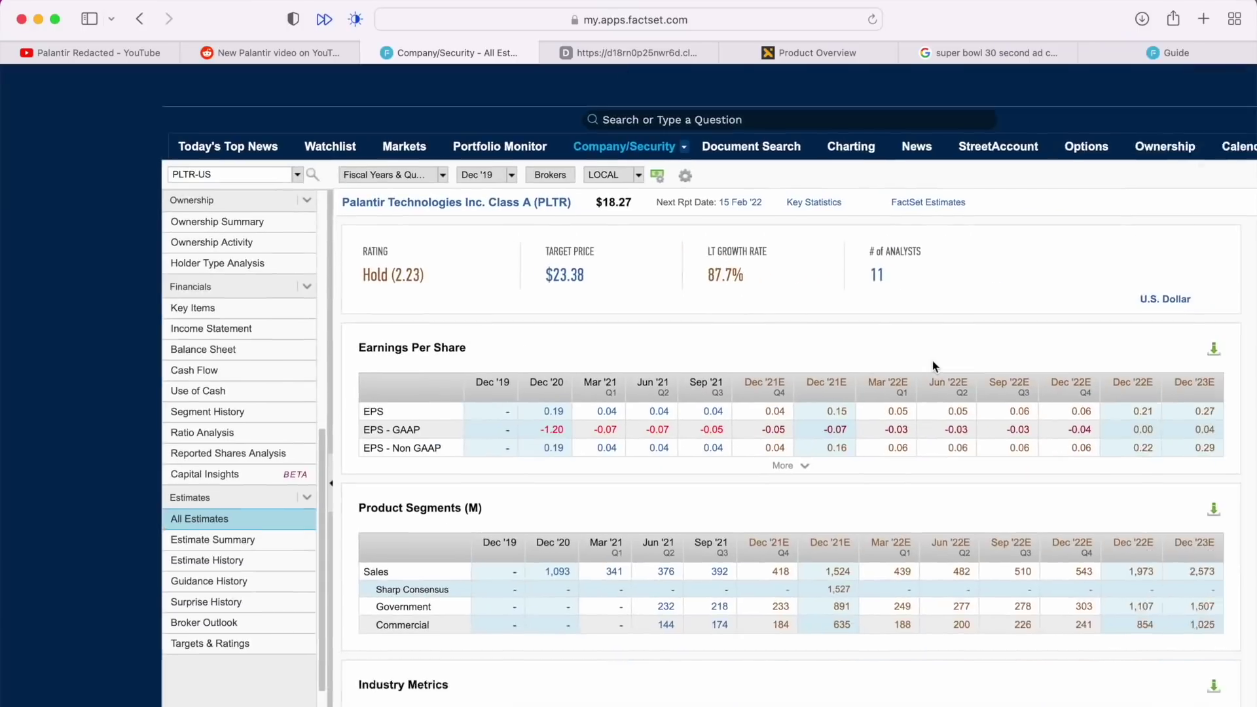
scroll(815, 305, down, 5)
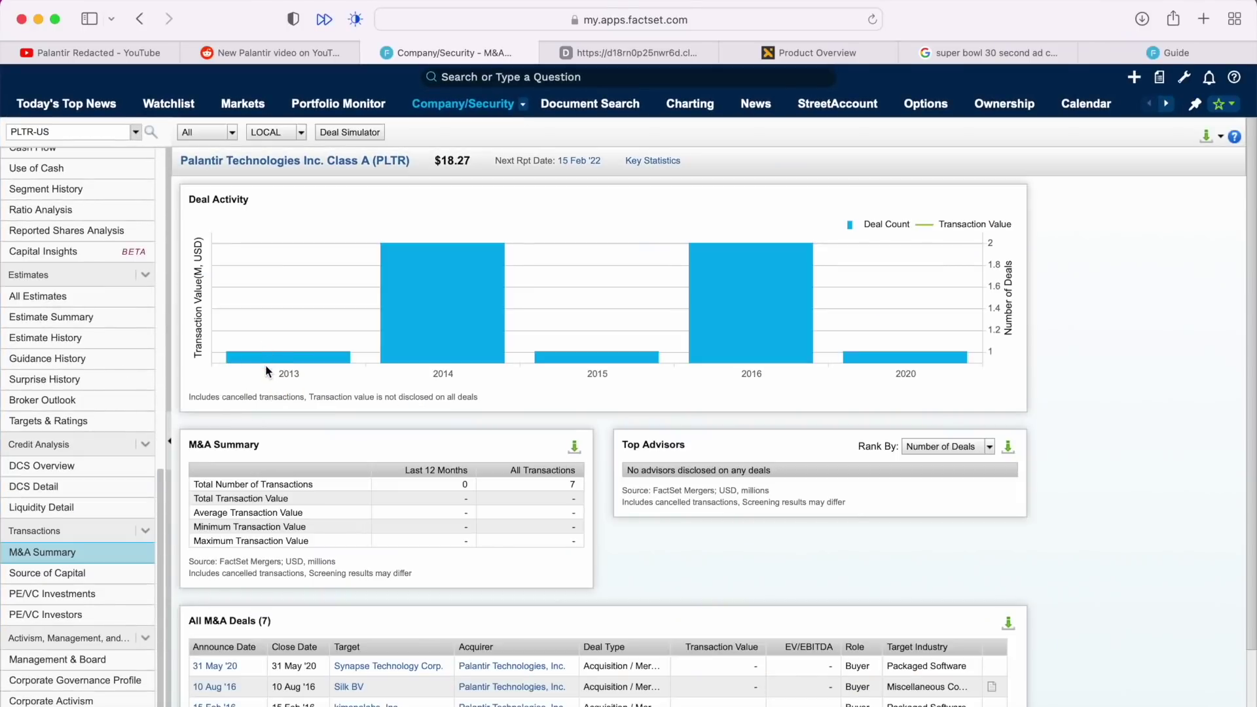
mouse_move(307, 364)
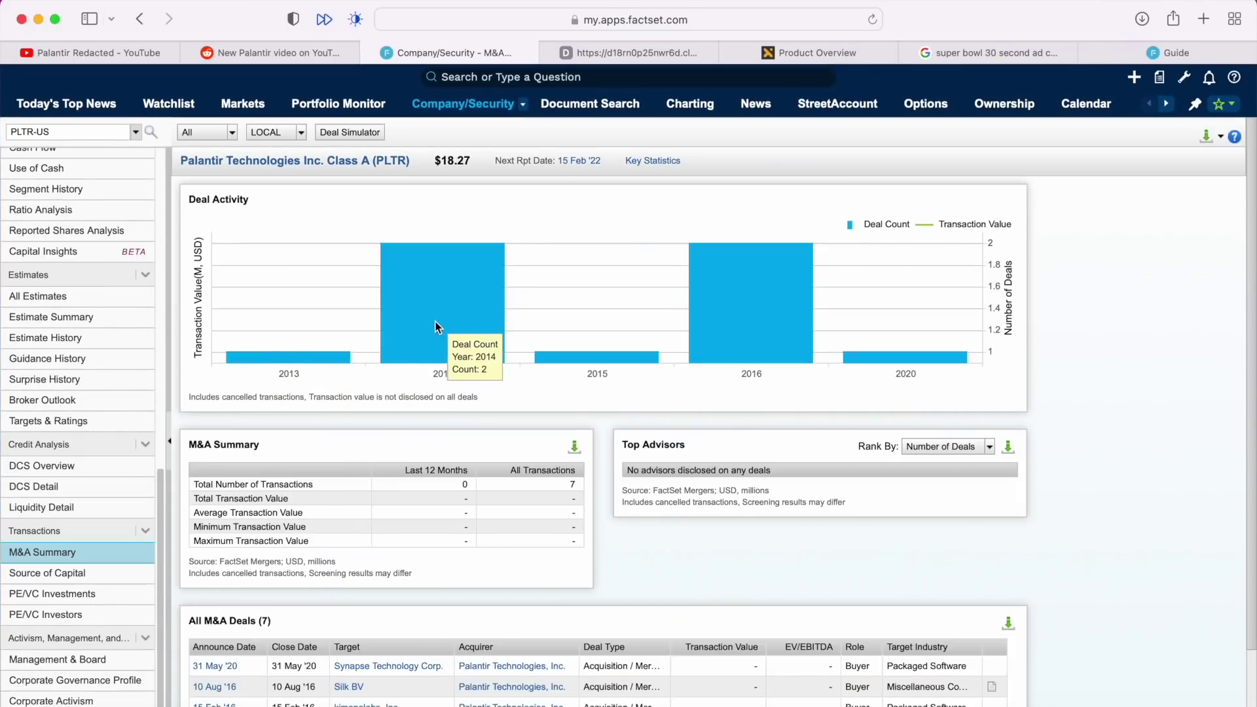
mouse_move(621, 362)
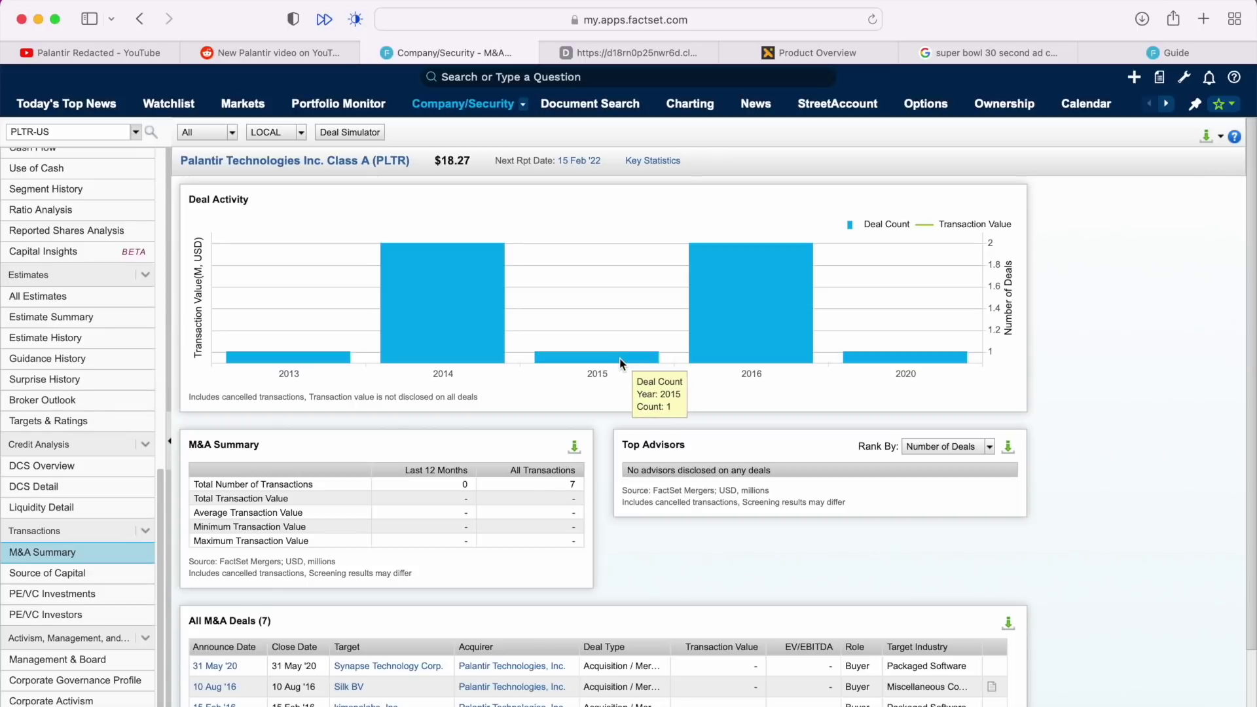
mouse_move(884, 363)
scroll(884, 363, down, 3)
Highlight the 9.600% Insider Owned figure and scroll through the Management table.
scroll(342, 647, up, 5)
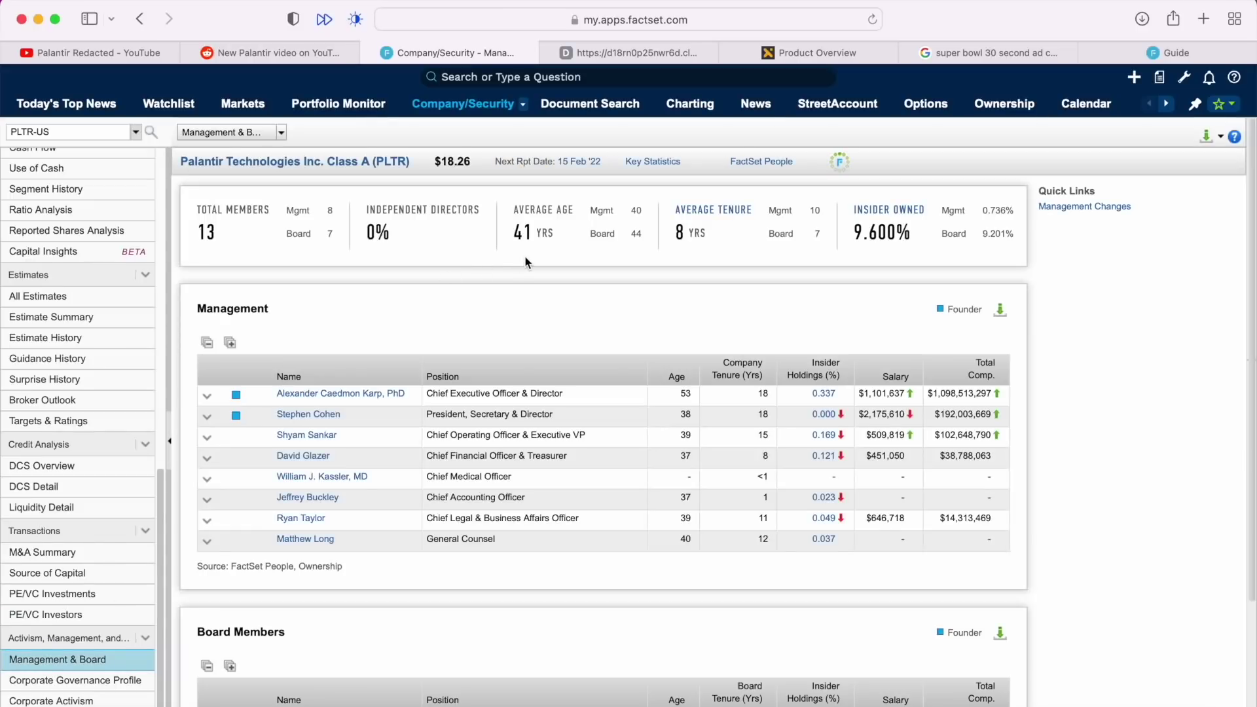
scroll(548, 495, down, 3)
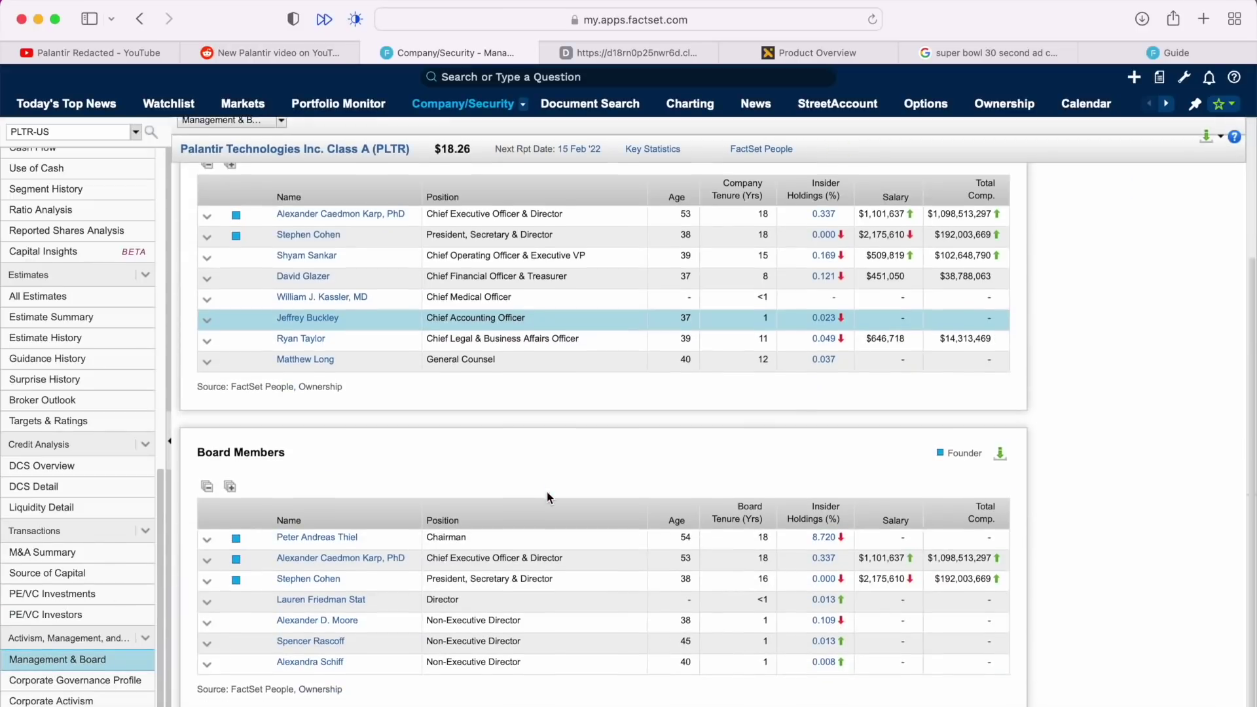
scroll(547, 492, up, 3)
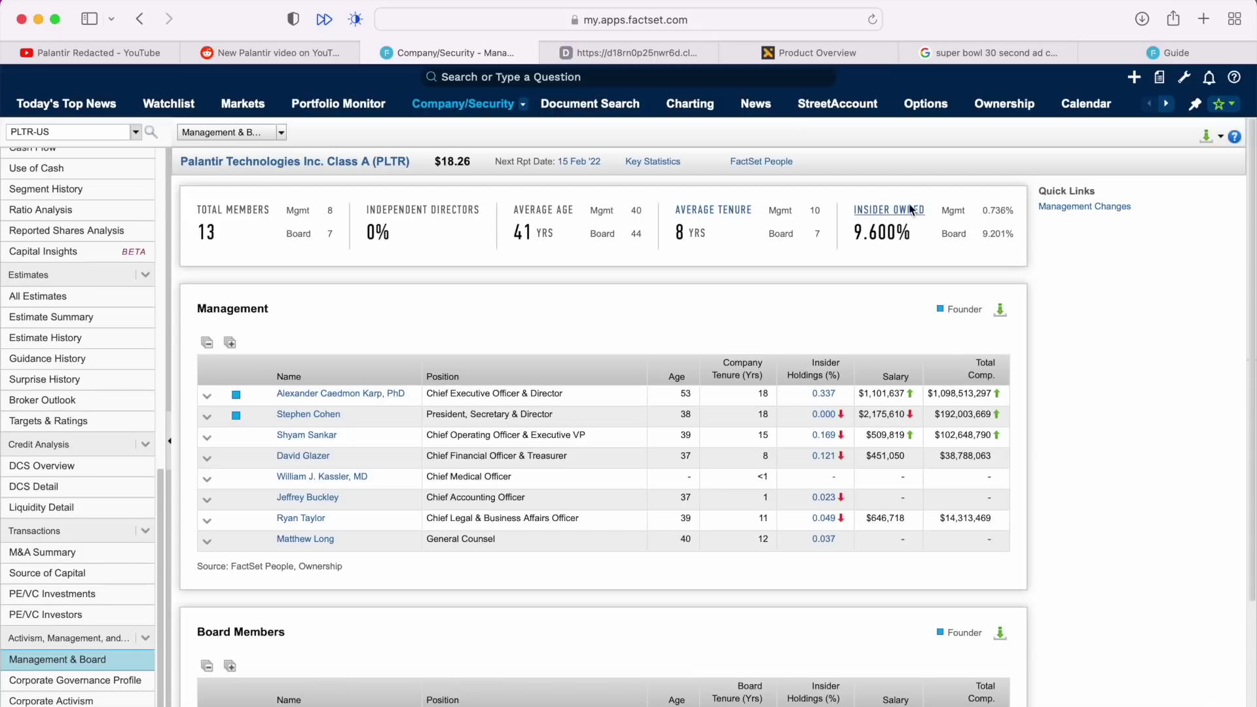
drag(853, 234, 895, 233)
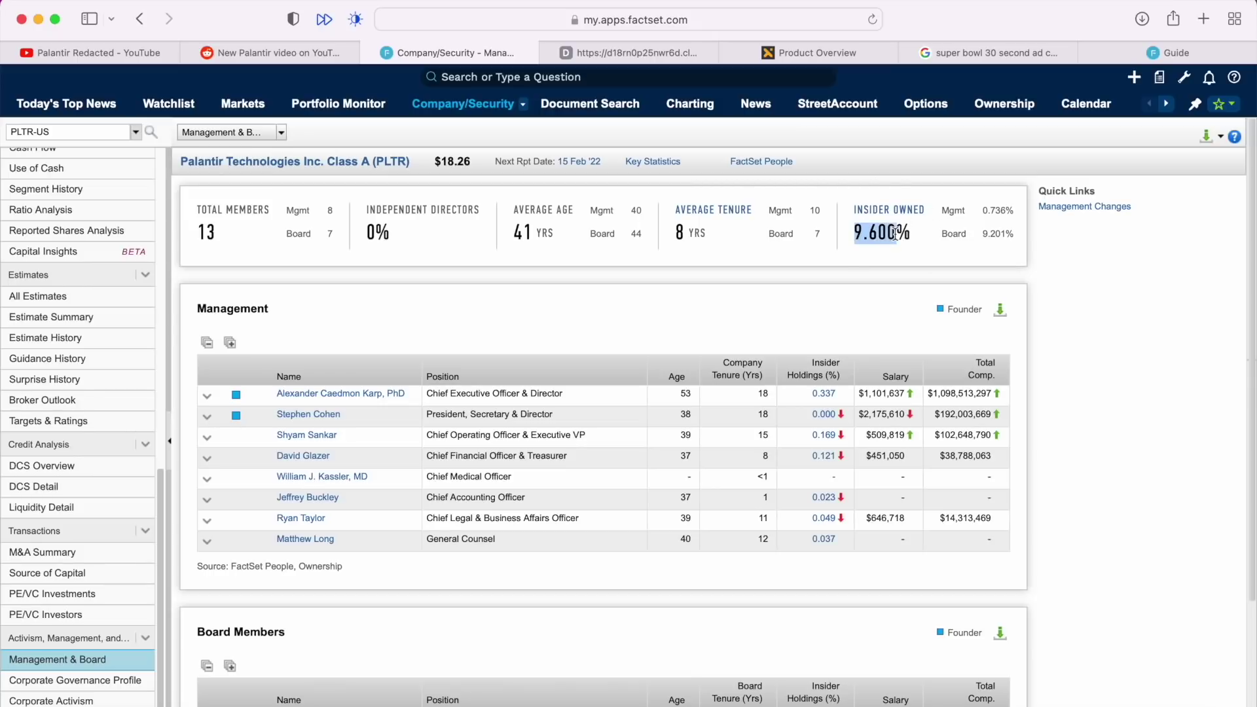
click(914, 235)
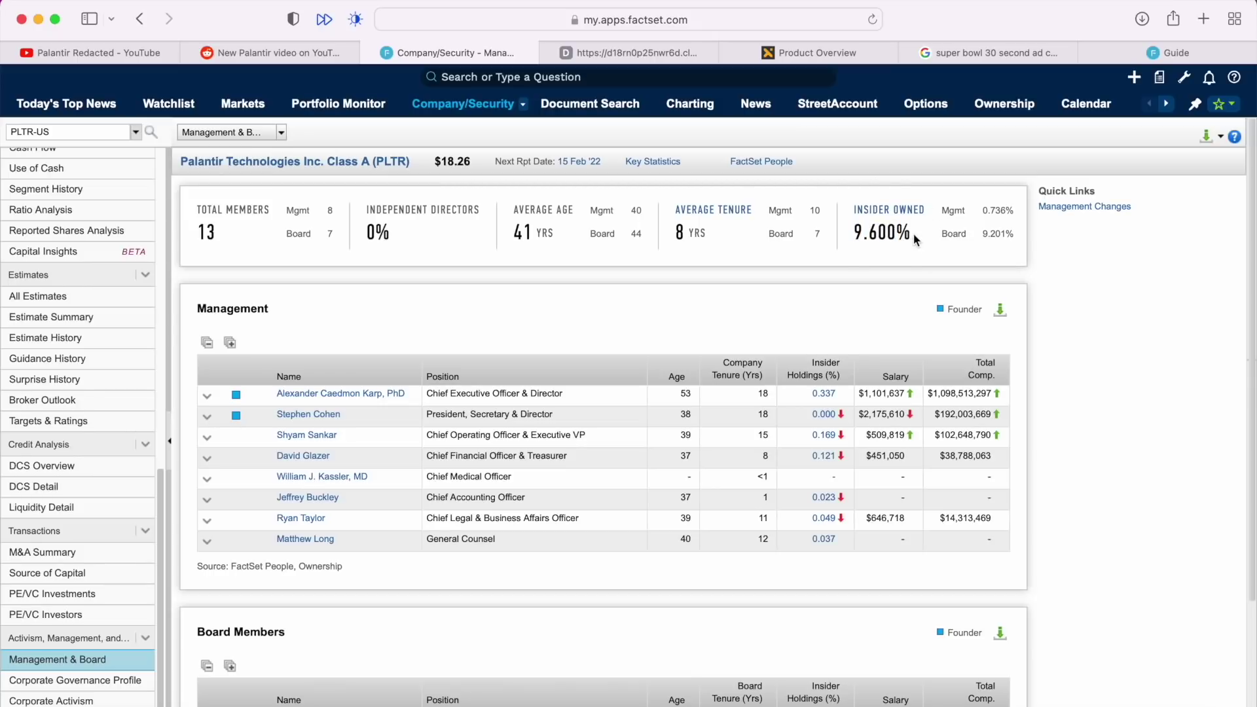
scroll(609, 379, down, 2)
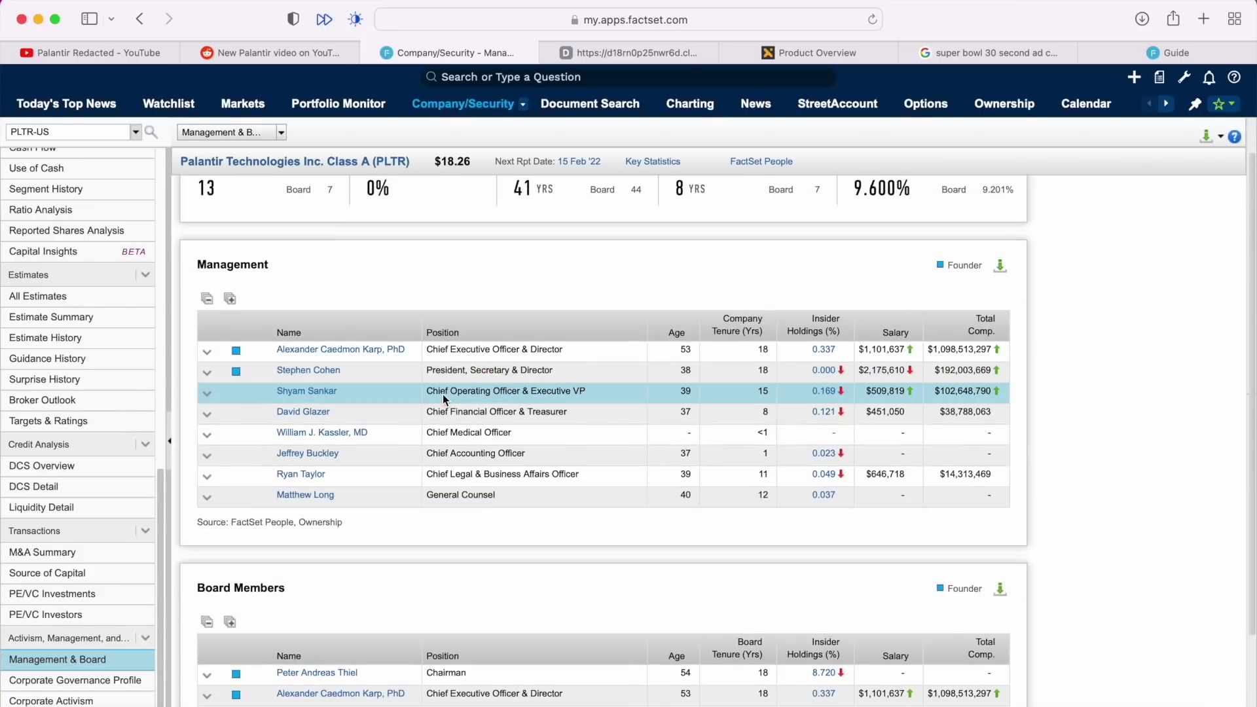
scroll(442, 394, up, 5)
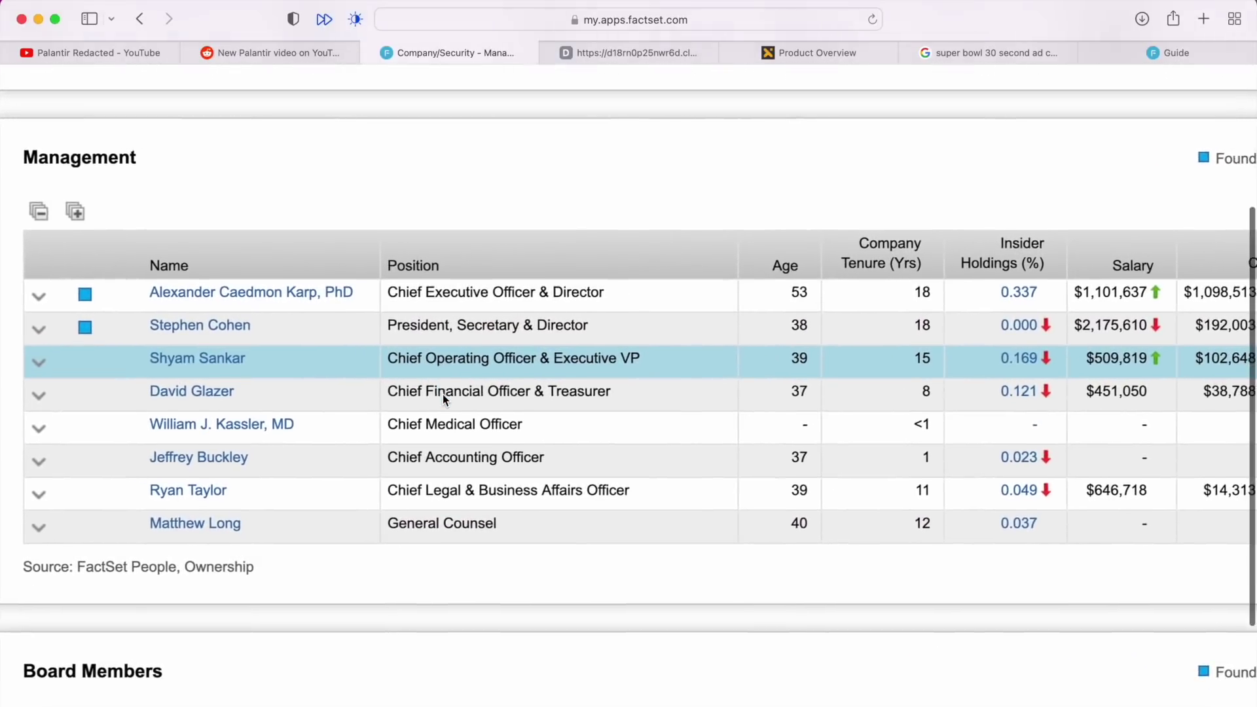
Scroll through Palantir's Management and Board Members tables.
scroll(443, 394, down, 5)
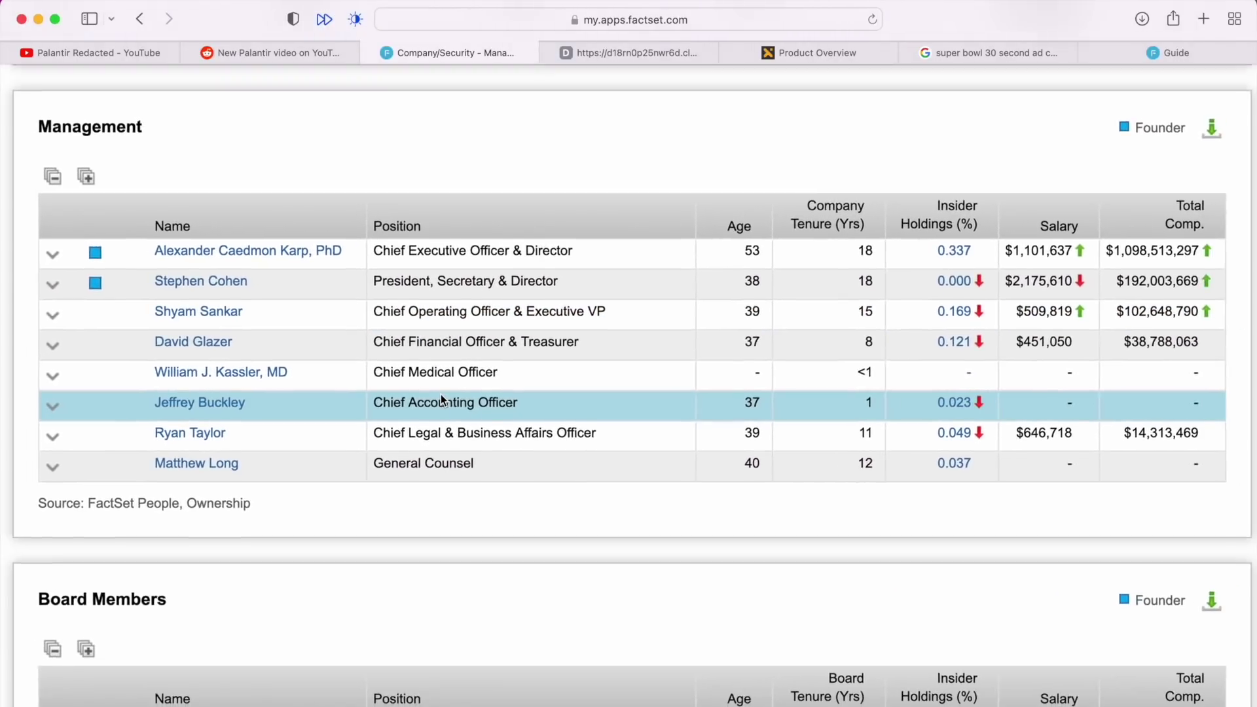
scroll(441, 394, up, 2)
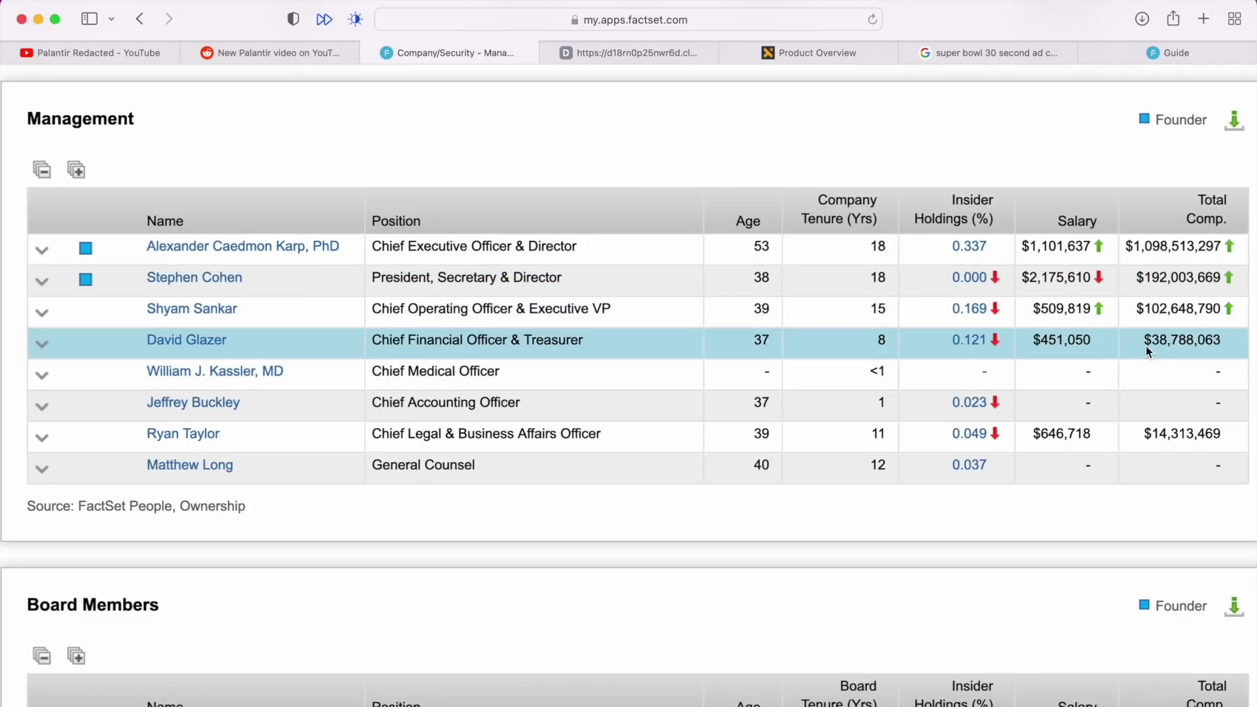
scroll(982, 360, down, 1)
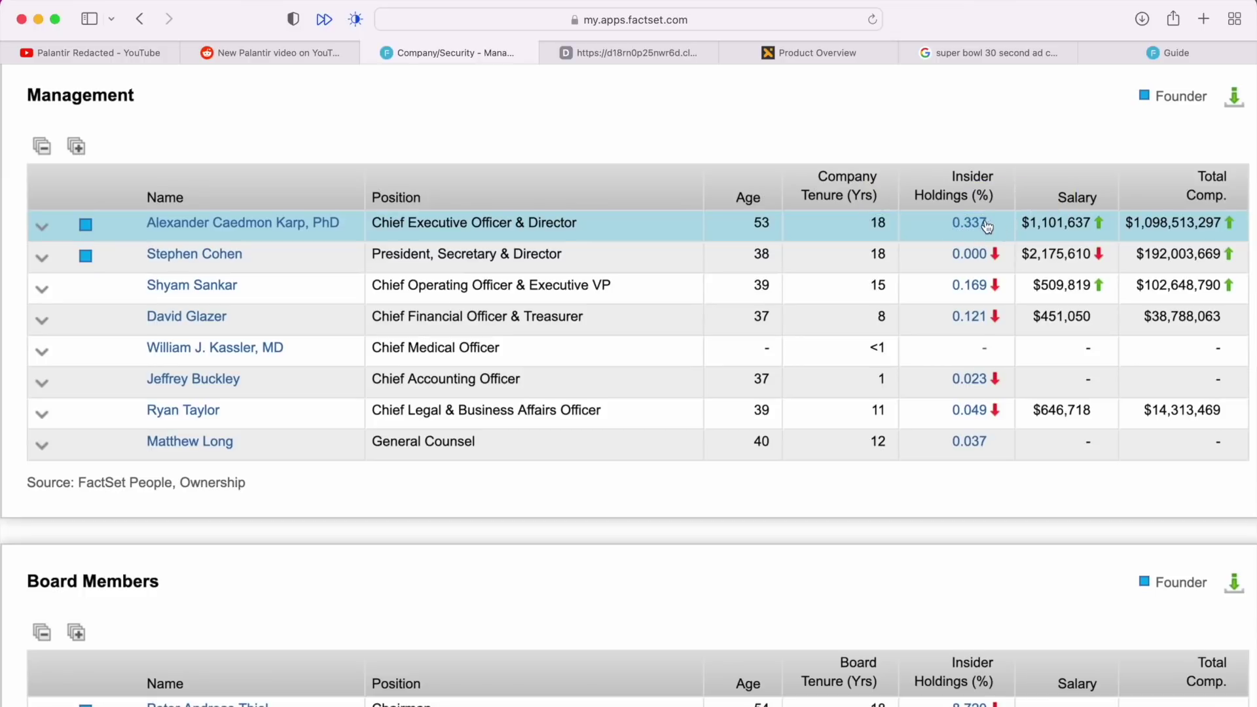
scroll(974, 462, down, 5)
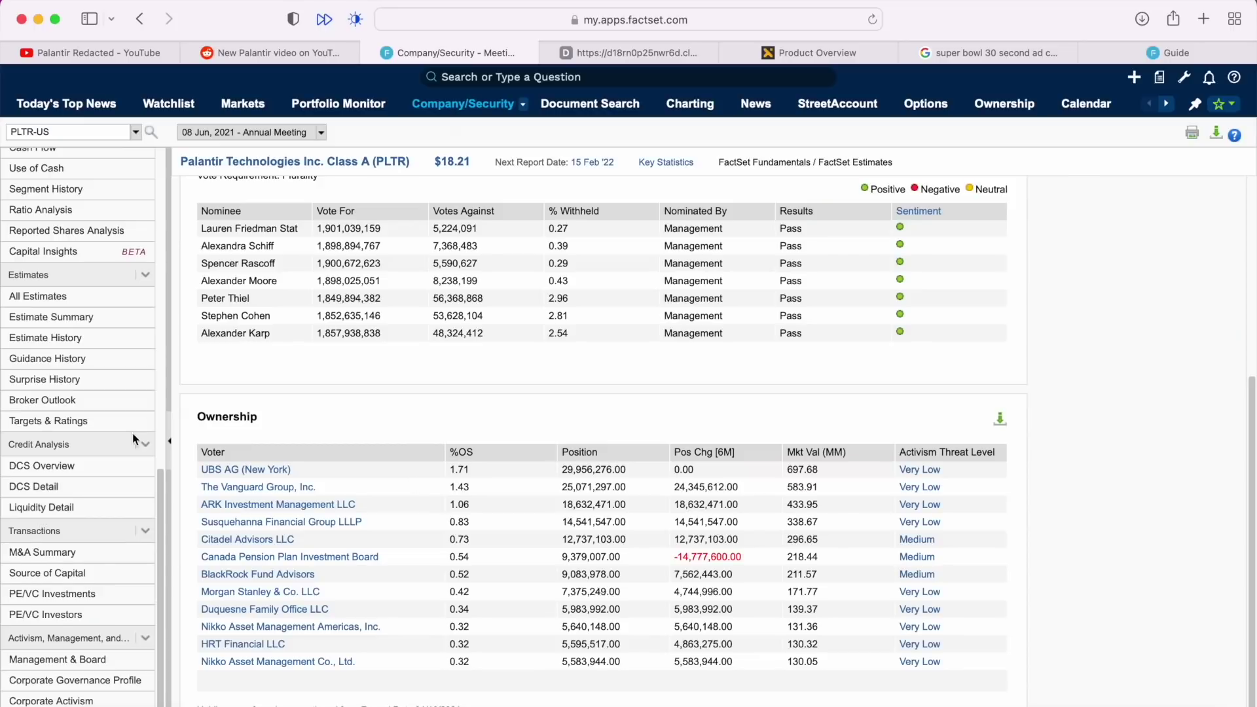
Open Reference > Snapshot and scroll through Palantir's financials.
scroll(98, 392, up, 10)
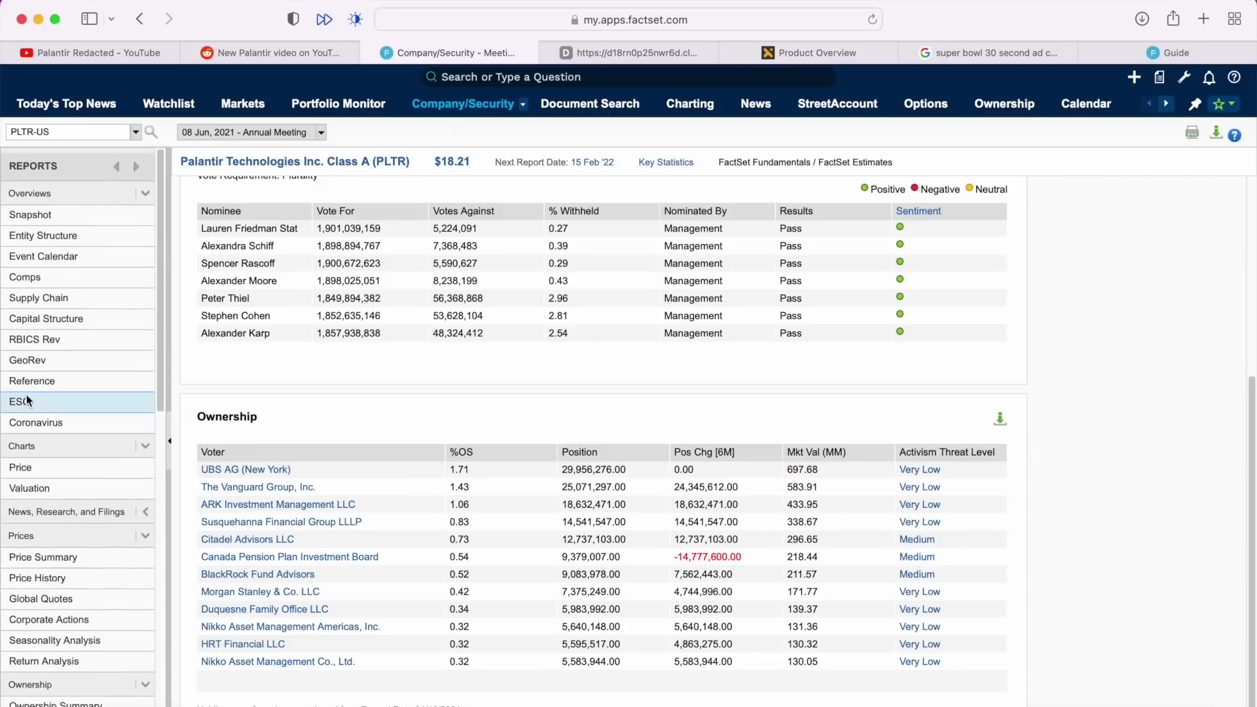
click(49, 375)
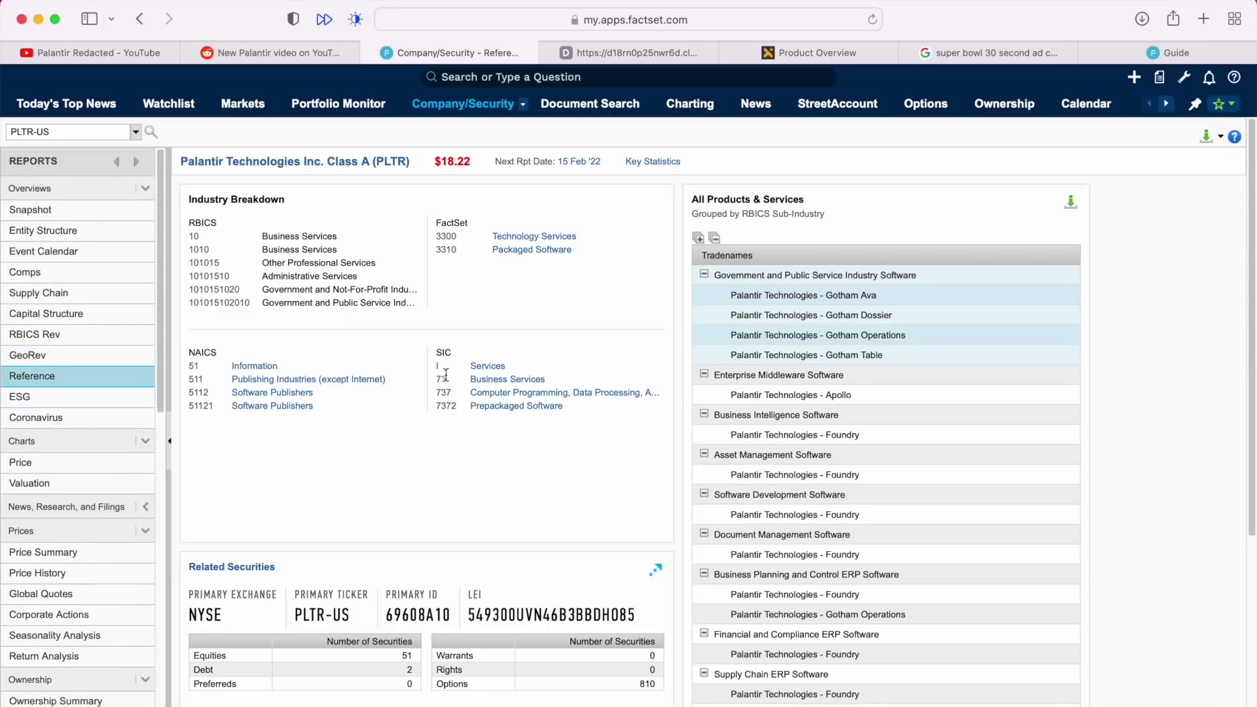
click(91, 216)
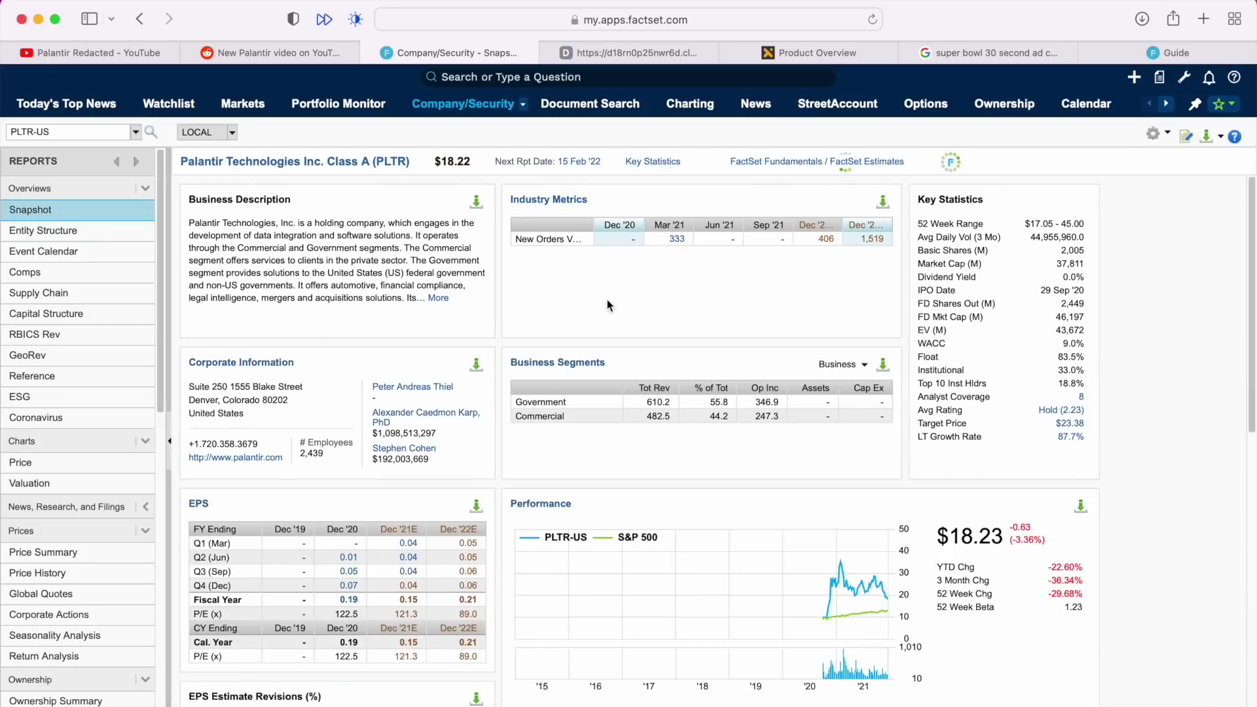
scroll(847, 397, down, 2)
scroll(847, 396, down, 8)
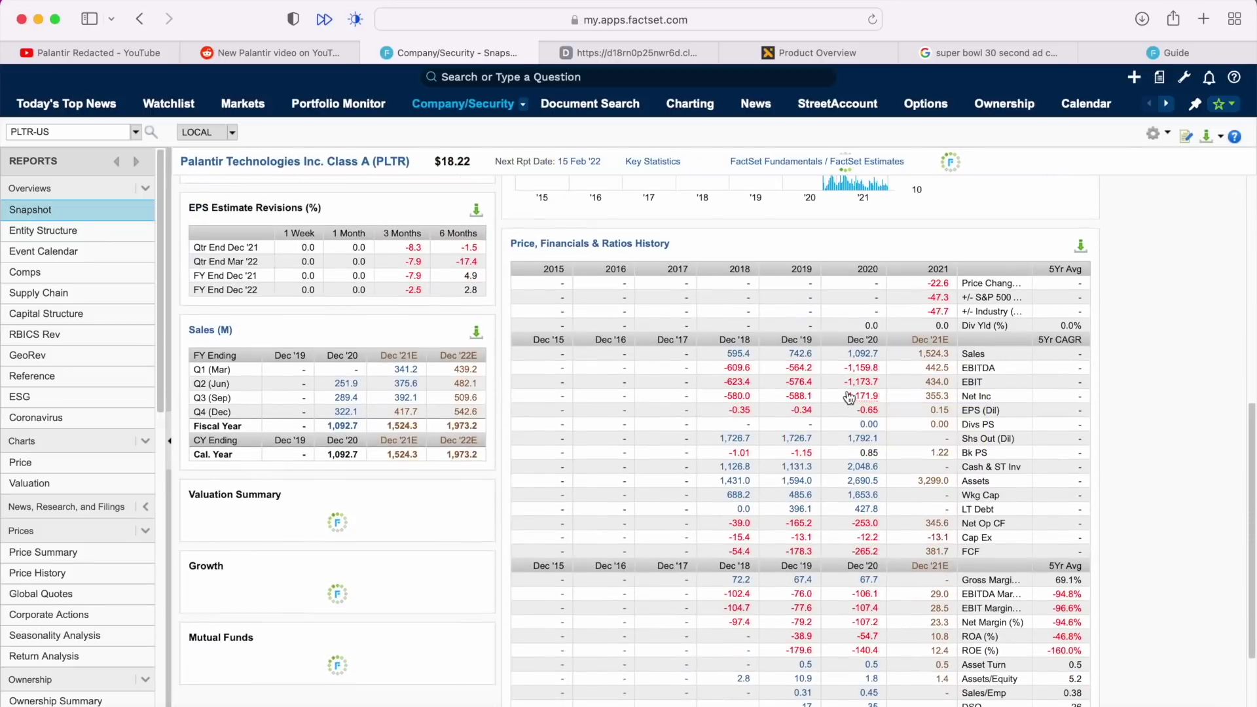
scroll(848, 396, down, 3)
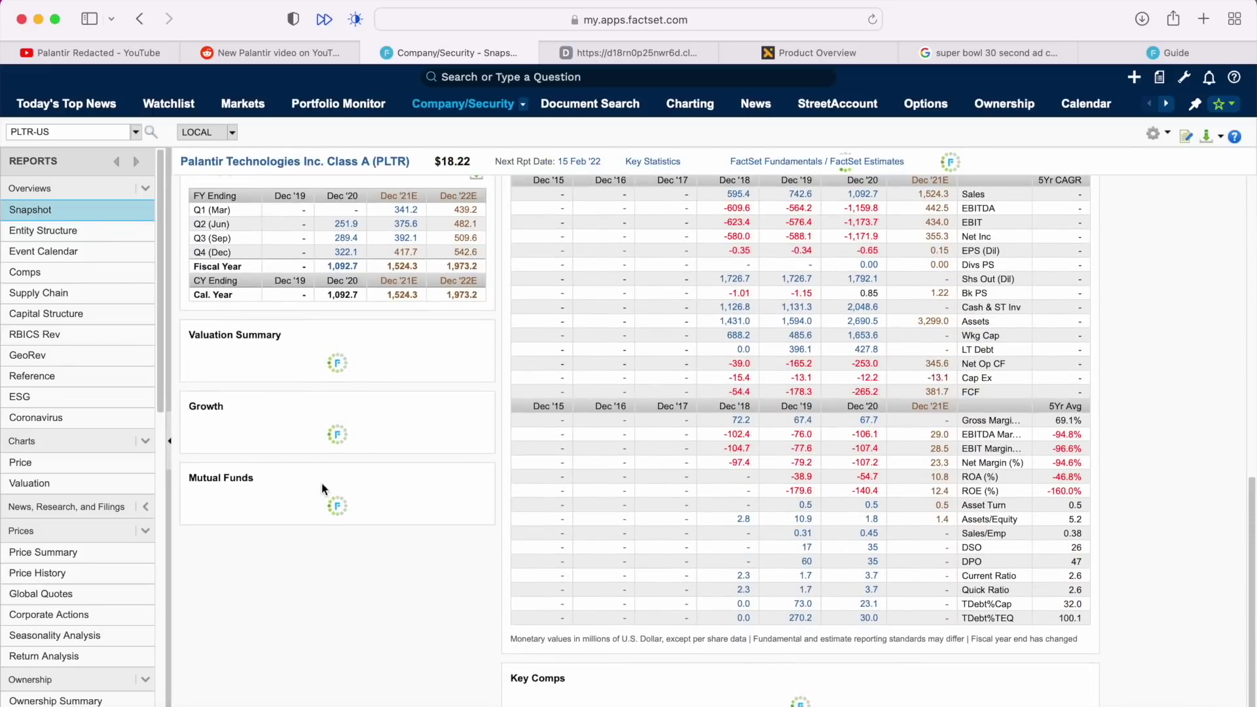
scroll(256, 445, down, 3)
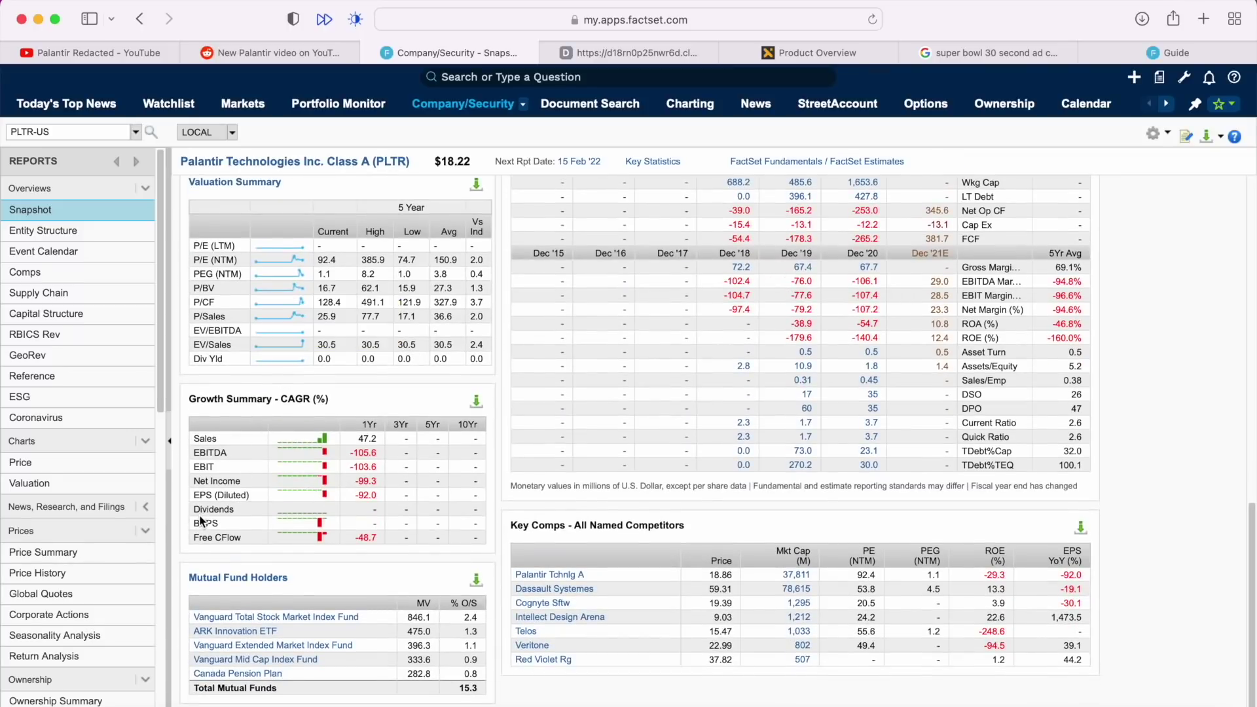
scroll(203, 514, up, 5)
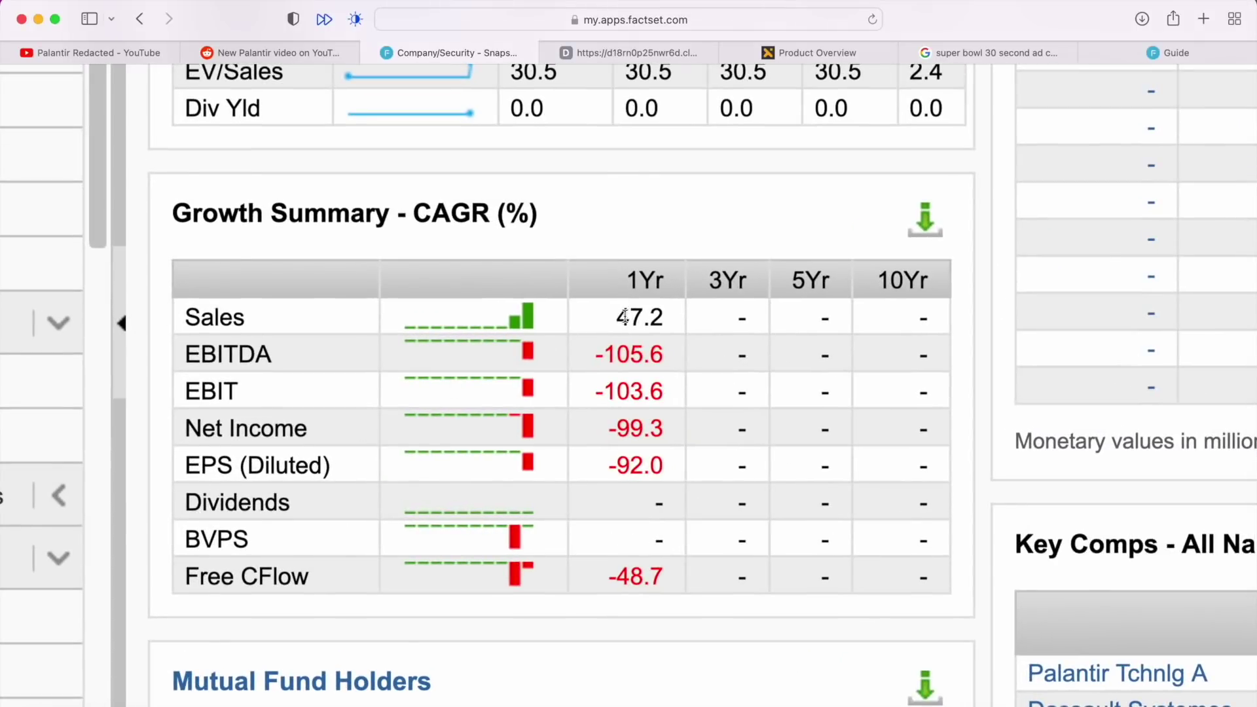
scroll(753, 419, down, 4)
Reload the Snapshot and open Palantir's company Profile card showing sectors, fiscal year-end and NYSE listing.
drag(896, 530, 935, 542)
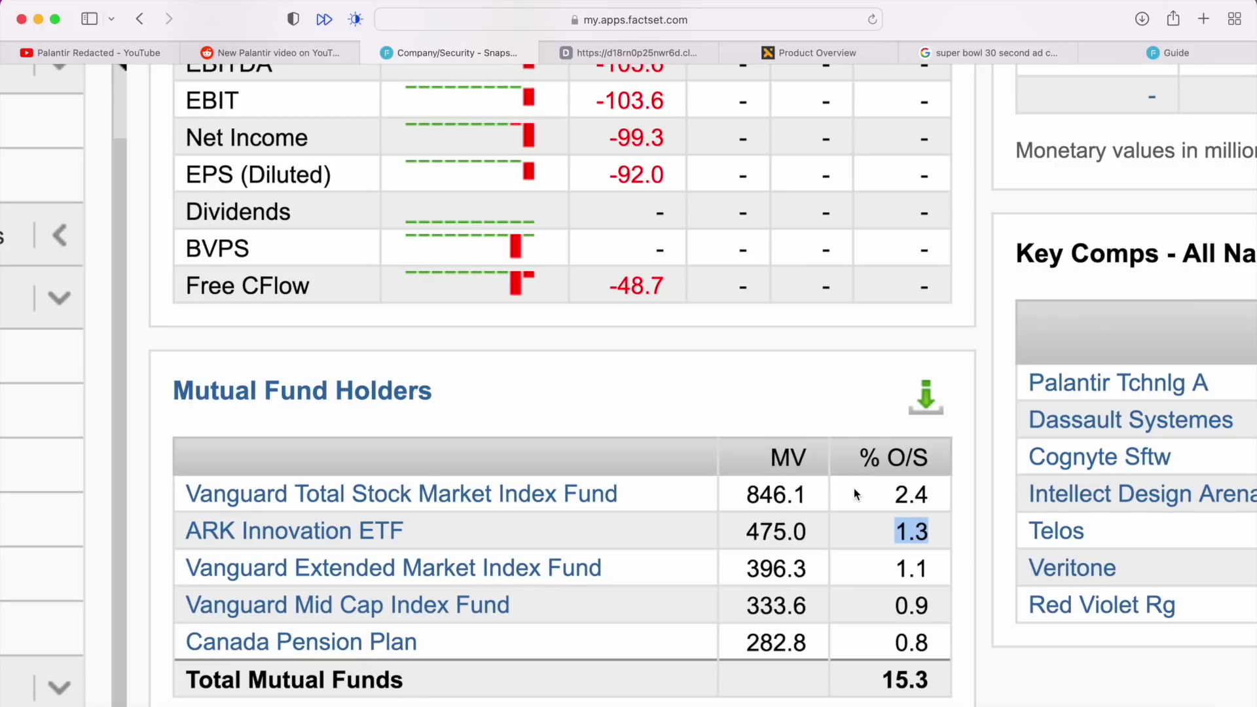
scroll(853, 489, down, 5)
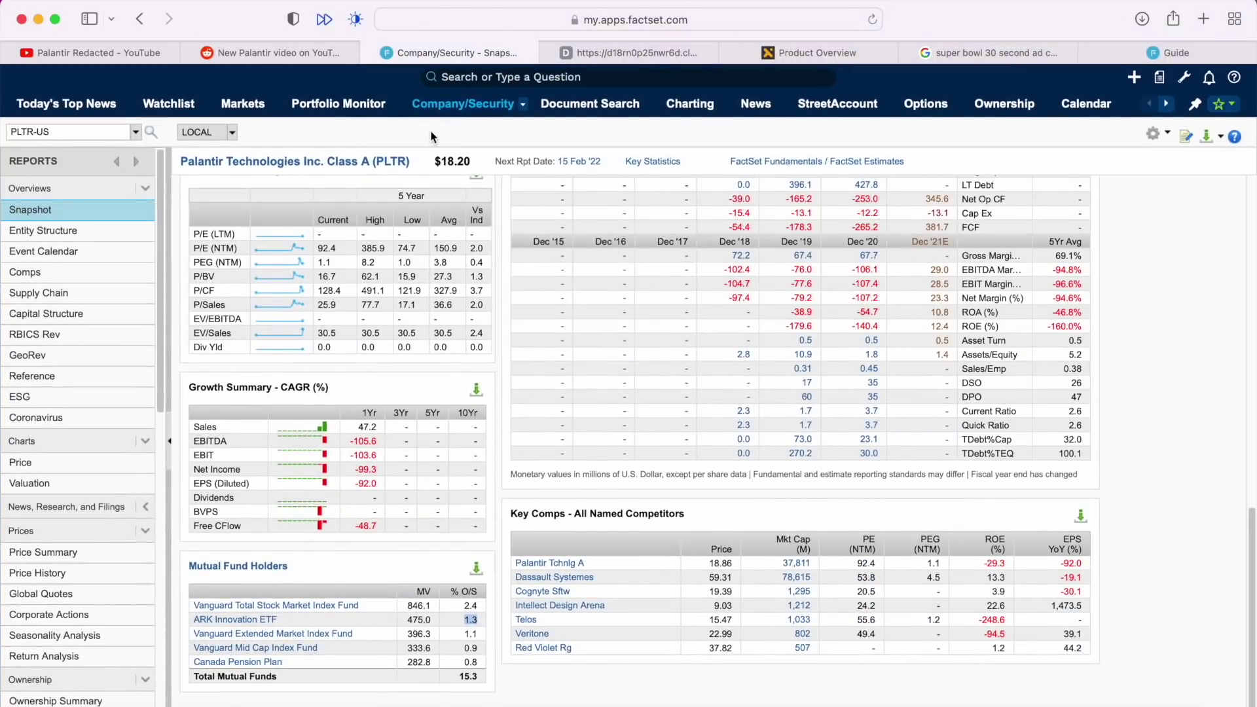
click(427, 135)
scroll(426, 141, up, 10)
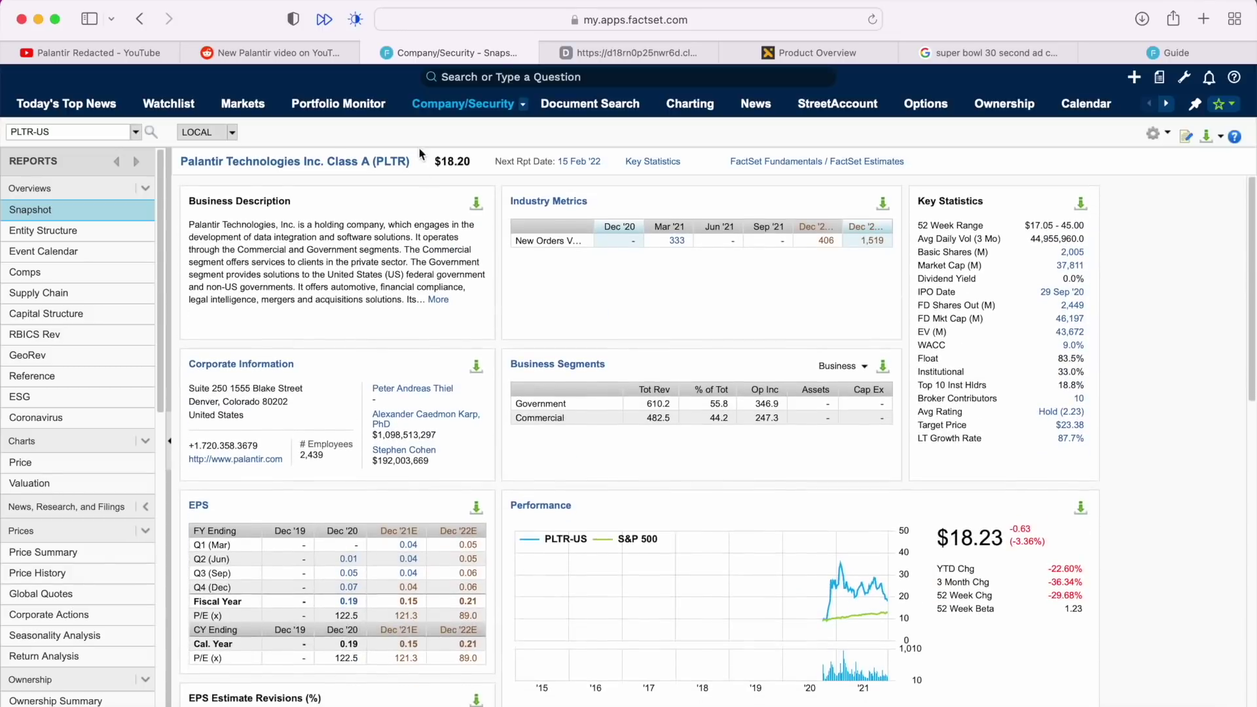
click(84, 210)
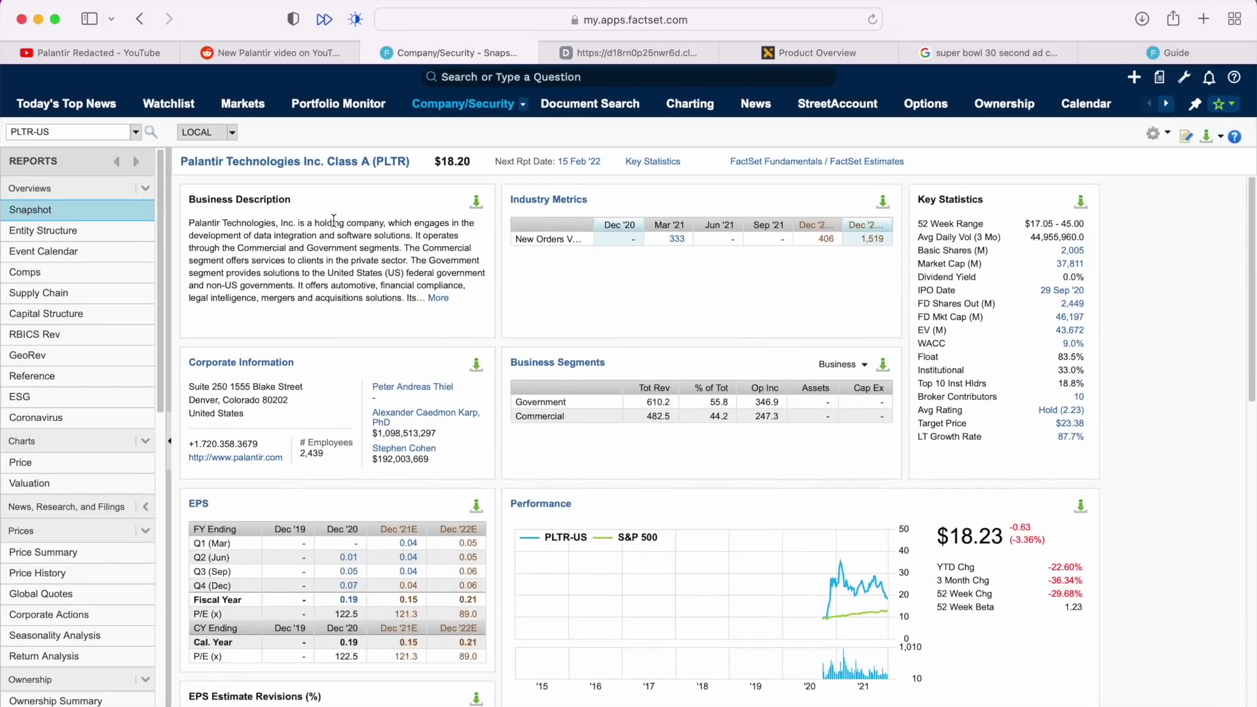
click(311, 171)
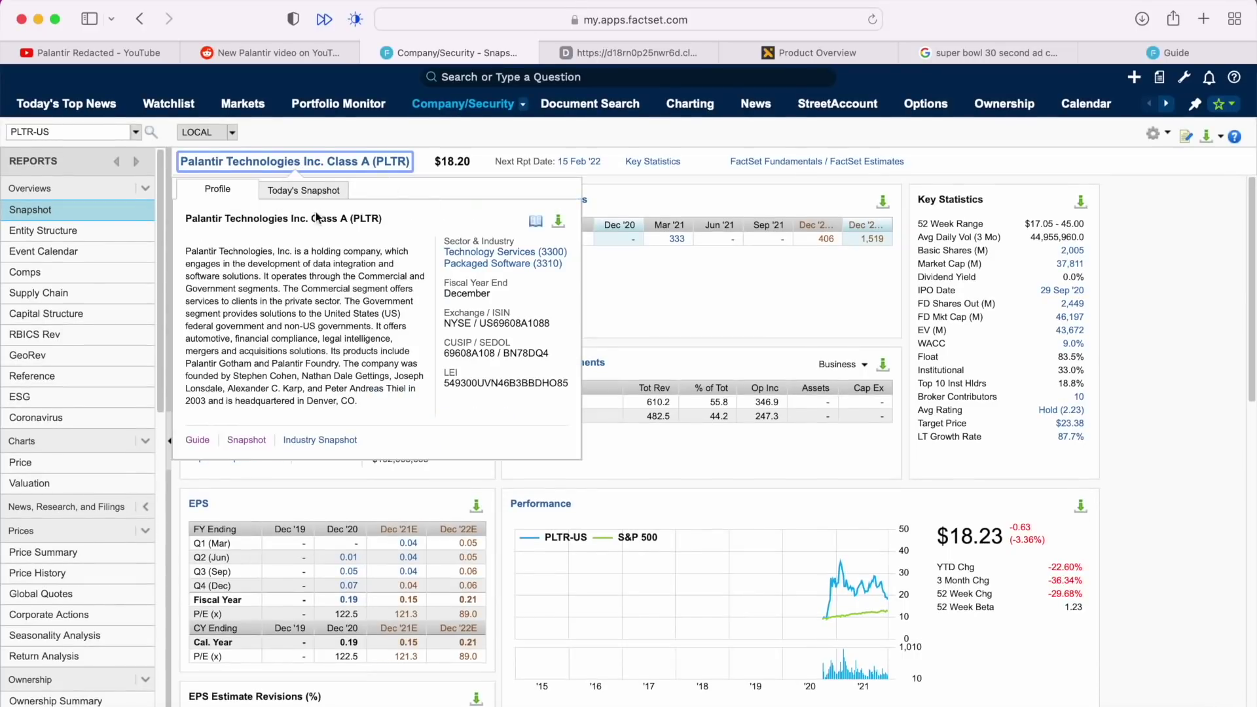
Show Today's Snapshot with the $18.20 PLTR quote, highlight its timestamp, then switch to the YouTube video.
click(312, 192)
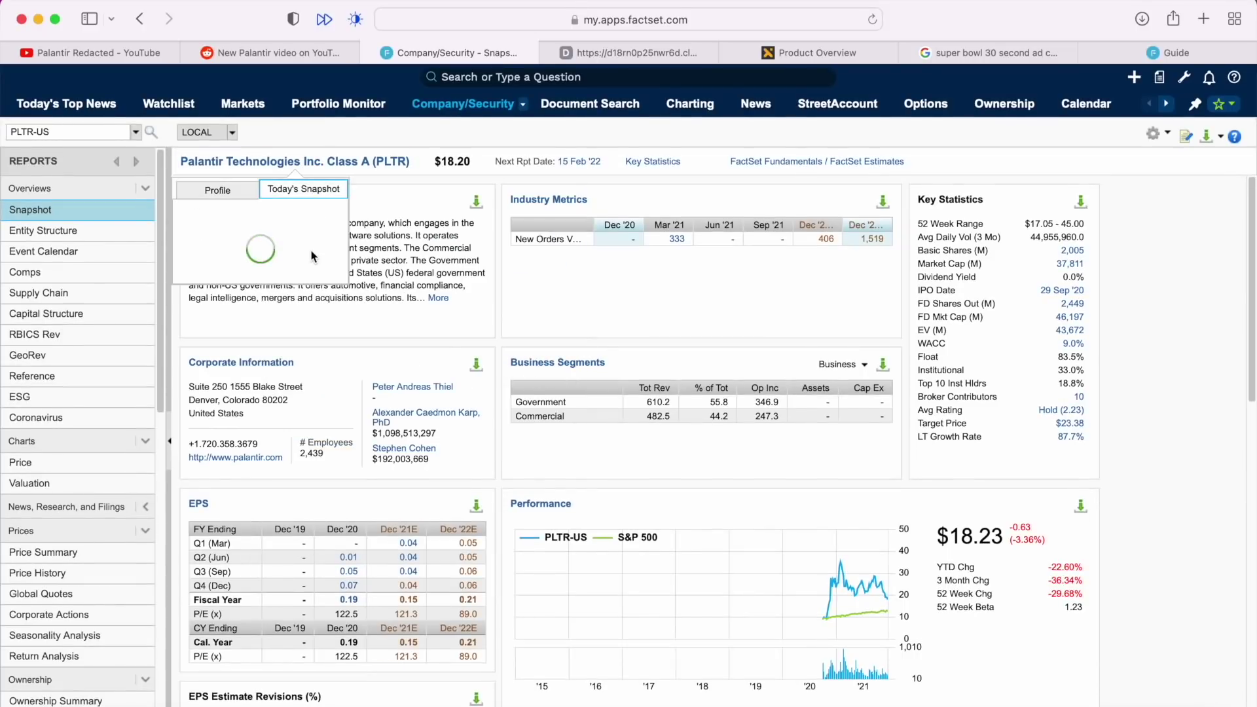
scroll(366, 261, up, 5)
scroll(516, 270, down, 2)
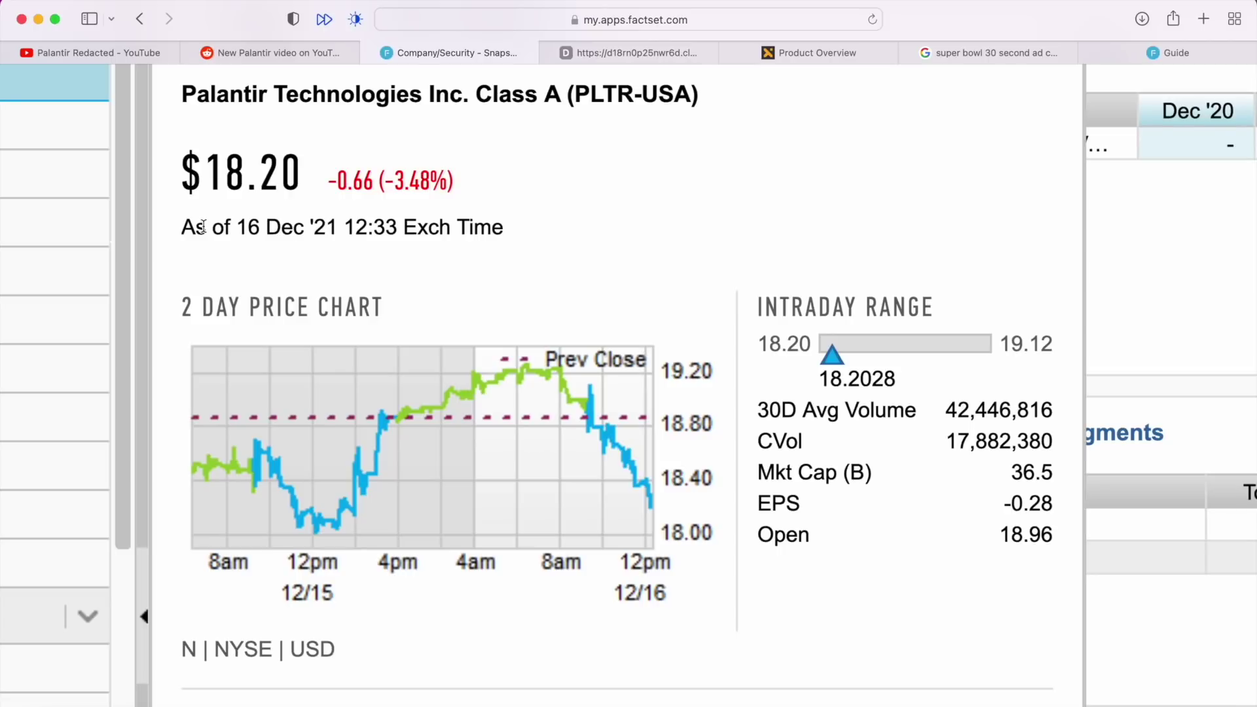
drag(183, 229, 520, 242)
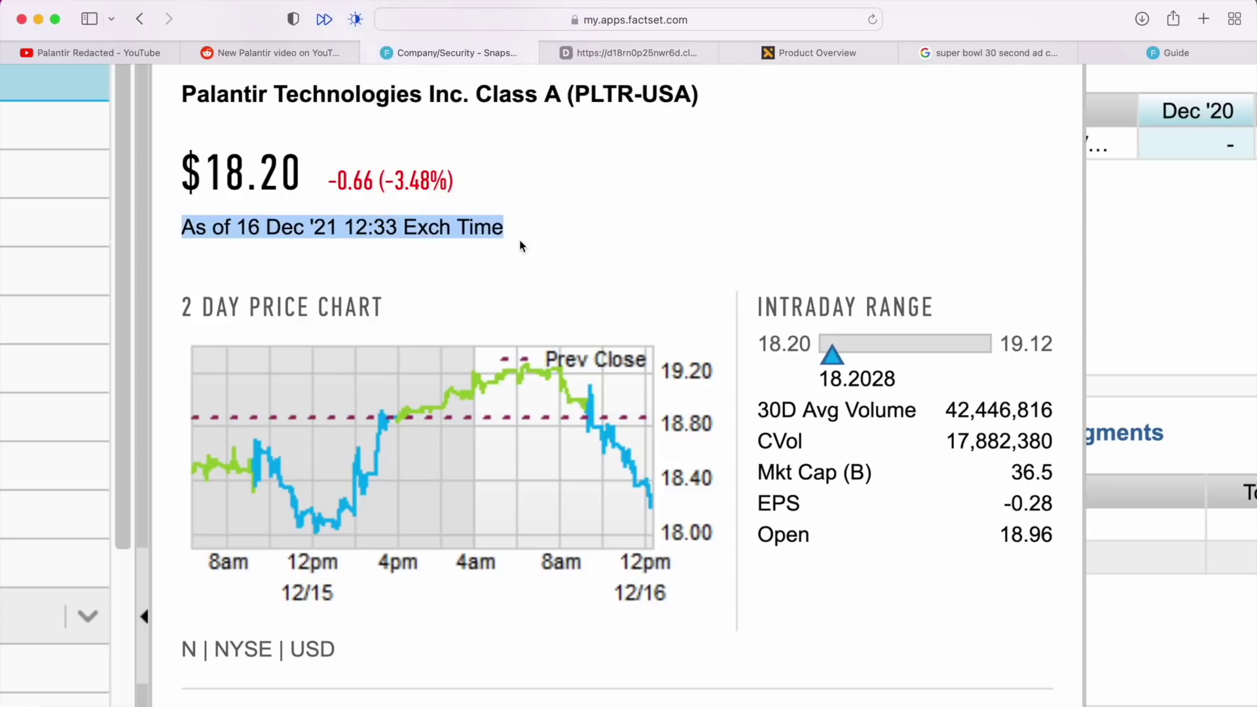
key(super+1)
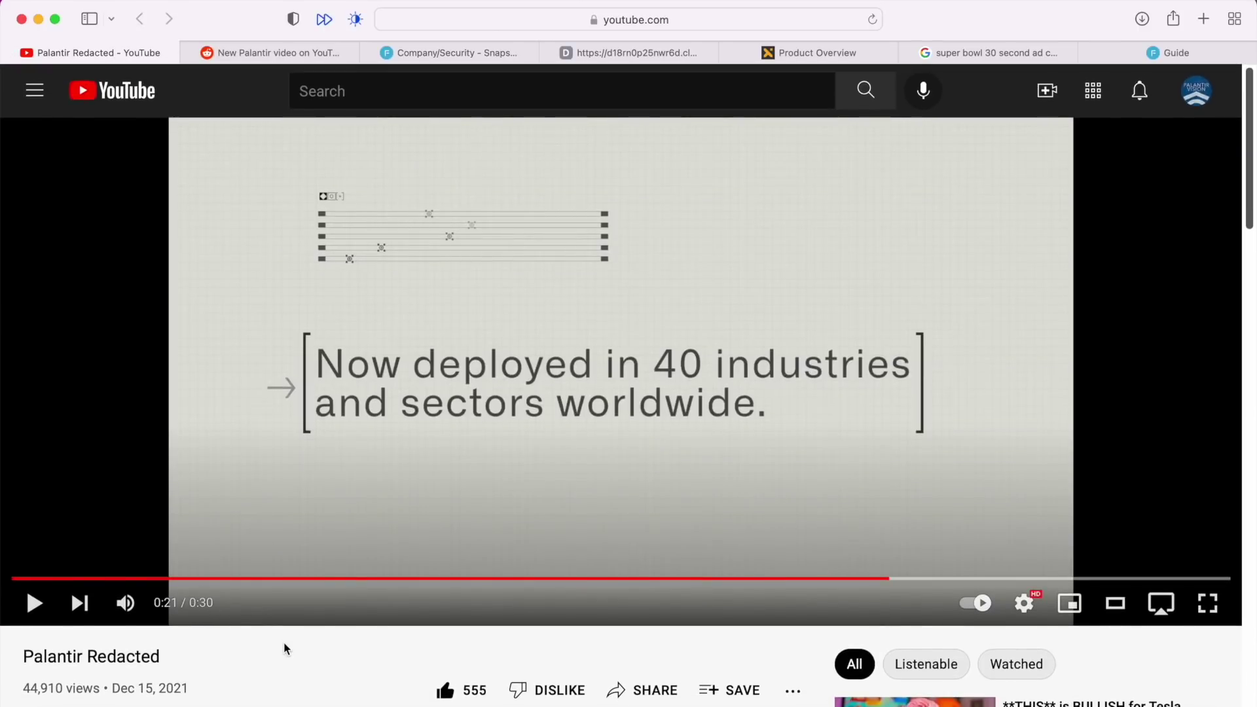
click(973, 52)
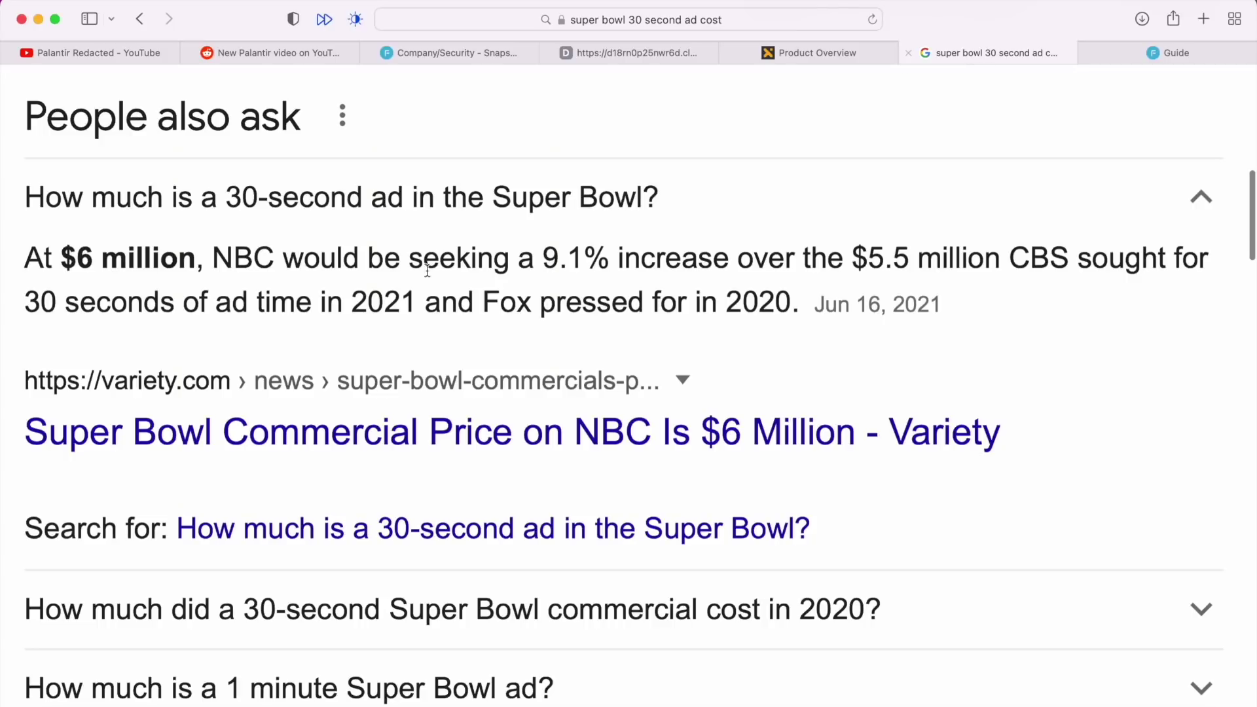
drag(198, 256, 63, 257)
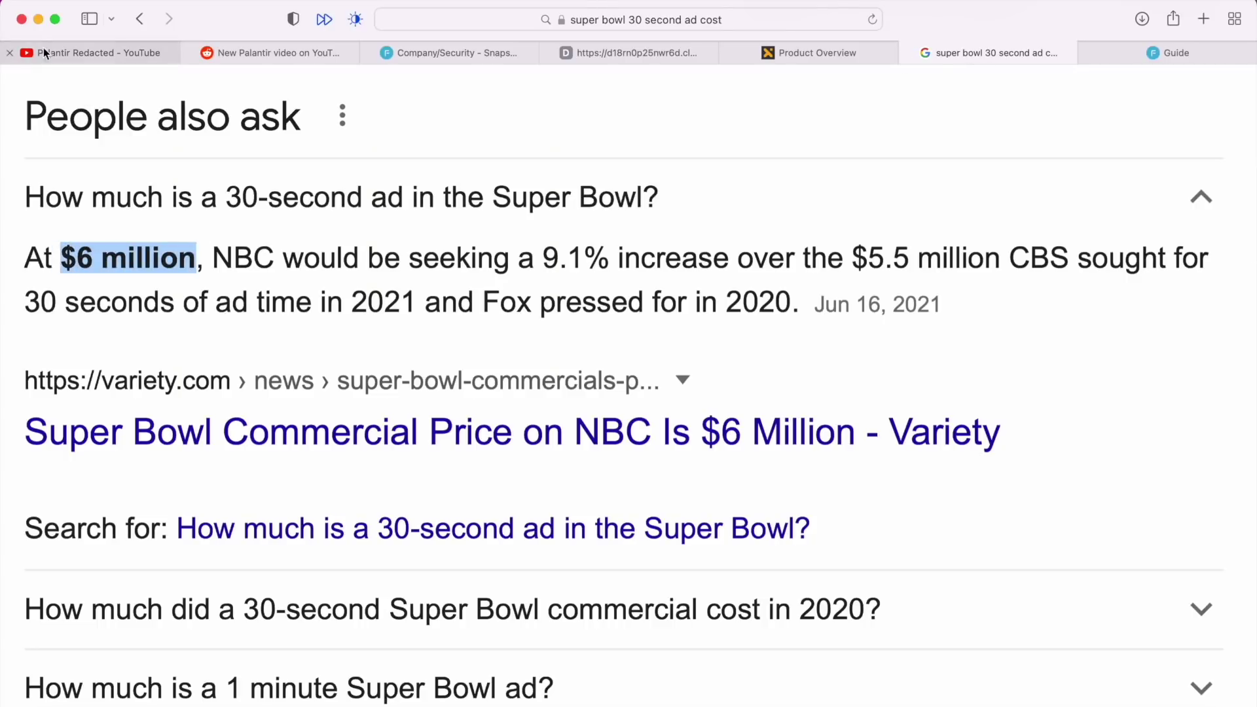
click(112, 52)
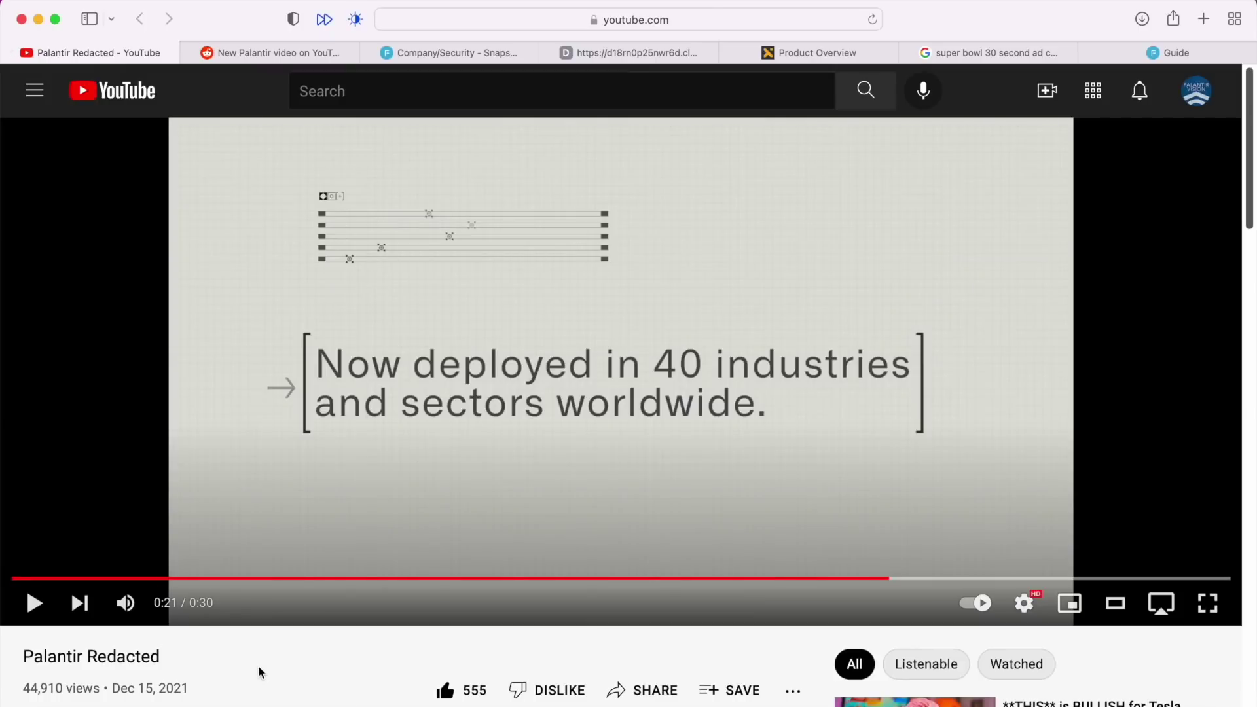
Highlight the 'Palantir Redacted' video title, then scroll back to the top of the page.
scroll(815, 284, up, 1)
triple_click(57, 660)
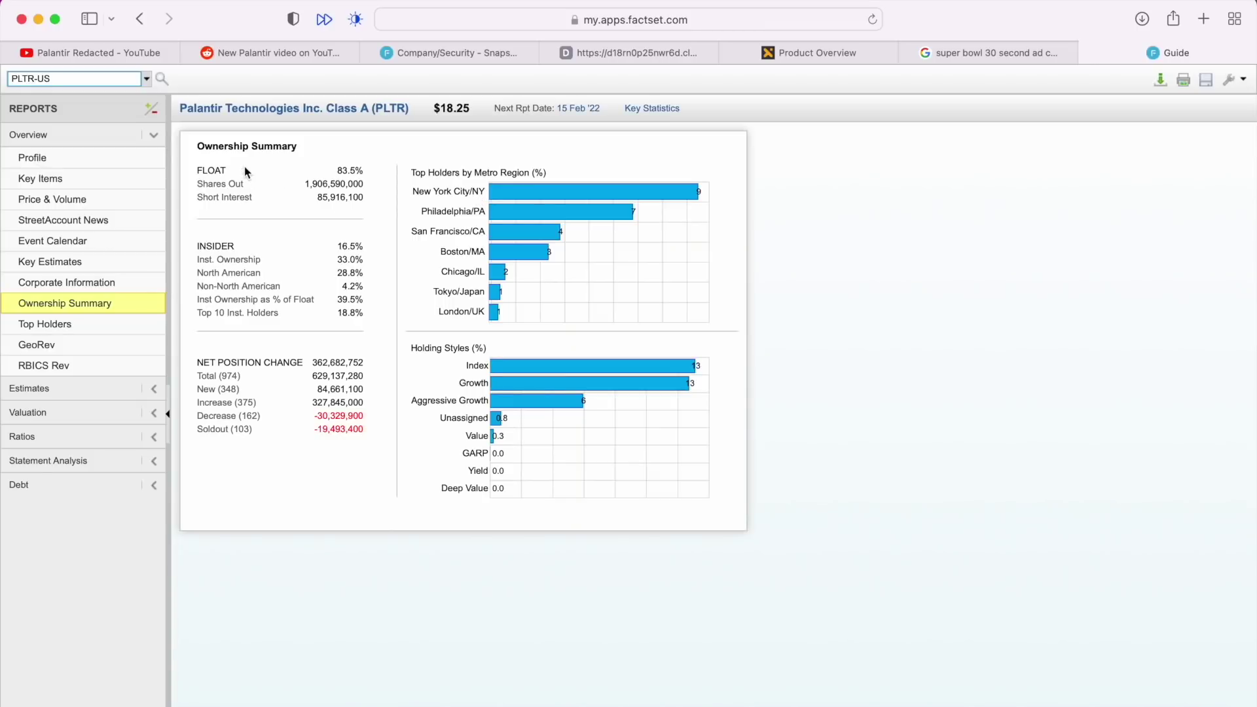
scroll(243, 164, up, 3)
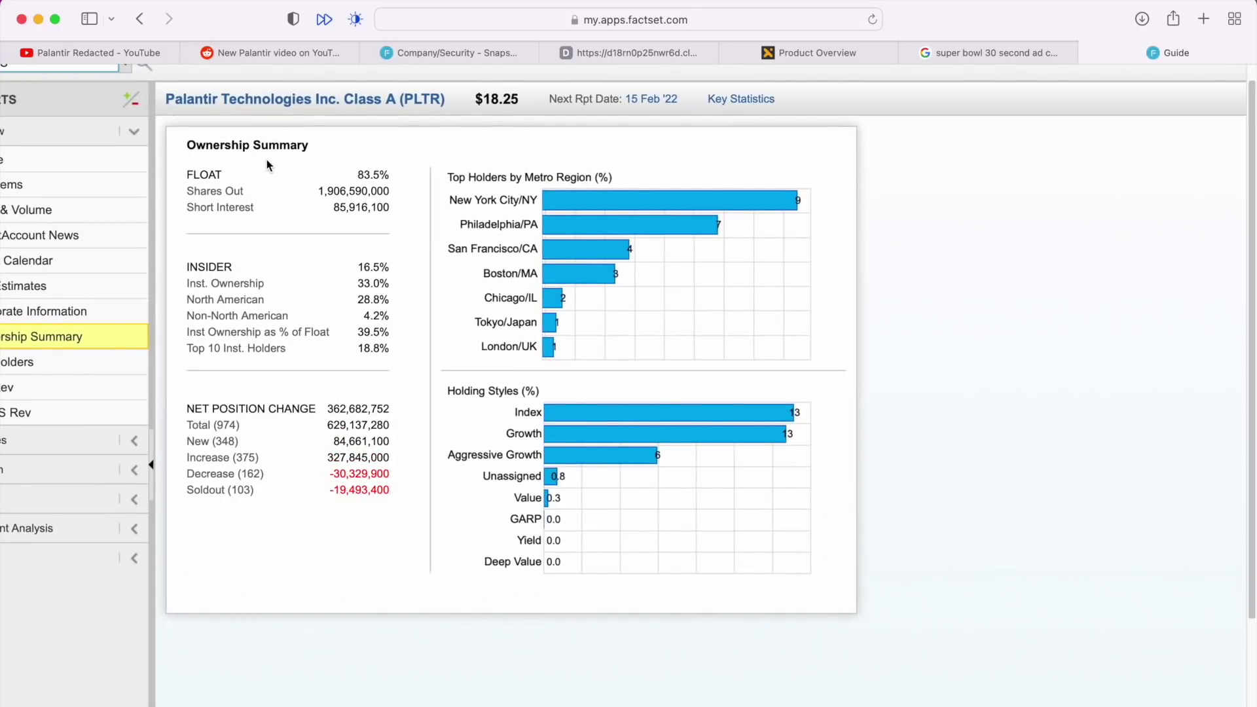
scroll(295, 250, up, 3)
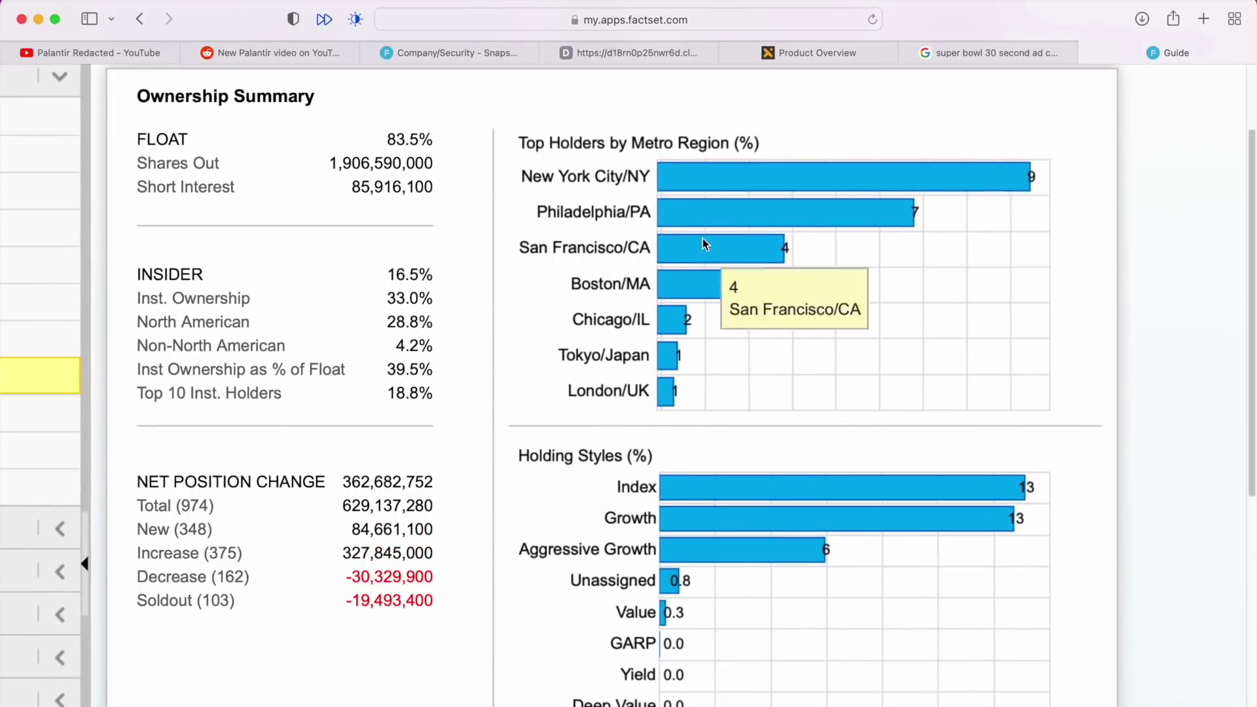
Read the Ownership Summary chart values, with New York City leading holders by metro region at 9%.
mouse_move(719, 226)
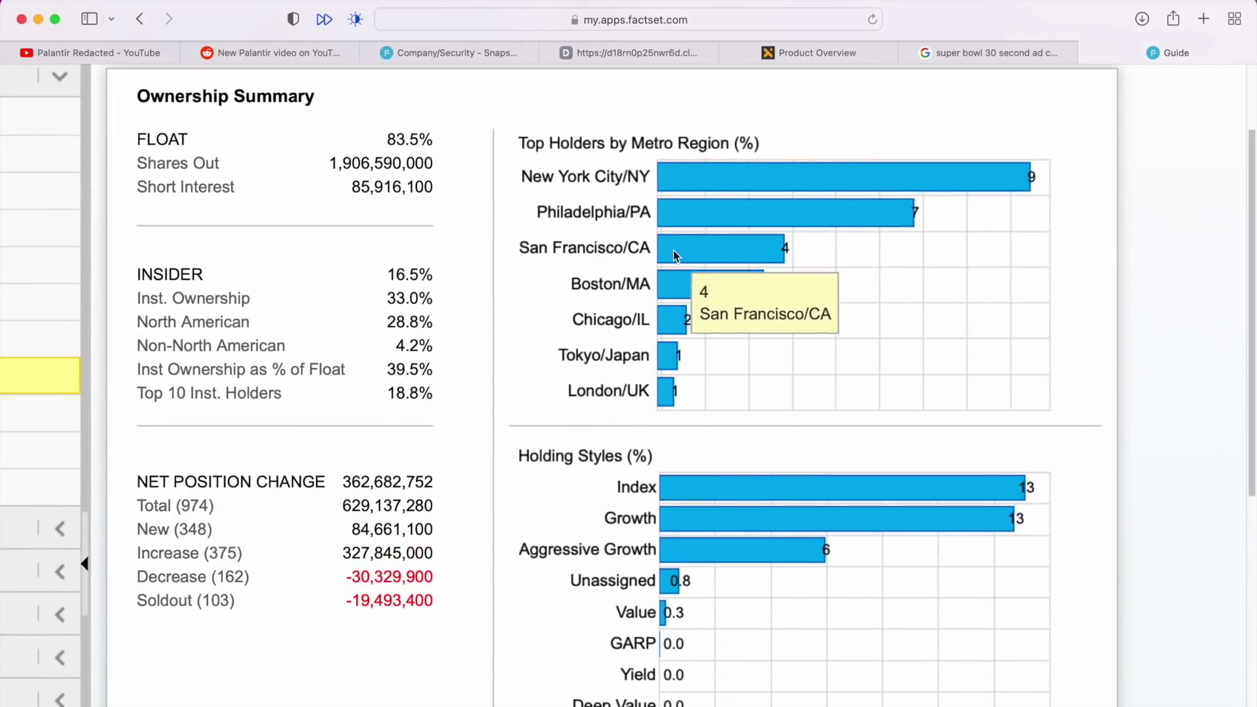
mouse_move(672, 364)
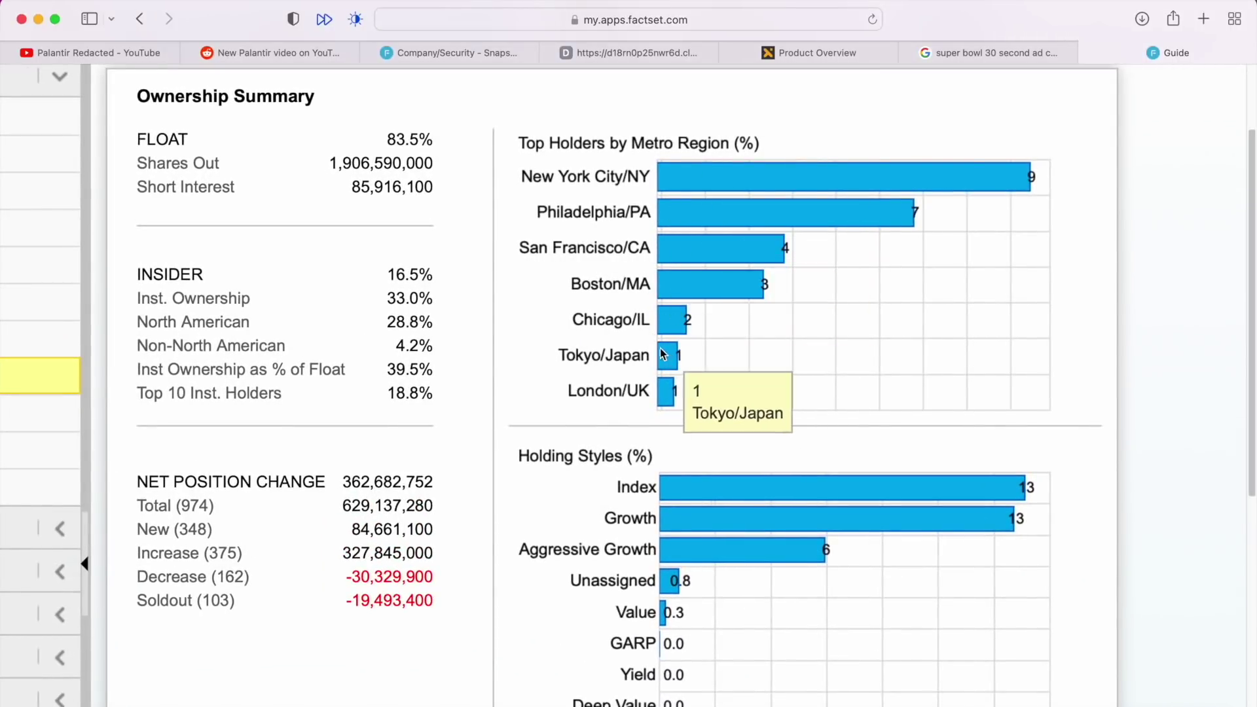
mouse_move(665, 398)
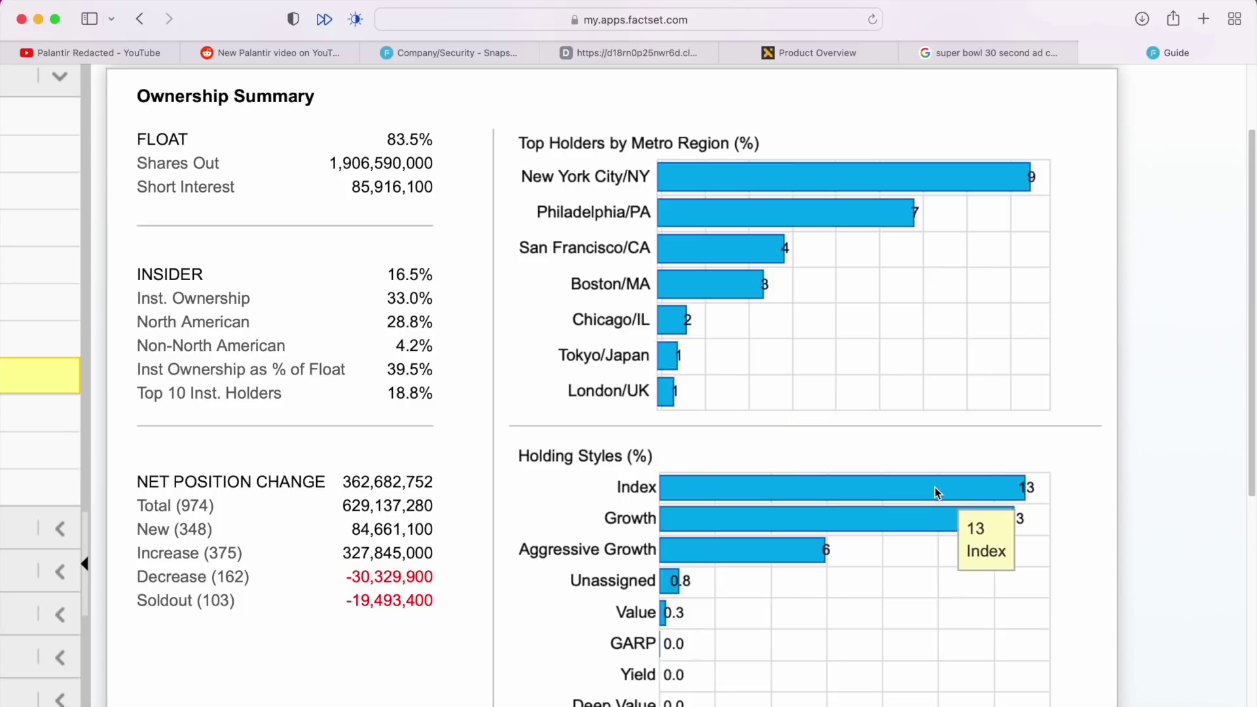
mouse_move(736, 553)
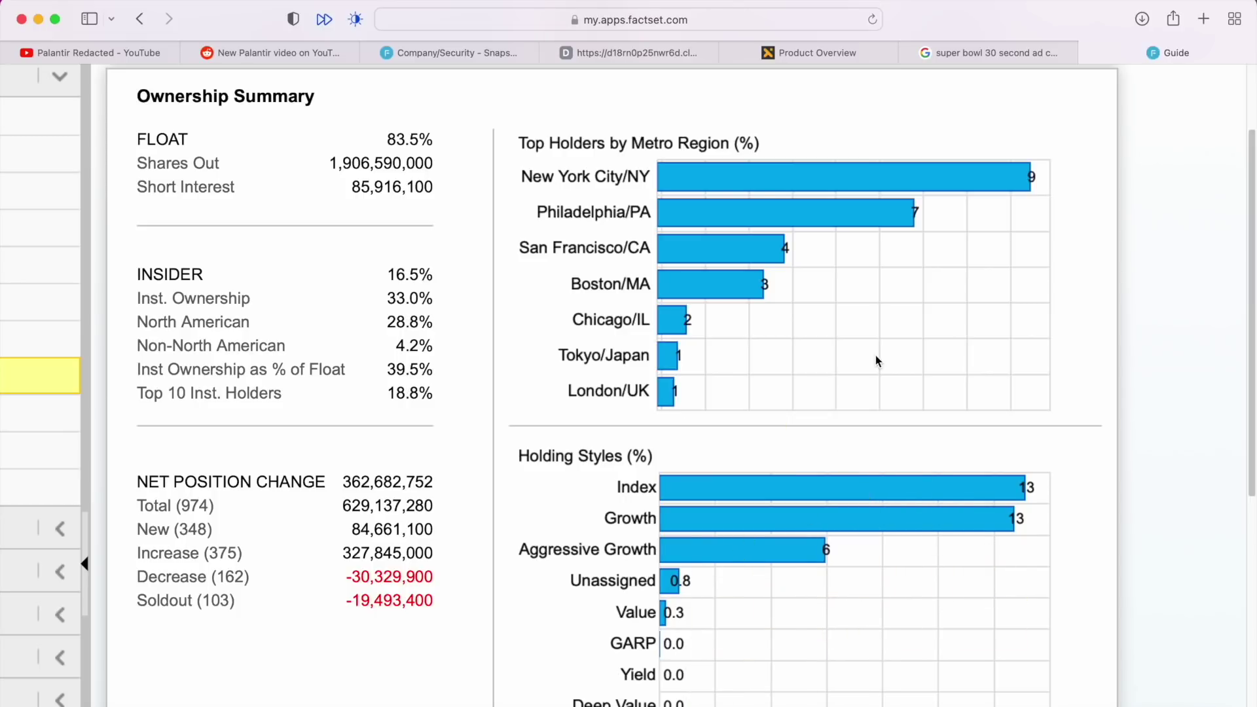
scroll(874, 355, down, 5)
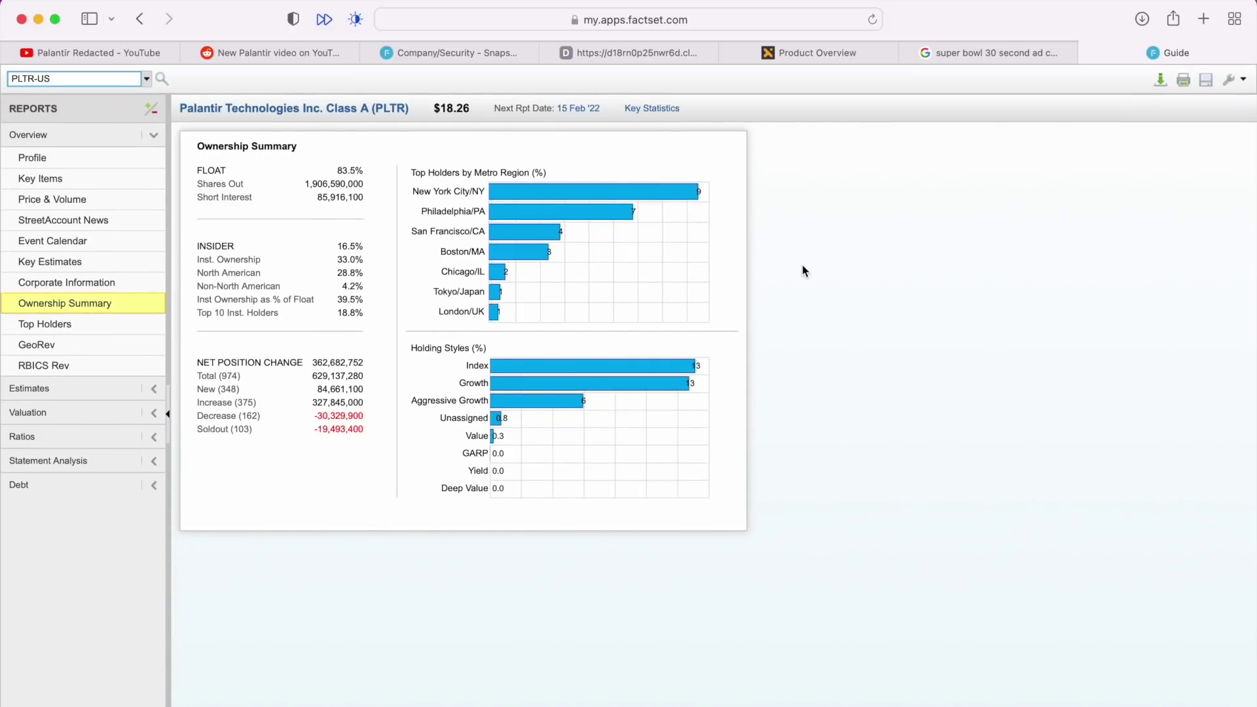